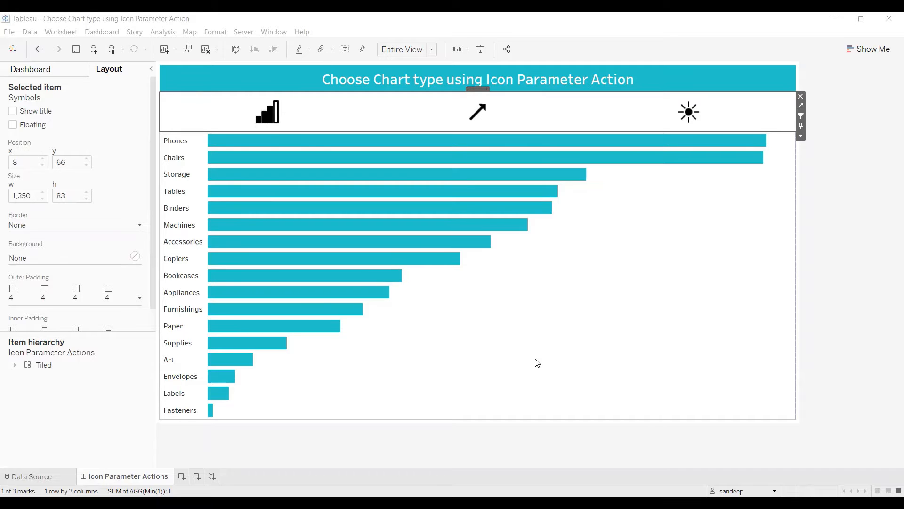
Switch the finished dashboard's chart to the line chart, the map and back to the bar chart using its symbols.
left_click(491, 115)
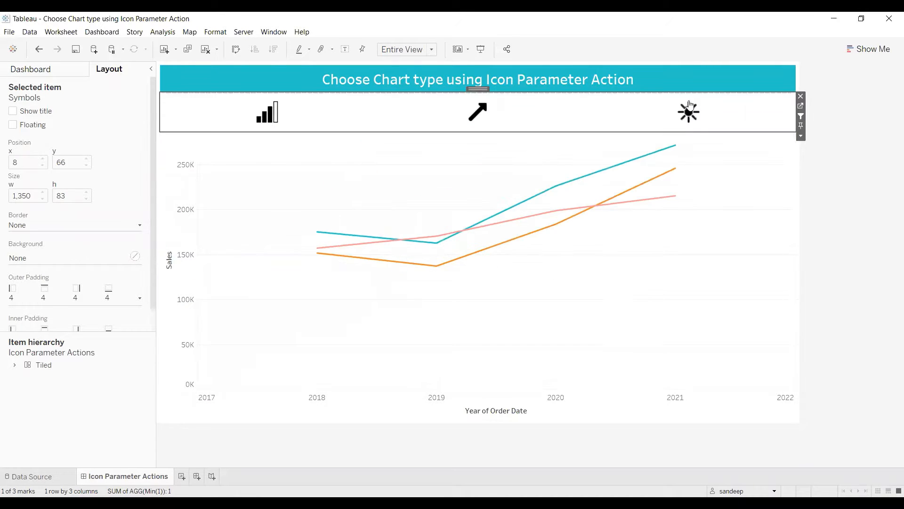
left_click(691, 118)
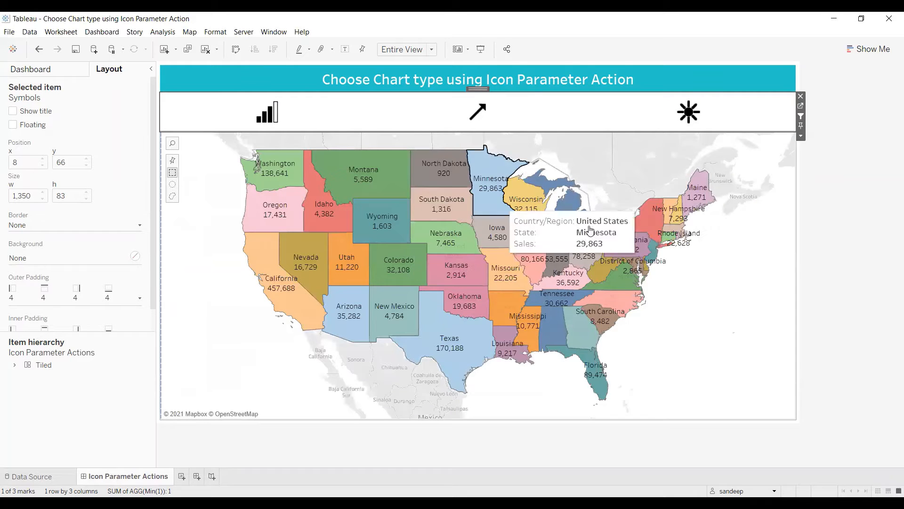
left_click(267, 114)
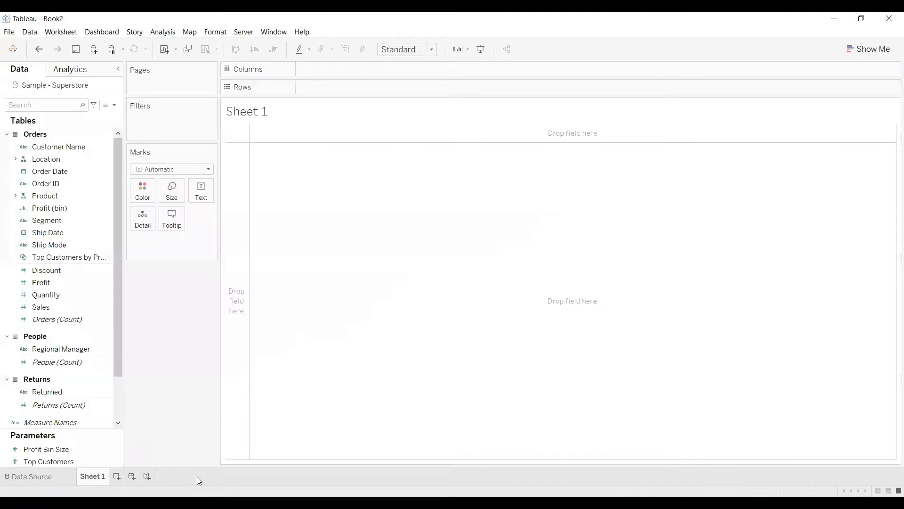
Rename the worksheet Sheet 1 as Bar.
double_click(91, 478)
type("Bar")
key("Return")
left_click(260, 363)
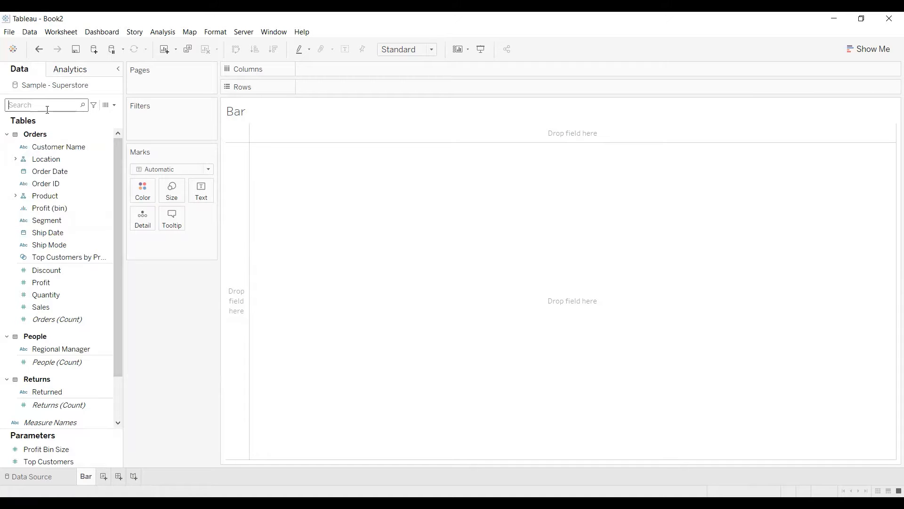
Find the Sub-Category field, place it on Rows and set the mark type to Bar.
type("sub")
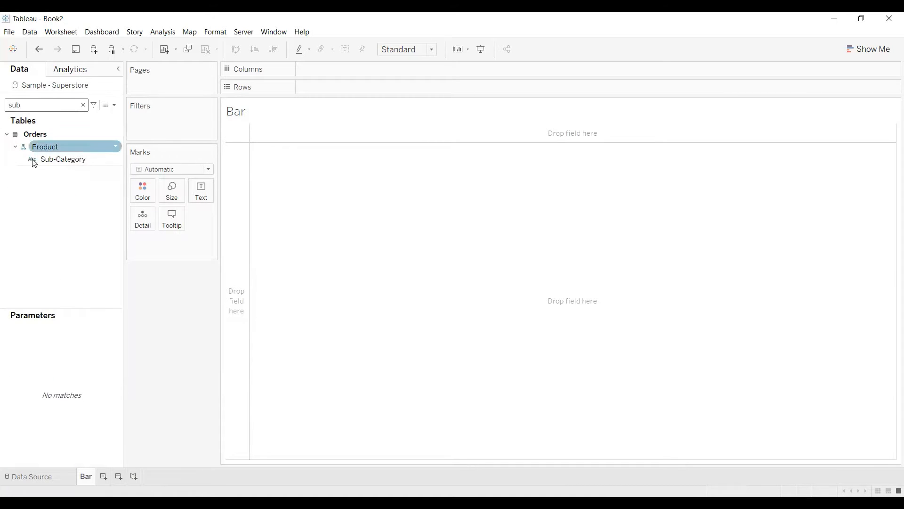
left_click_drag(47, 158, 312, 91)
left_click(192, 172)
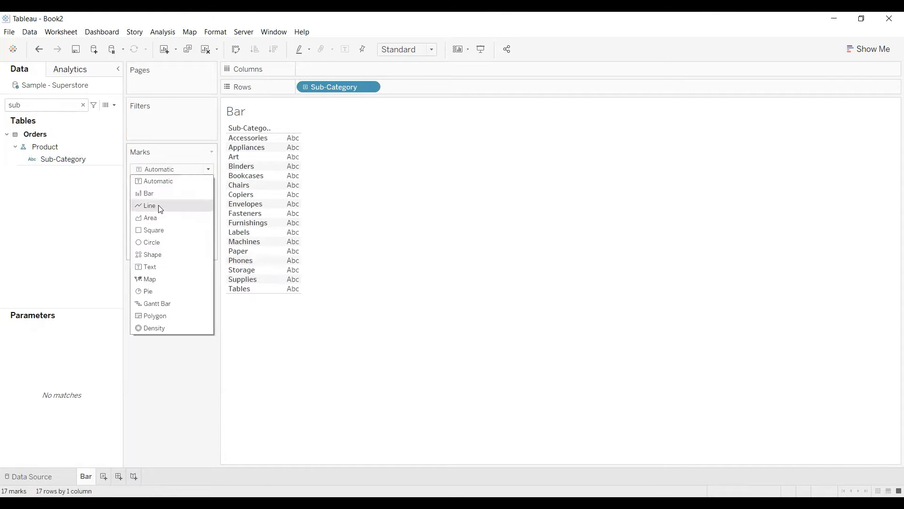
left_click(156, 195)
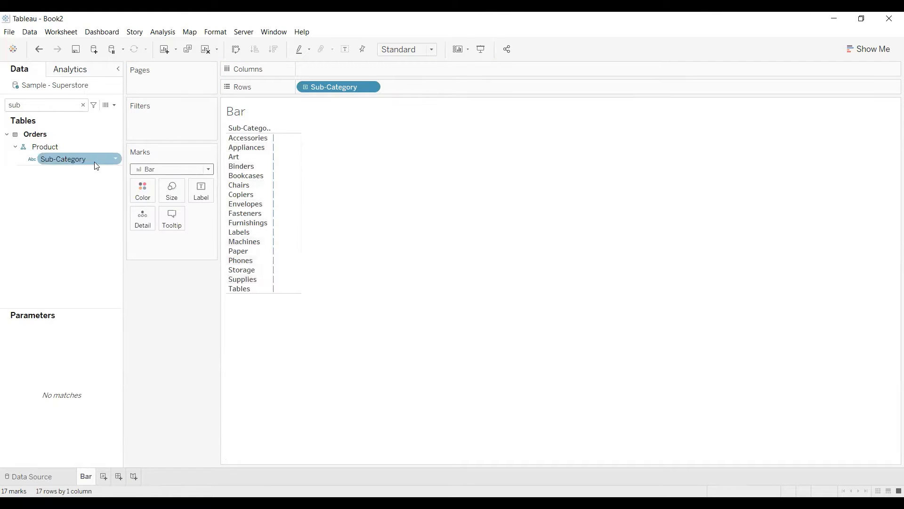
Size the bars by Sales and sort the sub-categories in descending order.
left_click(83, 105)
left_click(49, 306)
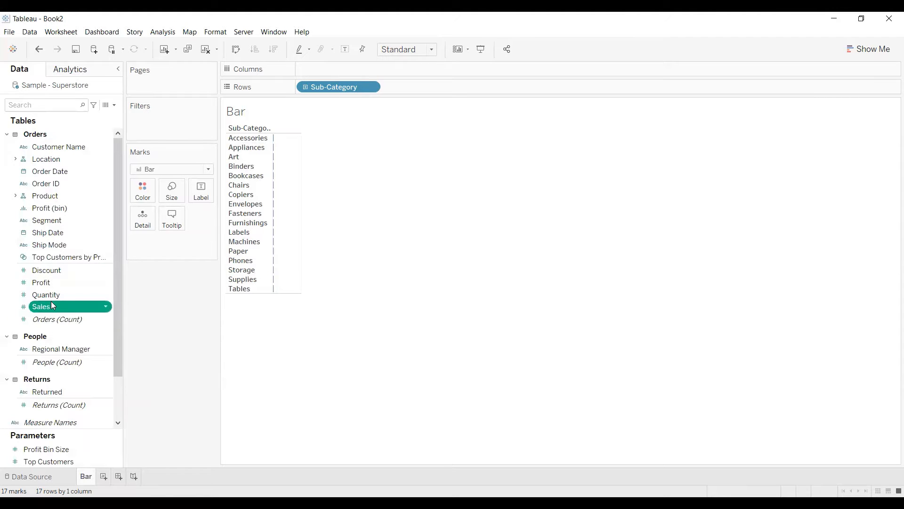
left_click_drag(169, 199, 171, 198)
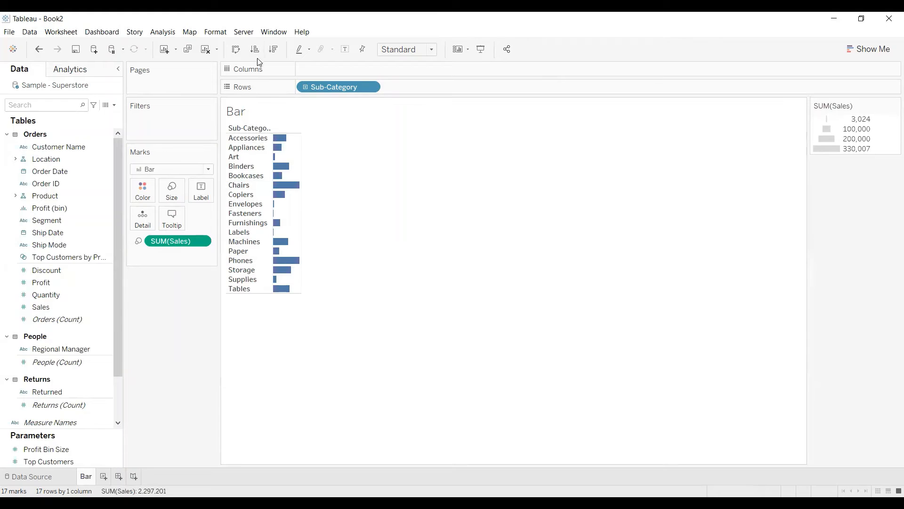
left_click(275, 53)
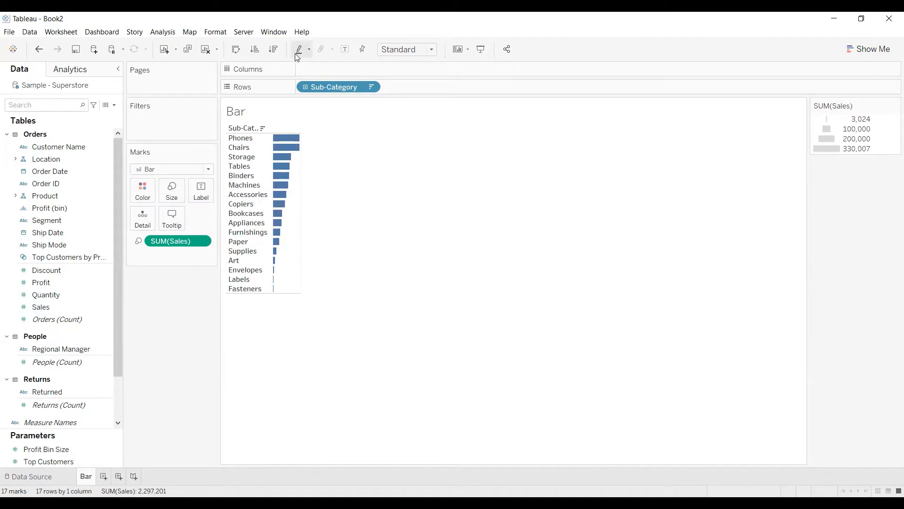
Fit the bar chart to Entire View and hide the Sub-Category field label above the rows.
left_click(432, 51)
left_click(419, 93)
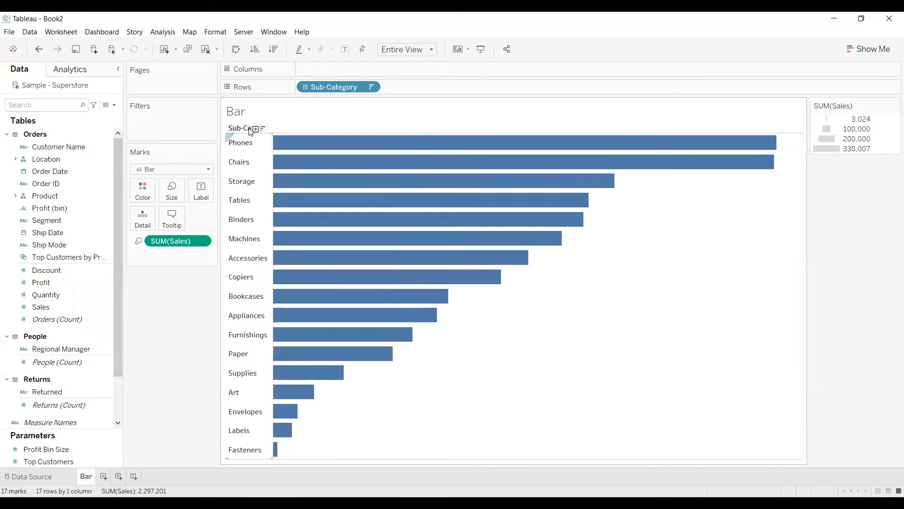
right_click(251, 129)
left_click(289, 236)
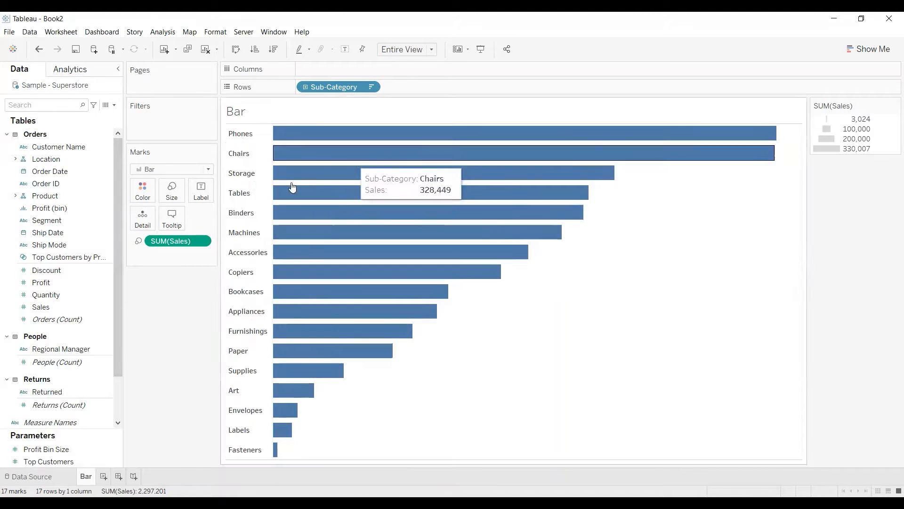
Change the bar colour to the custom turquoise.
left_click(148, 195)
left_click(146, 280)
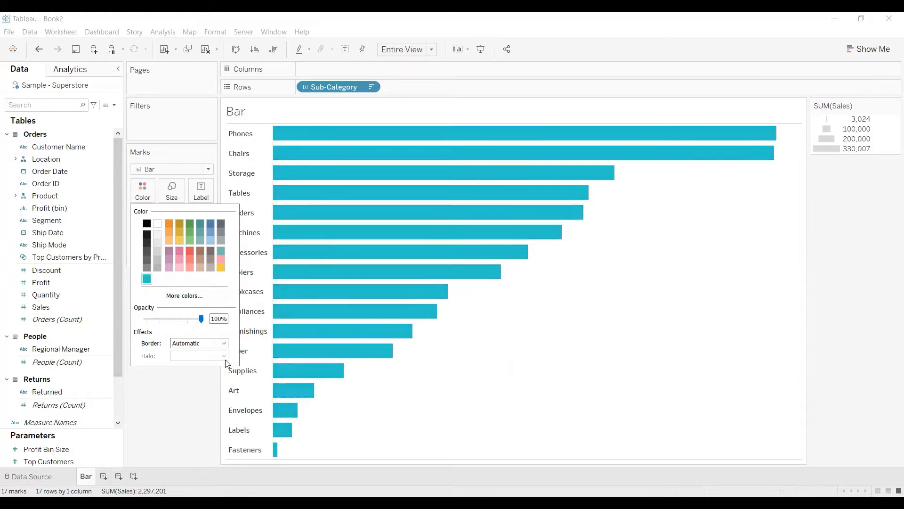
left_click(526, 385)
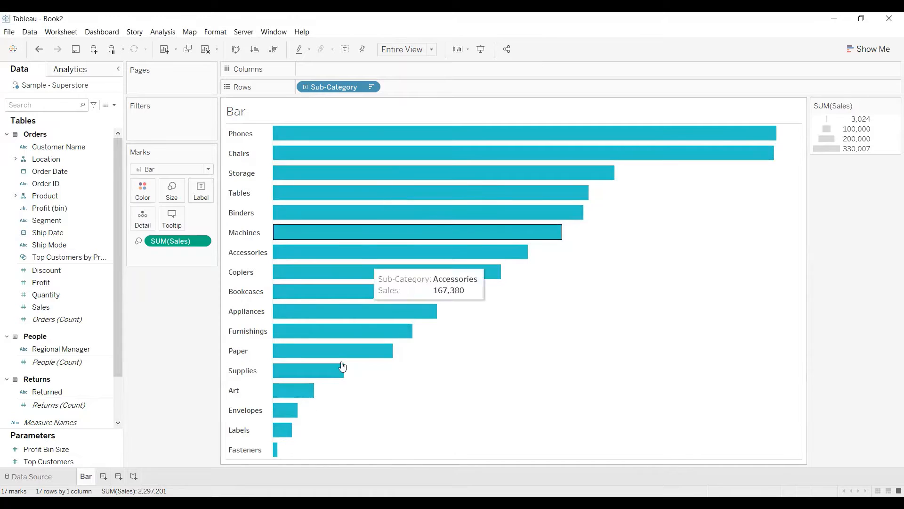
Add a new worksheet and name it Line.
left_click(106, 478)
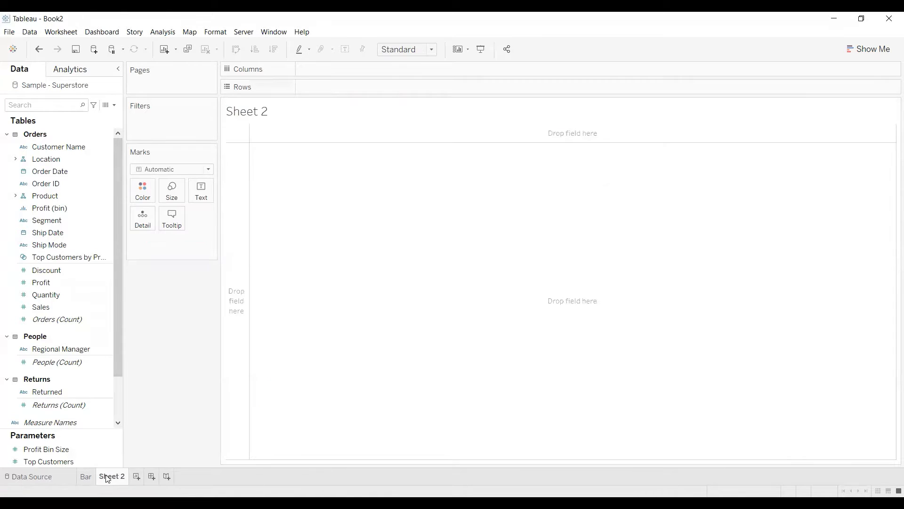
double_click(108, 476)
type("Line")
key("Return")
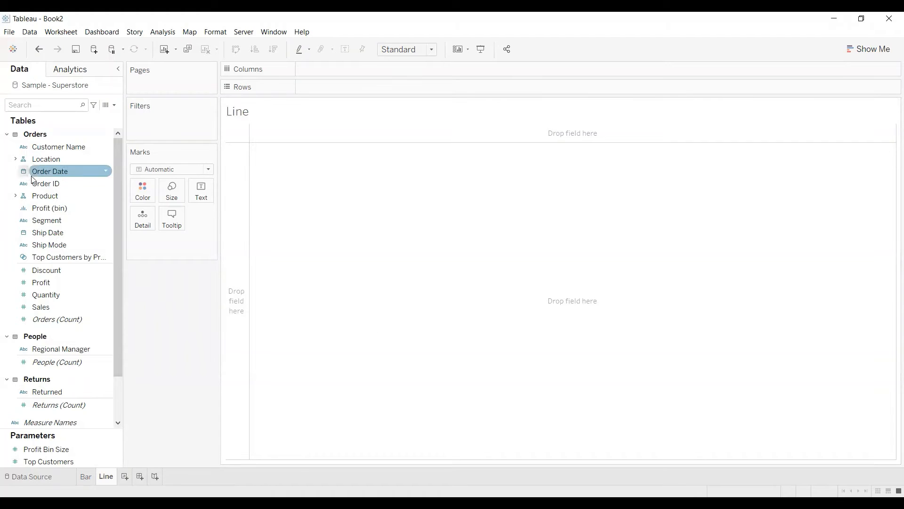
Place Order Date on Columns by year and make it continuous.
left_click_drag(53, 171, 325, 70)
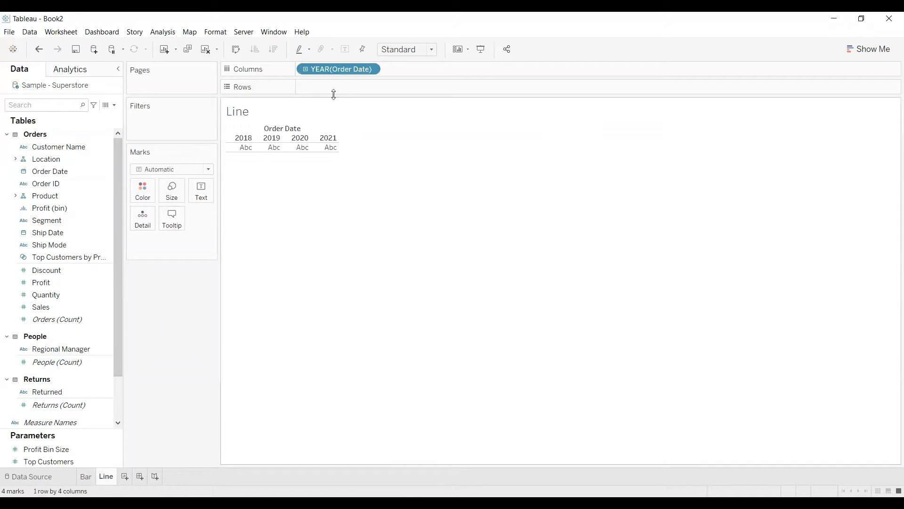
right_click(350, 67)
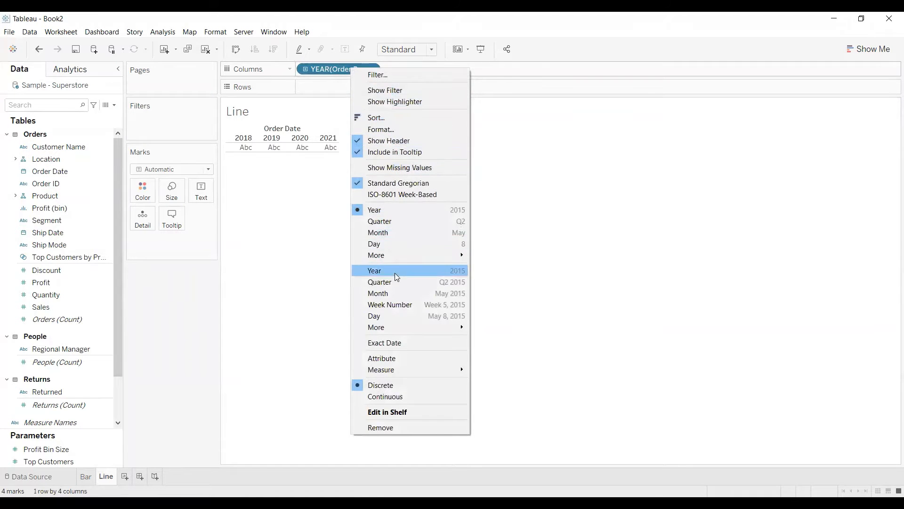
left_click(385, 397)
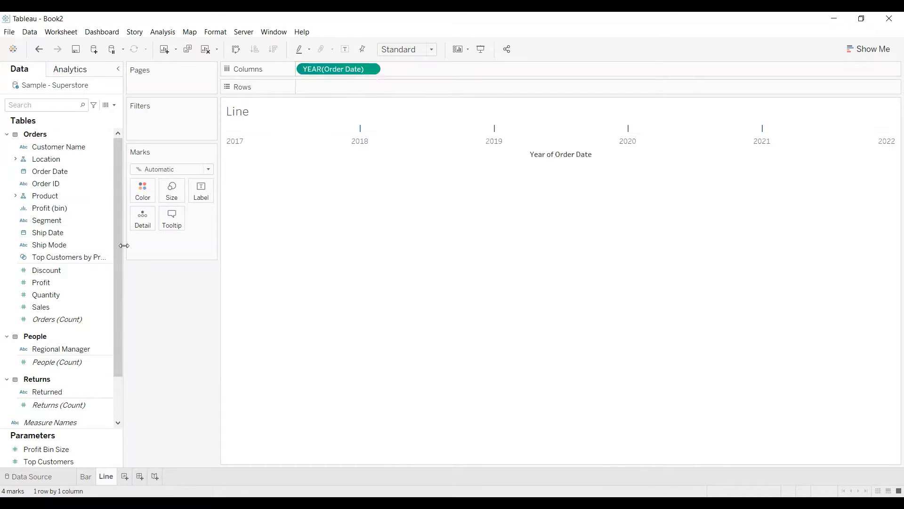
Plot Sales on Rows and split the line by colour using Segment.
left_click_drag(51, 306, 396, 179)
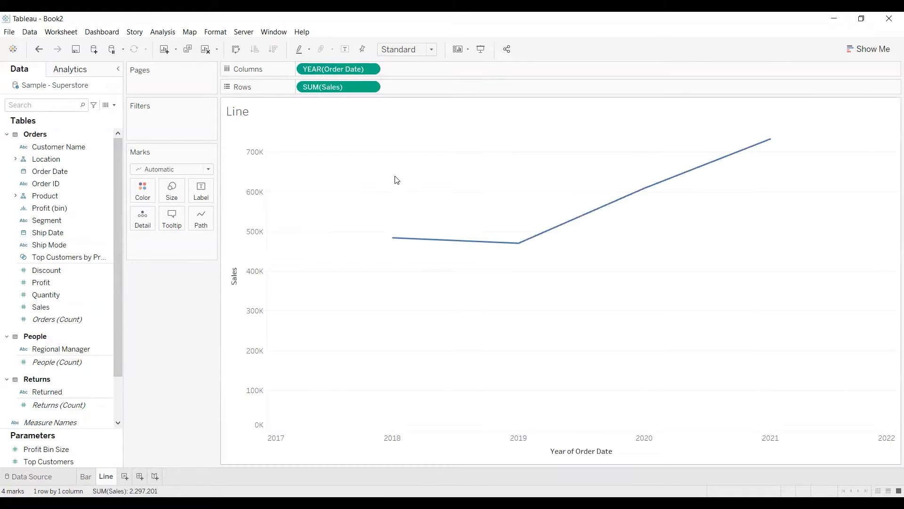
left_click(67, 221)
left_click_drag(66, 221, 144, 194)
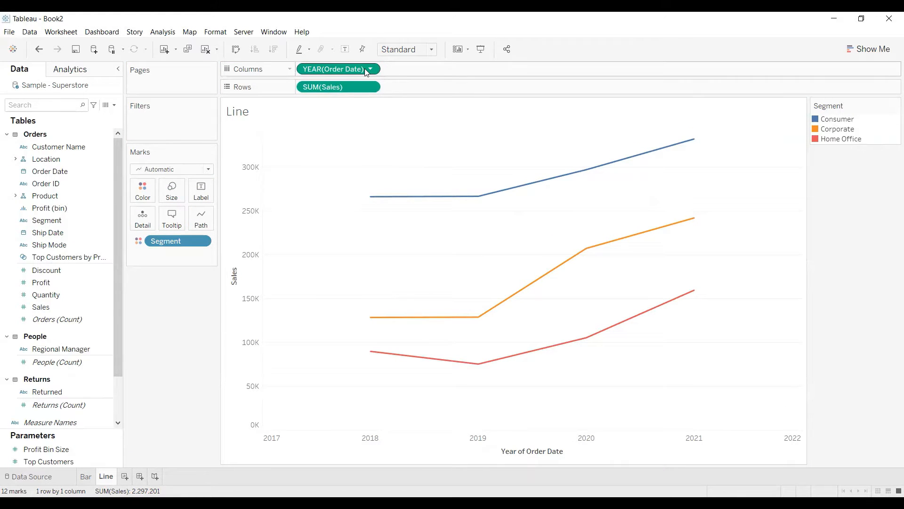
Add another worksheet and name it Map.
left_click(125, 476)
double_click(128, 477)
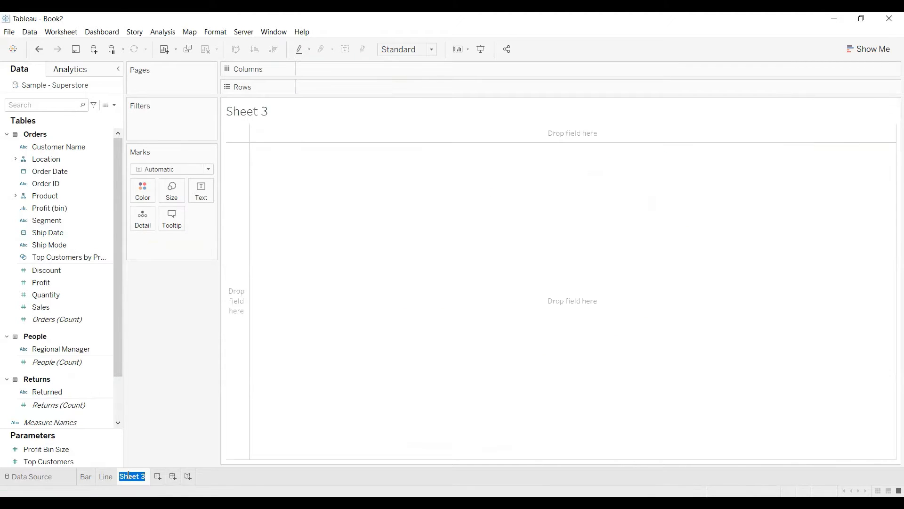
type("Map")
key("Return")
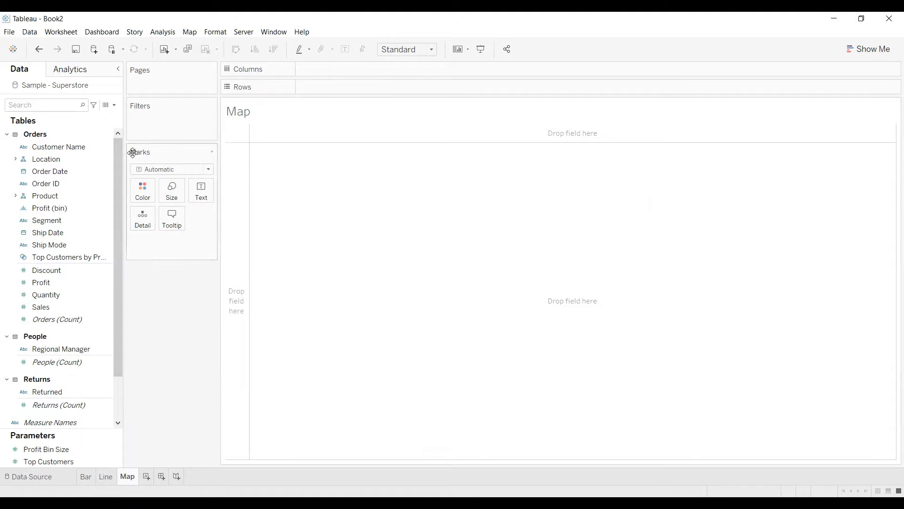
Plot the State field from the Location hierarchy and show it as a filled map.
left_click(14, 159)
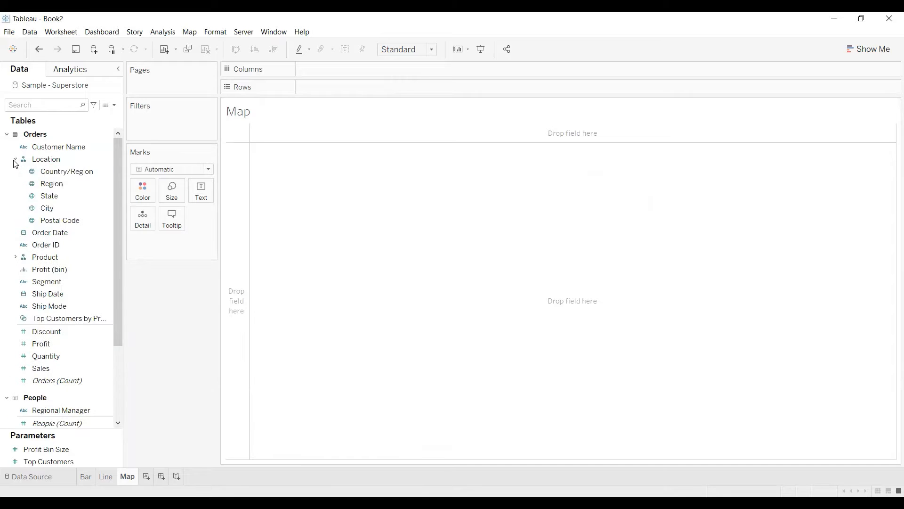
left_click(51, 200)
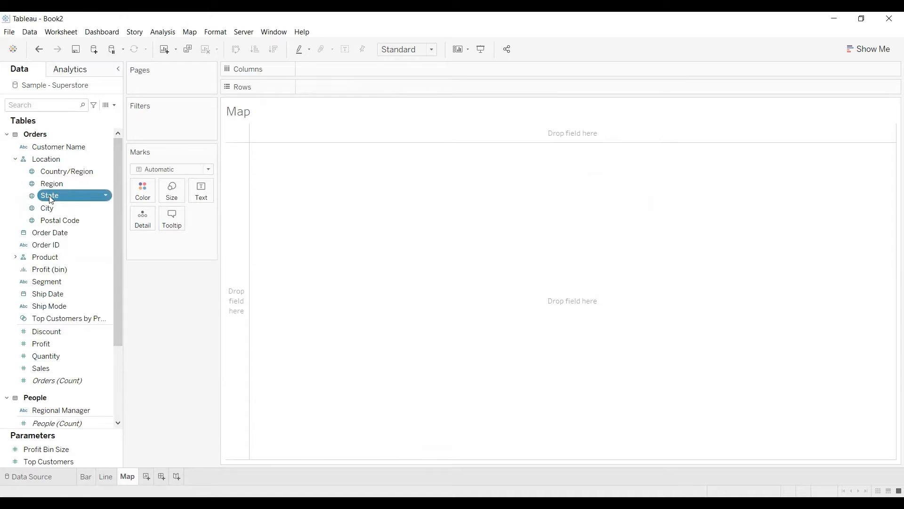
double_click(51, 196)
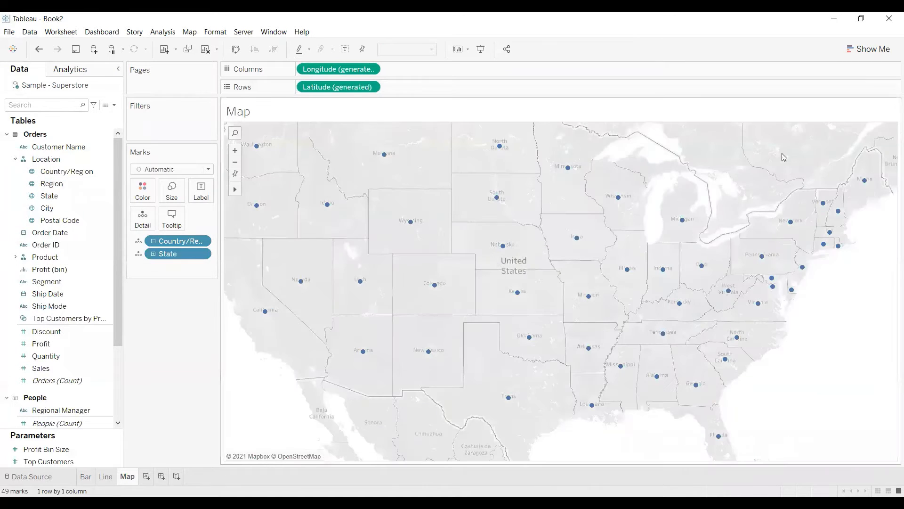
left_click(869, 49)
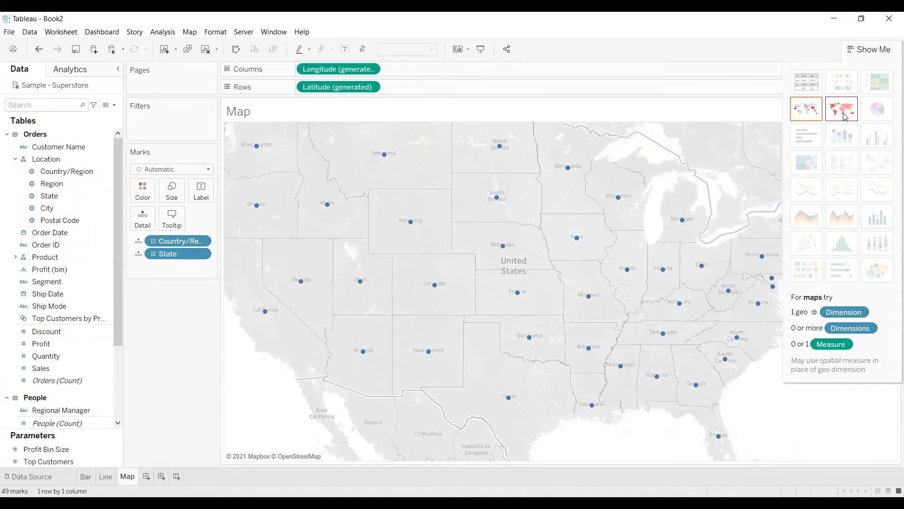
left_click(843, 110)
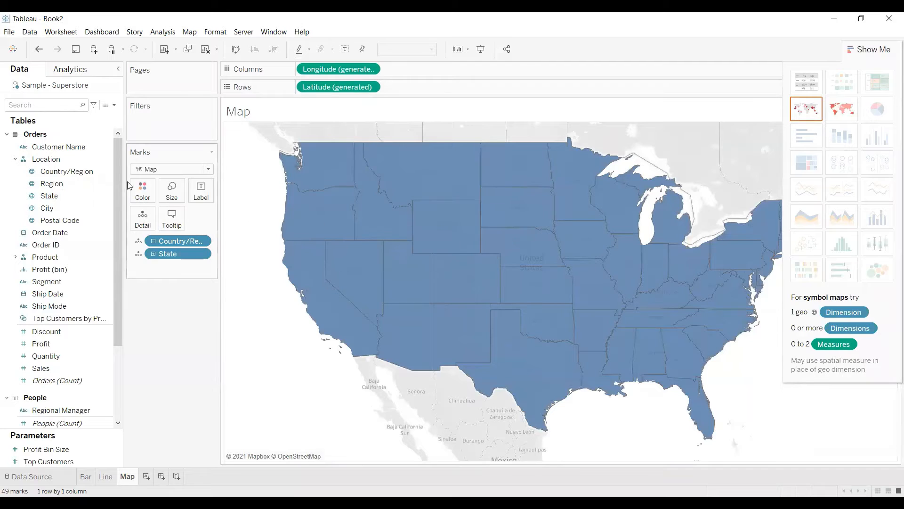
Colour the filled map by State and label each area with its State.
left_click(53, 198)
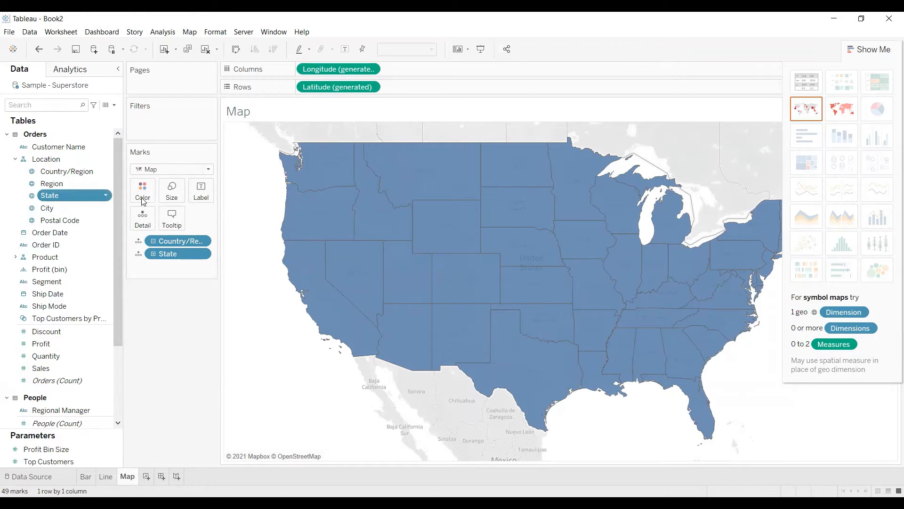
left_click_drag(143, 200, 144, 201)
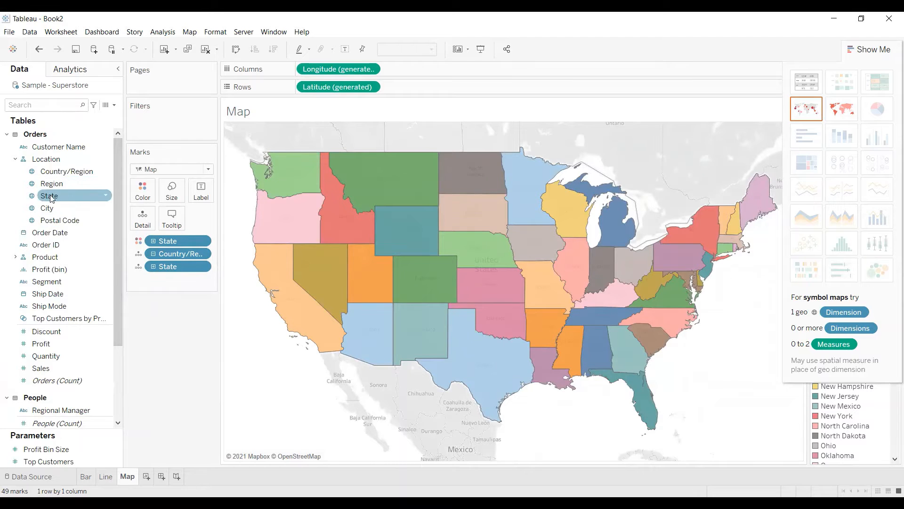
left_click_drag(53, 200, 200, 197)
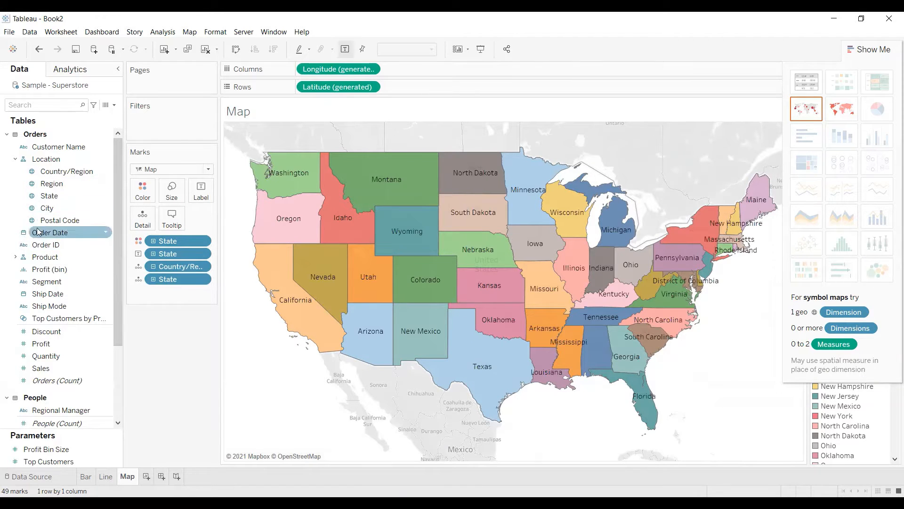
Add Sales to the map labels and close the chart type suggestions.
left_click(42, 370)
left_click_drag(45, 368, 193, 194)
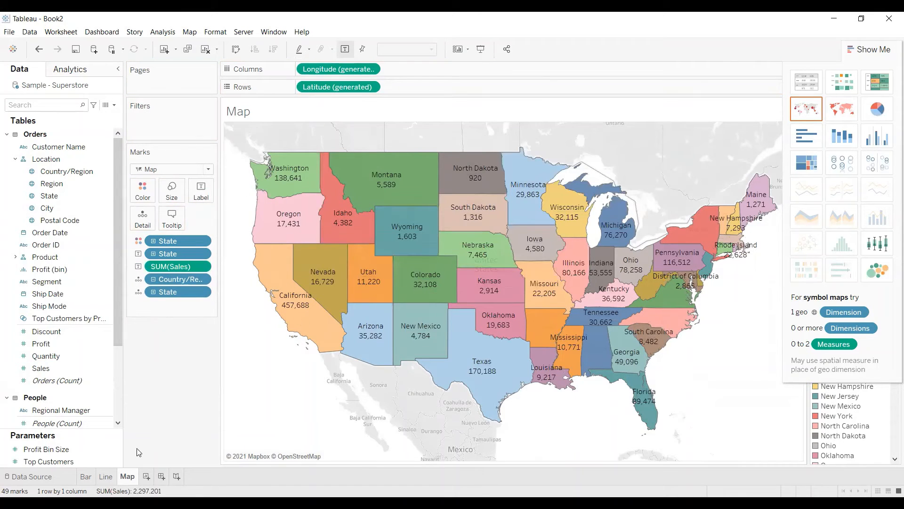
left_click(873, 48)
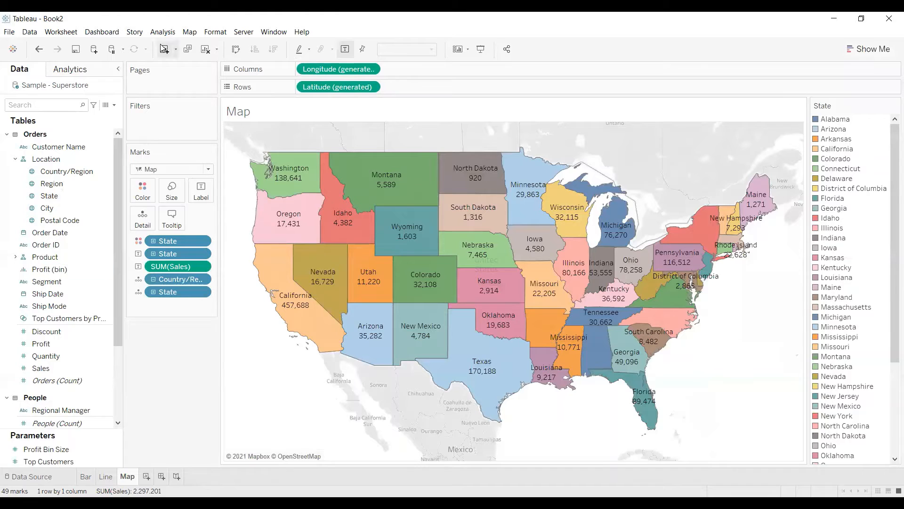
Create a string parameter named Select Chart that restricts its allowable values to a list.
left_click(114, 105)
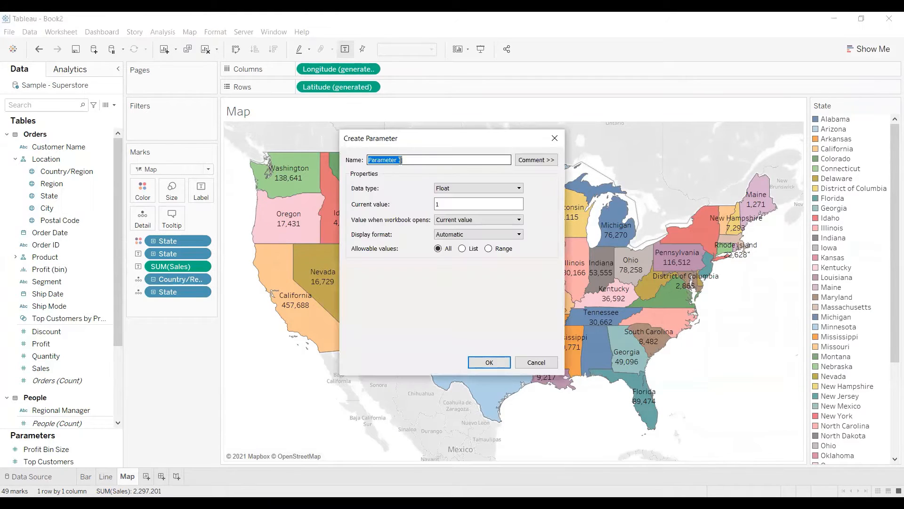
type("Select Char")
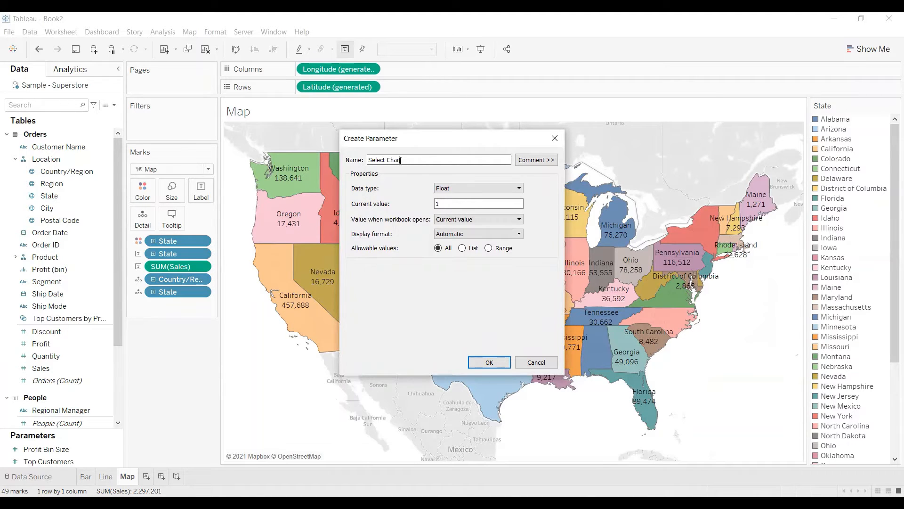
type("t")
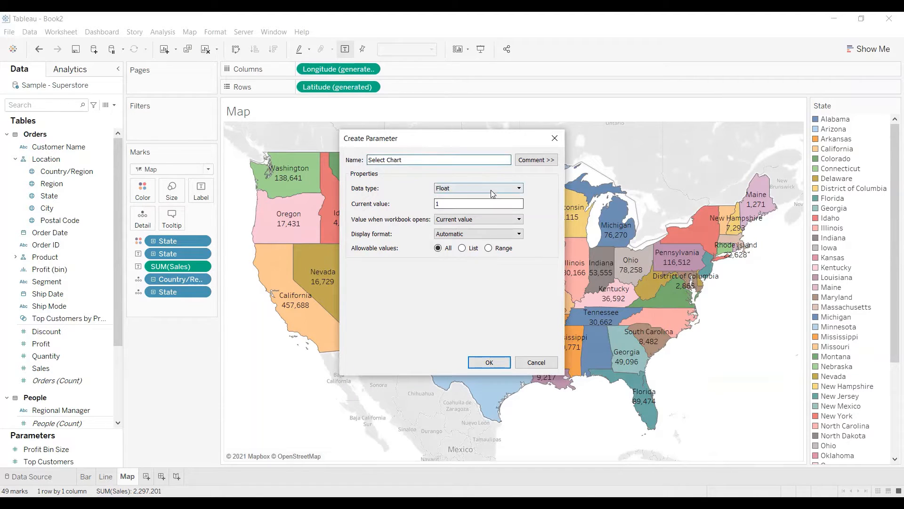
left_click(462, 187)
left_click(458, 213)
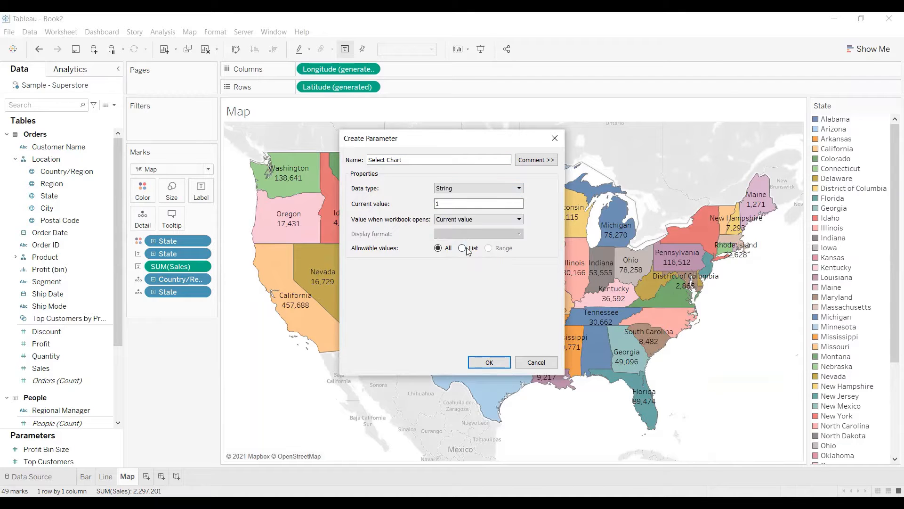
left_click(463, 249)
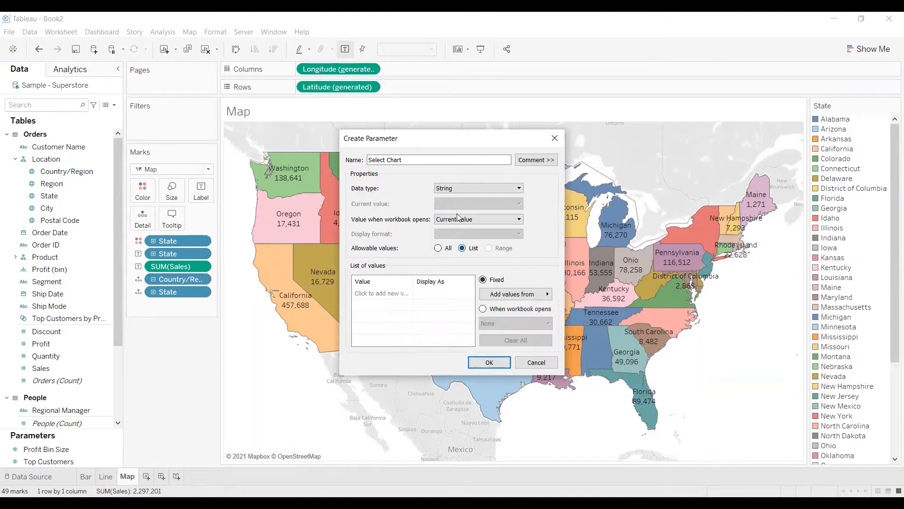
Add Bar, Line and Map as the Select Chart parameter's list values and save the parameter.
left_click(376, 293)
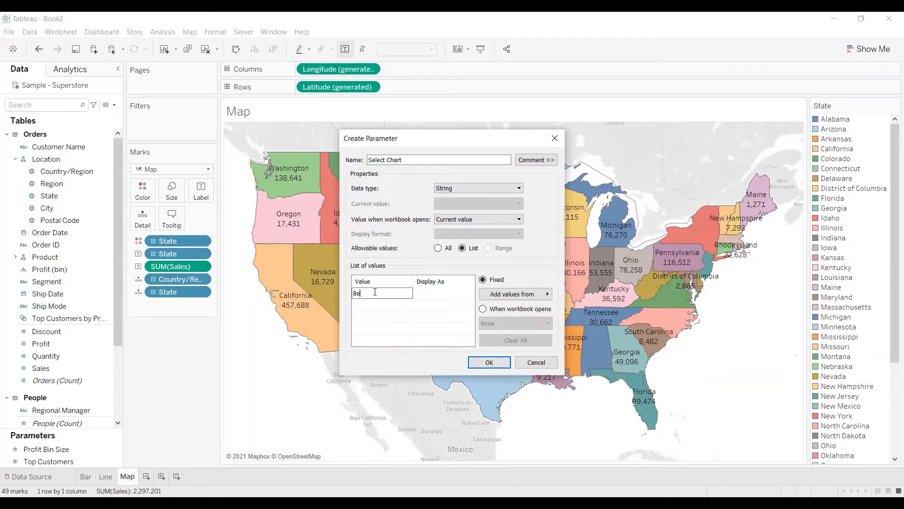
key("Return")
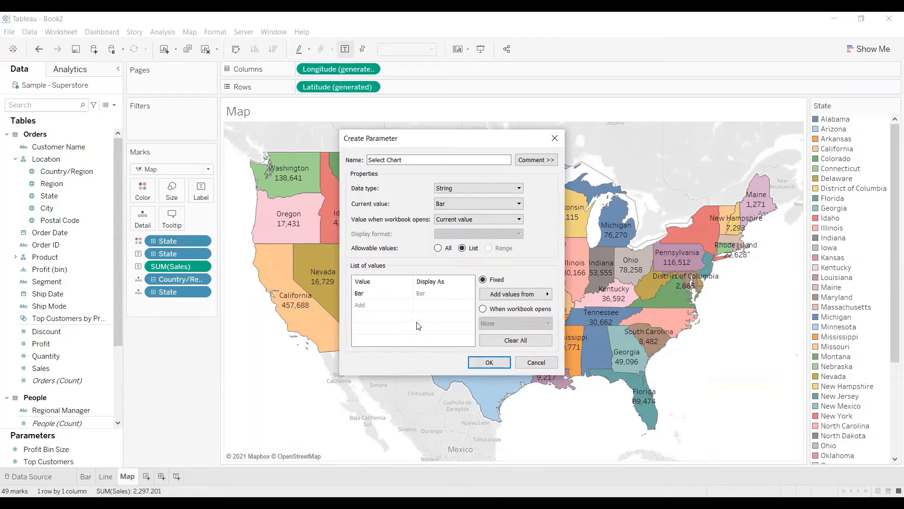
left_click(379, 305)
type("Line")
key("Return")
left_click(376, 316)
type("Map")
key("Return")
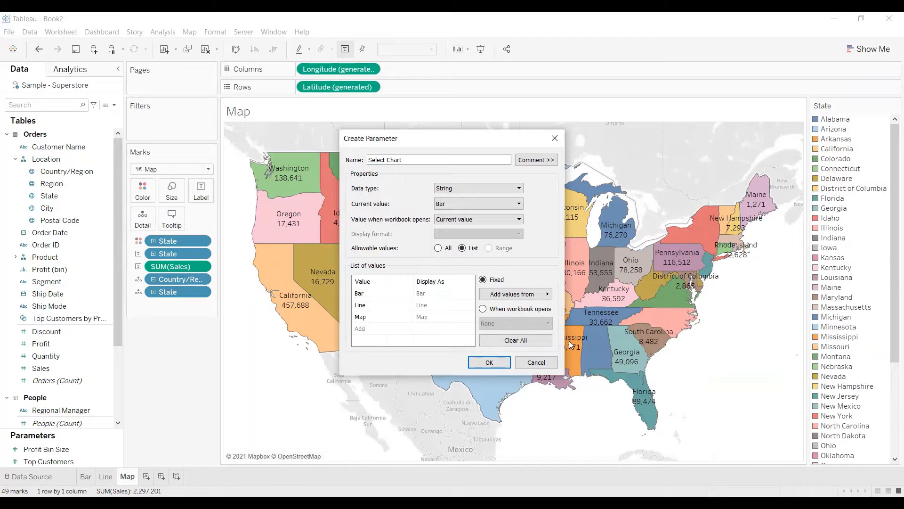
left_click(489, 362)
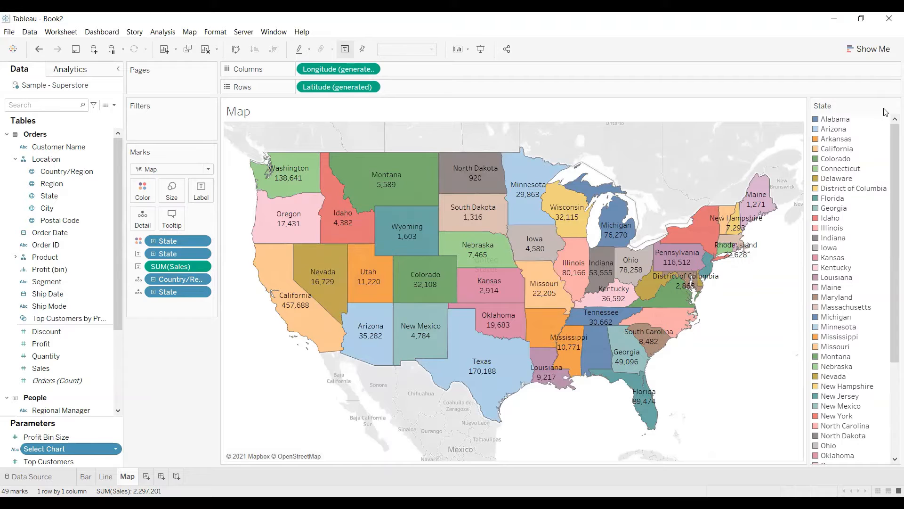
Hide the State legend on the Map sheet and show the Select Chart parameter control with Line chosen.
right_click(853, 178)
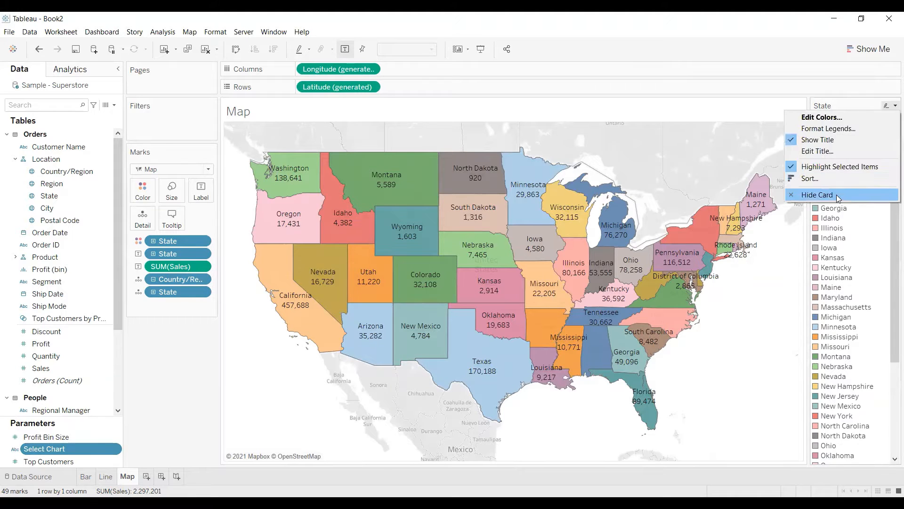
left_click(837, 194)
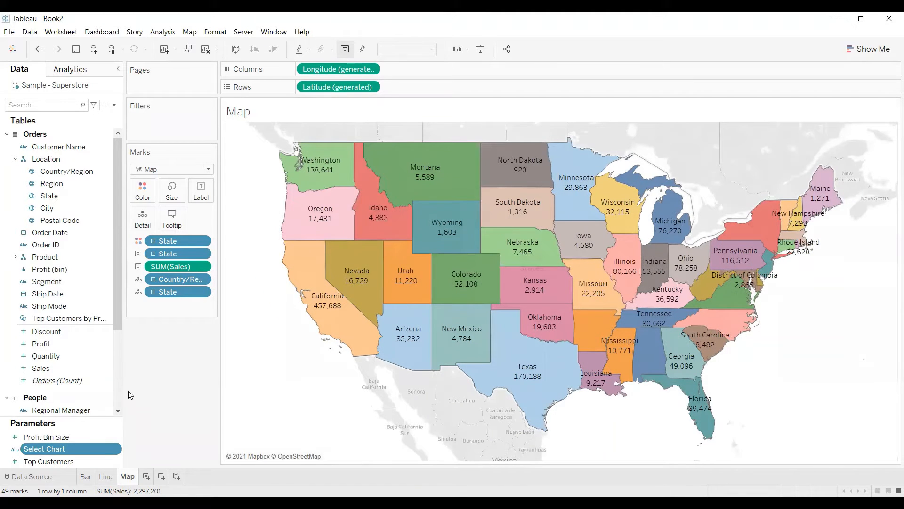
right_click(77, 446)
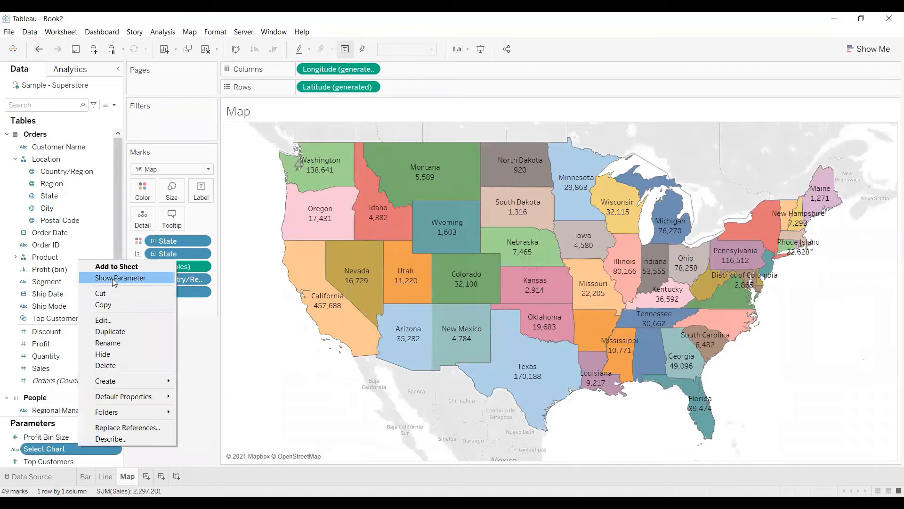
left_click(112, 279)
left_click(866, 121)
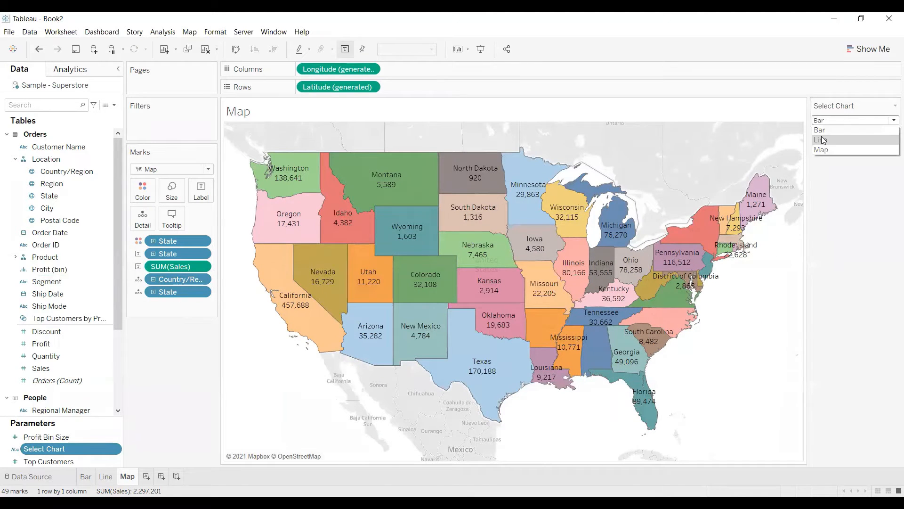
left_click(822, 140)
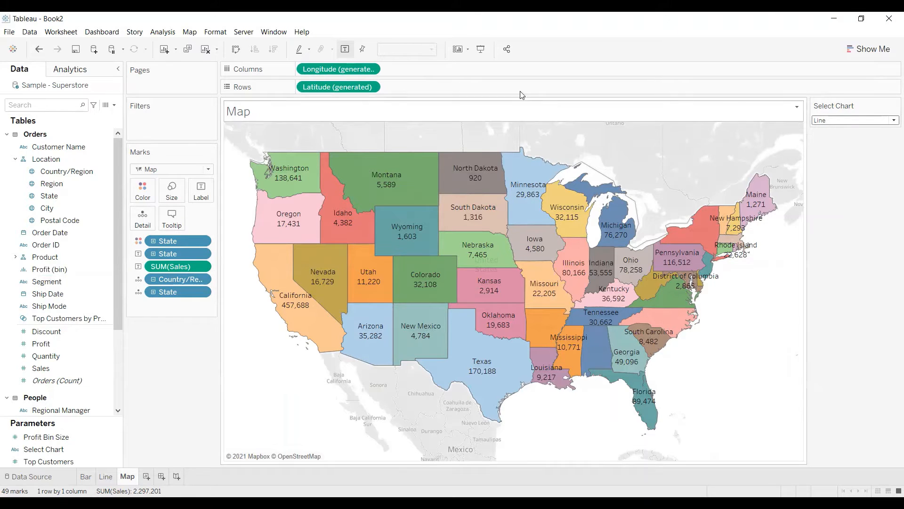
Create a calculated field named Chart Type that returns the [Select Chart] parameter.
left_click(114, 105)
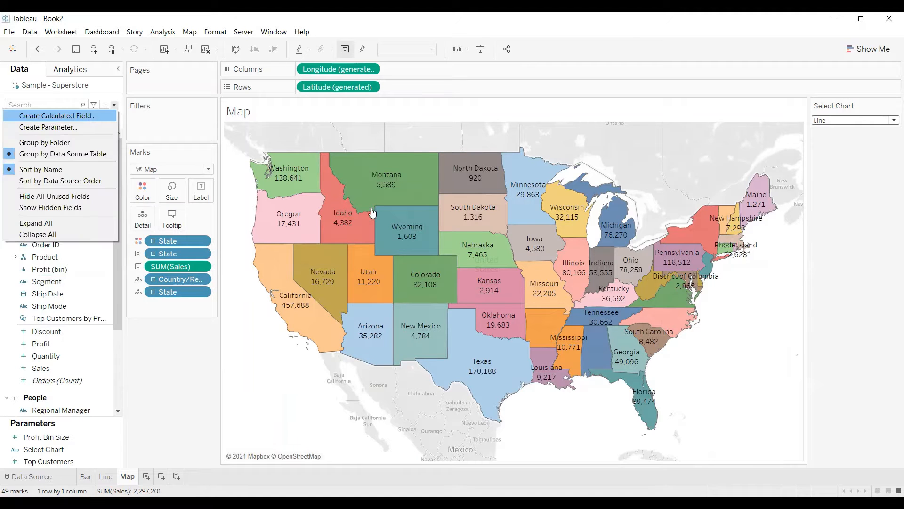
key("Return")
type("Chart Ty")
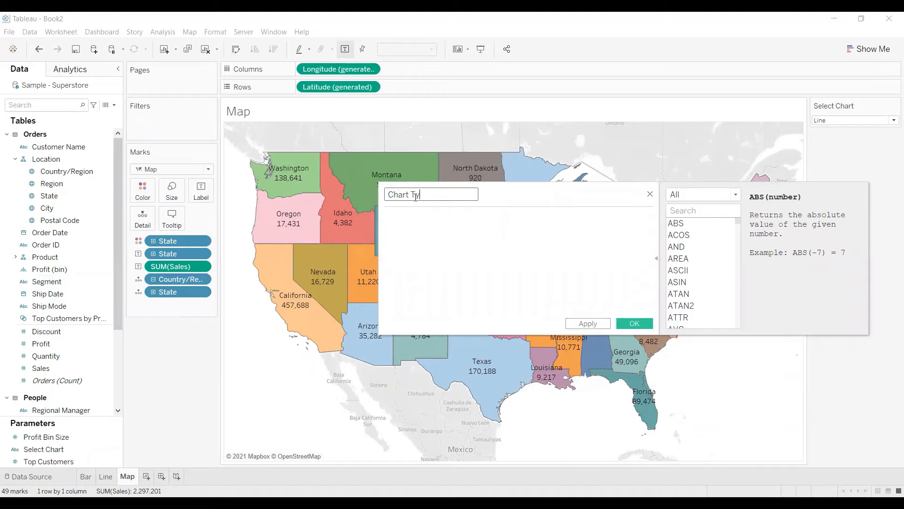
type("pe")
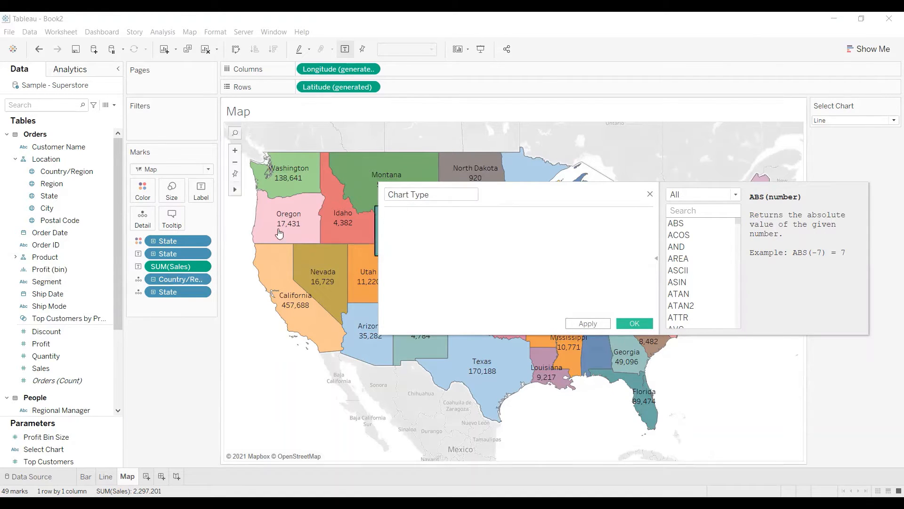
left_click(35, 450)
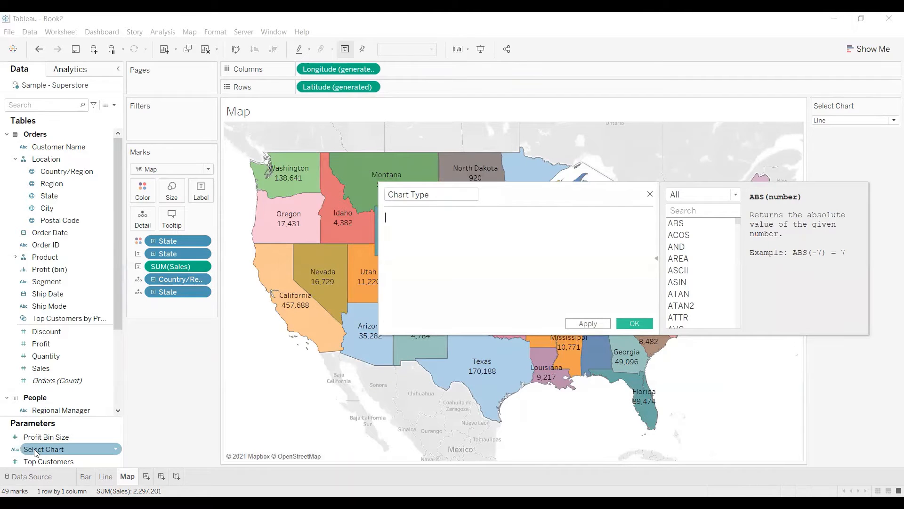
left_click_drag(626, 295, 597, 329)
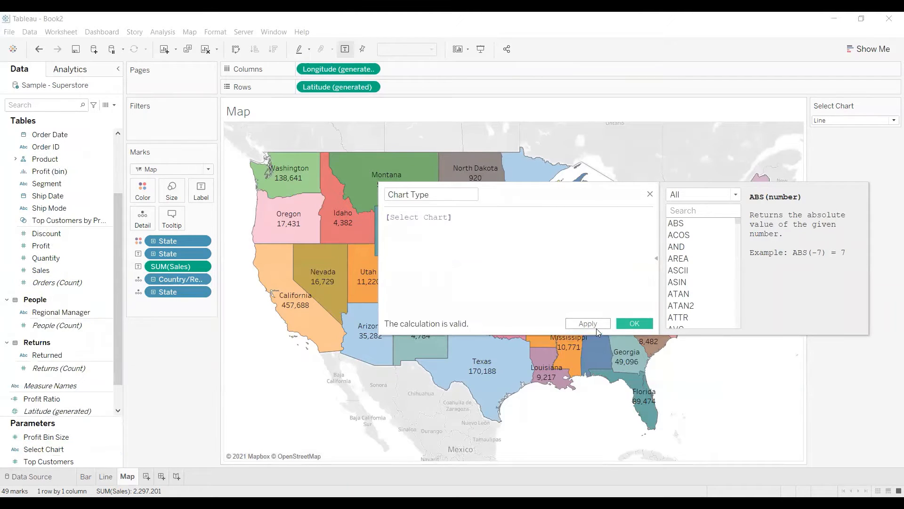
left_click(588, 324)
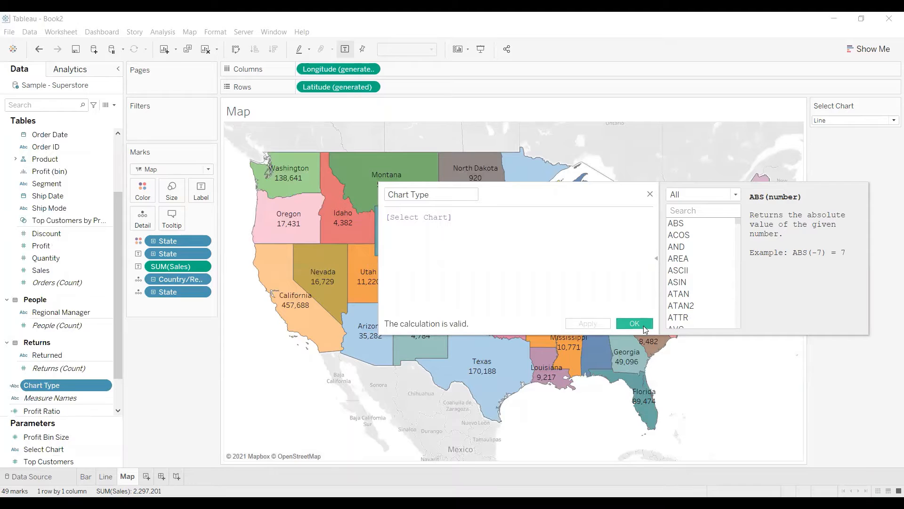
left_click(634, 323)
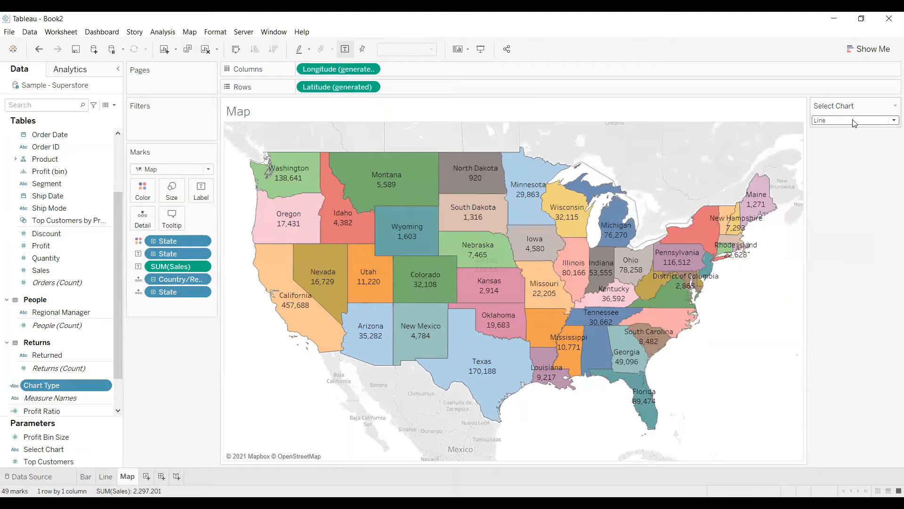
Set Select Chart to Map and filter the Map sheet by Chart Type, keeping the value Map.
left_click(854, 121)
left_click(836, 149)
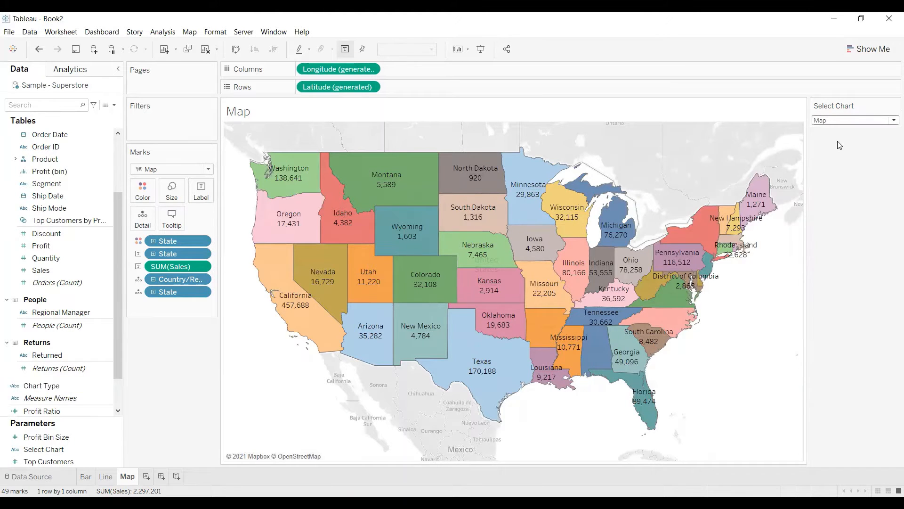
scroll(57, 150, "up", 3)
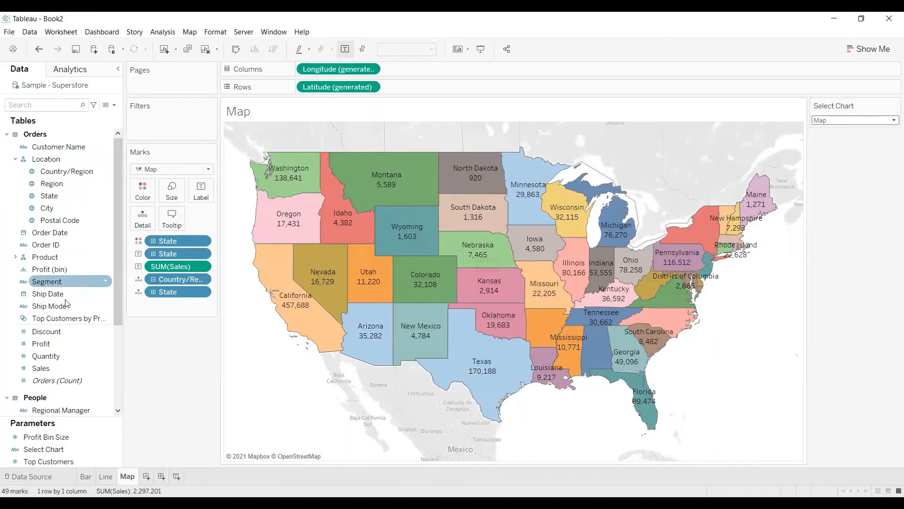
left_click(43, 105)
type("c")
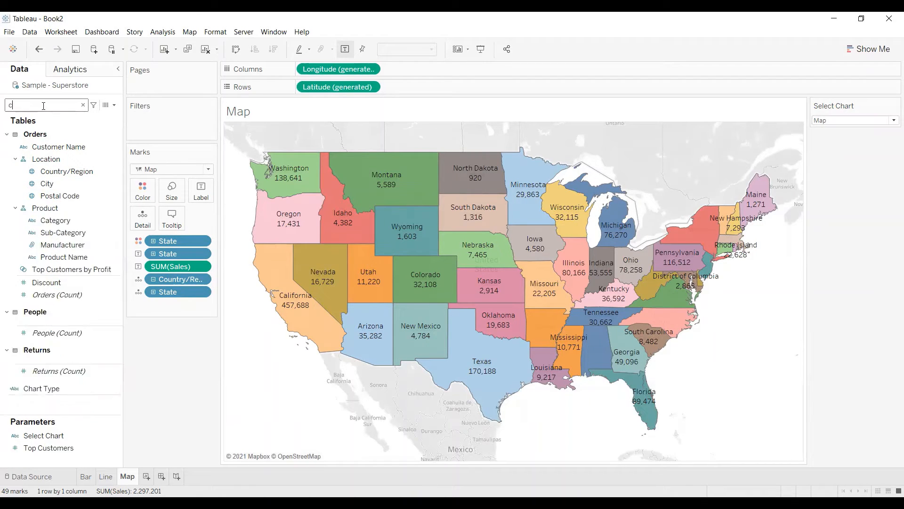
type("ha")
left_click(53, 136)
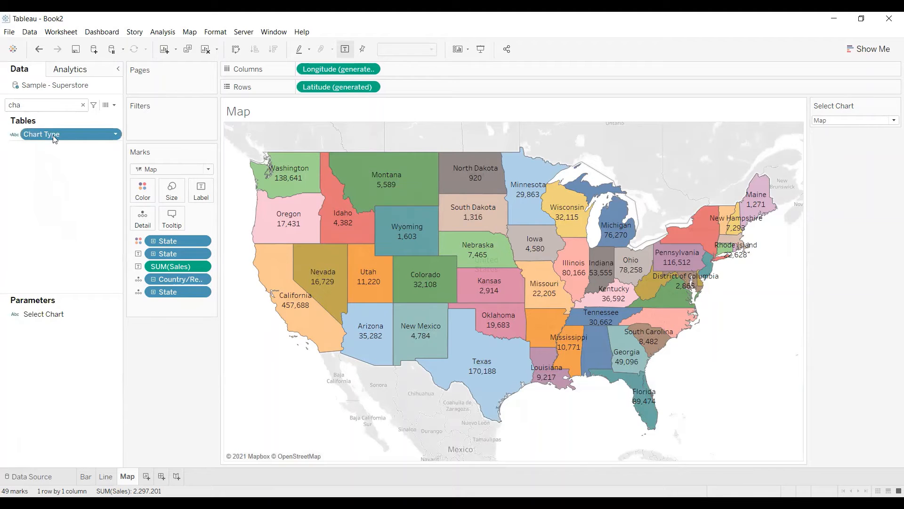
left_click_drag(55, 138, 188, 137)
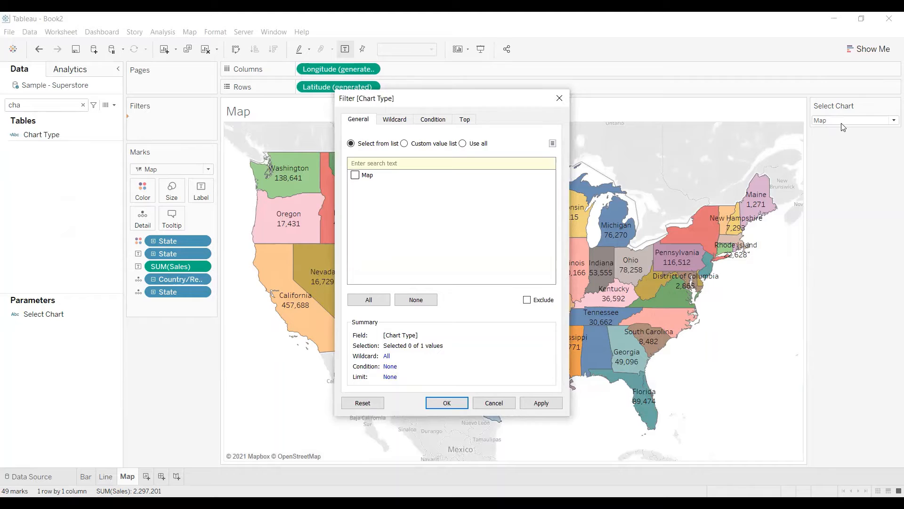
left_click(356, 175)
left_click(540, 408)
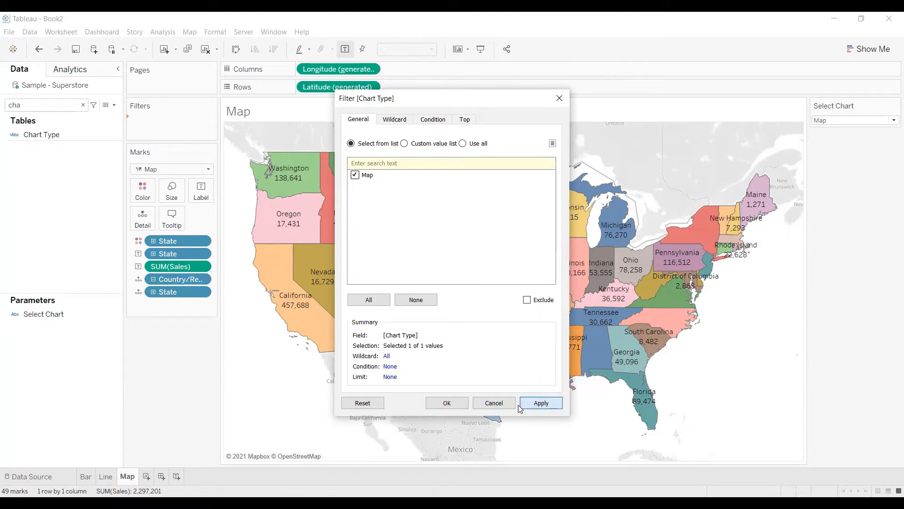
left_click(445, 403)
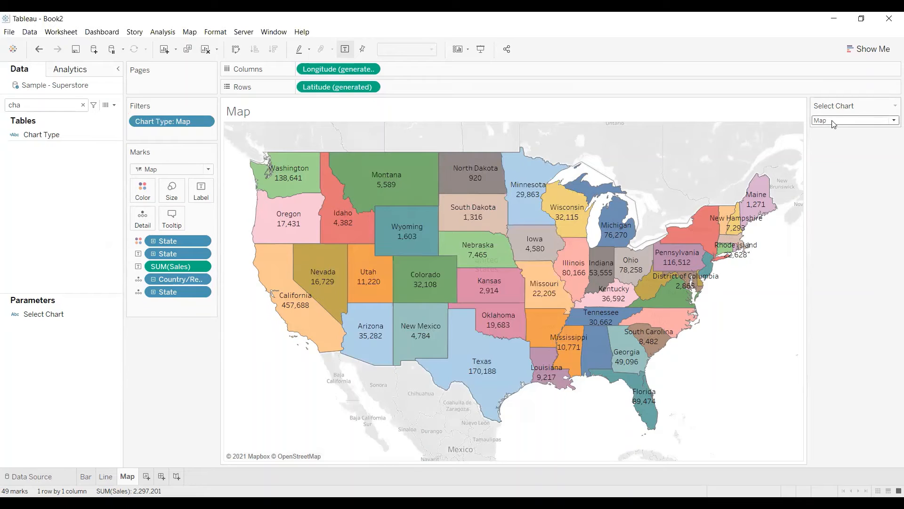
Set Select Chart to Line and filter the Line sheet by Chart Type, keeping the value Line.
left_click(833, 124)
left_click(829, 140)
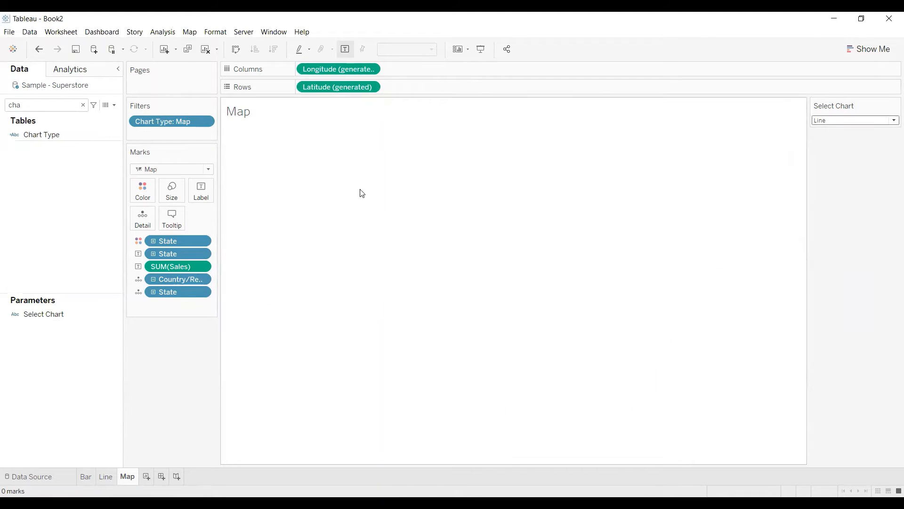
left_click(105, 478)
left_click(47, 135)
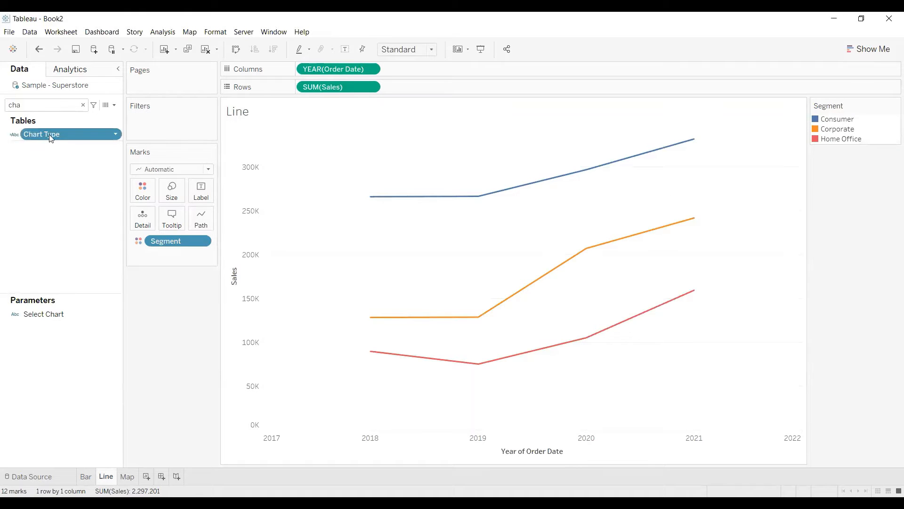
left_click_drag(180, 136, 180, 136)
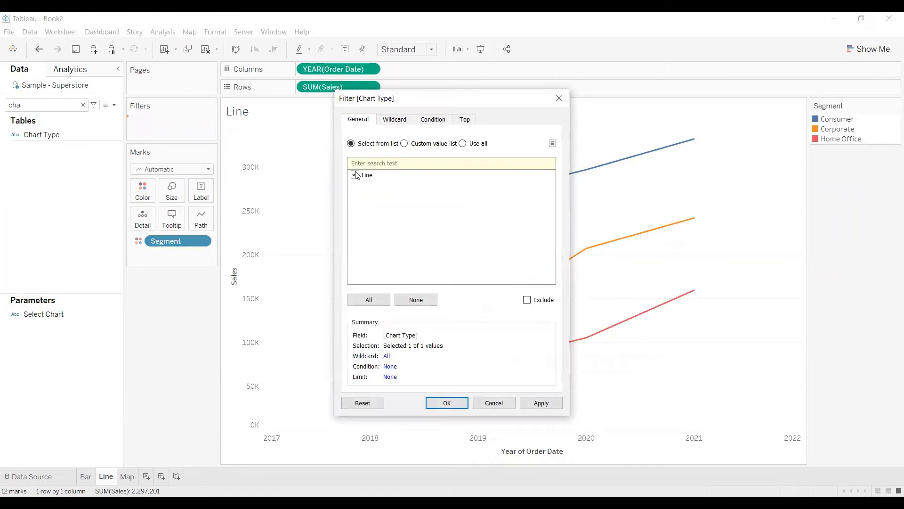
left_click(540, 403)
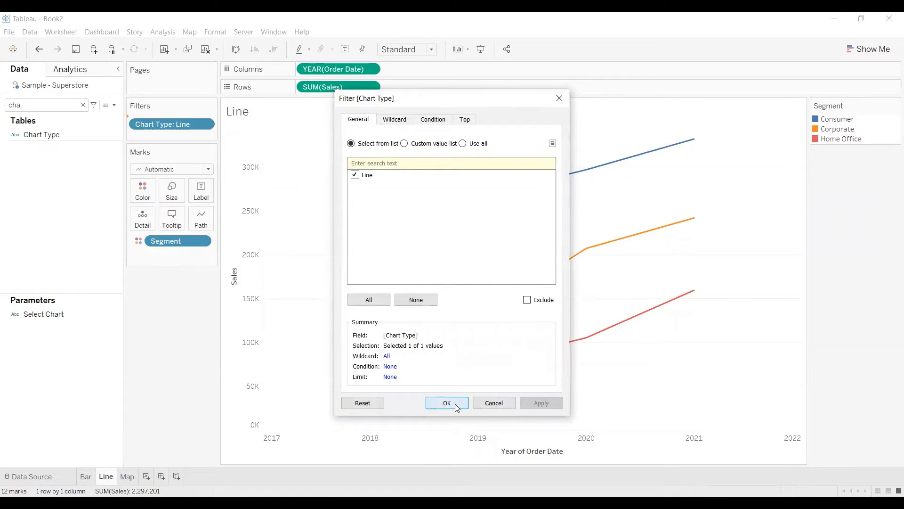
left_click(446, 403)
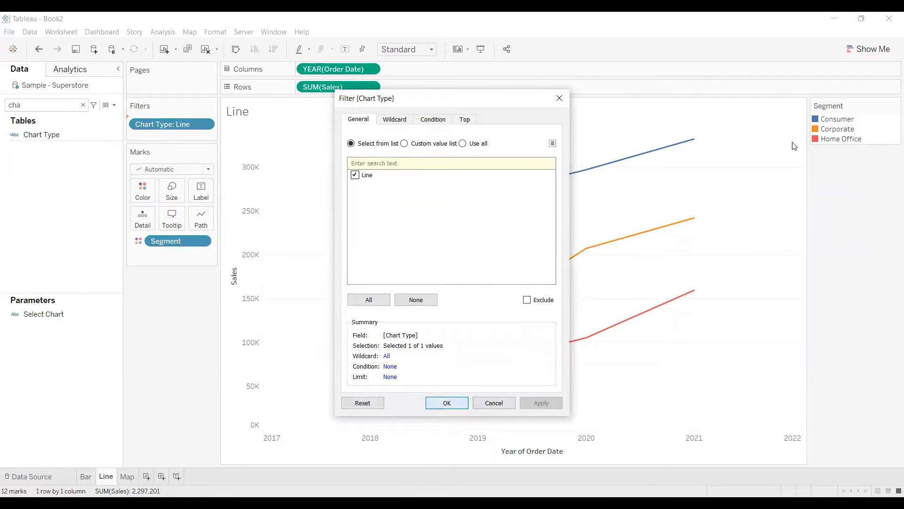
Hide the Segment legend on the Line sheet and show the Select Chart parameter control.
left_click(894, 105)
left_click(829, 196)
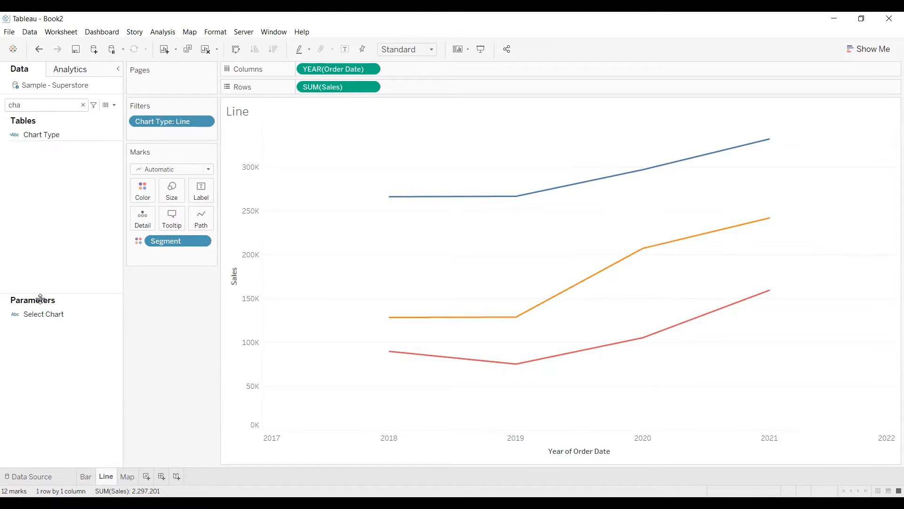
right_click(83, 315)
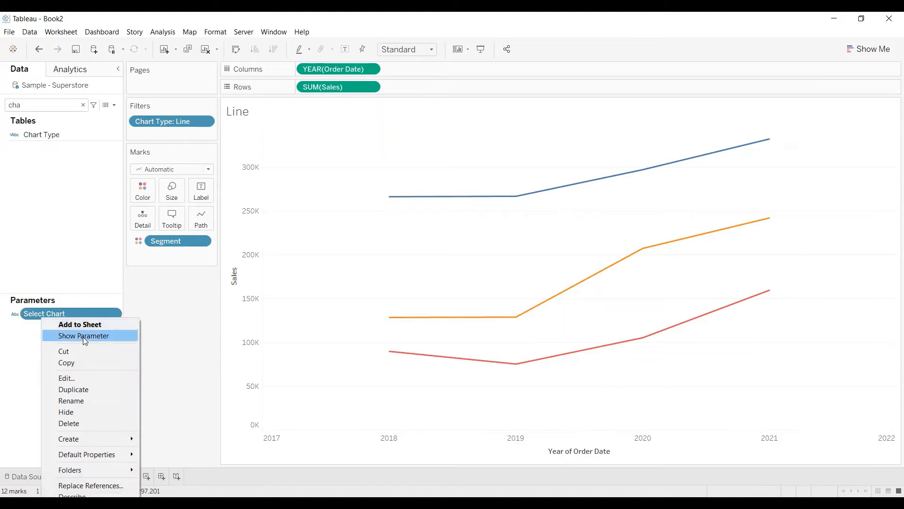
left_click(83, 336)
Set Select Chart to Bar and filter the Bar sheet by Chart Type, keeping the value Bar.
left_click(829, 121)
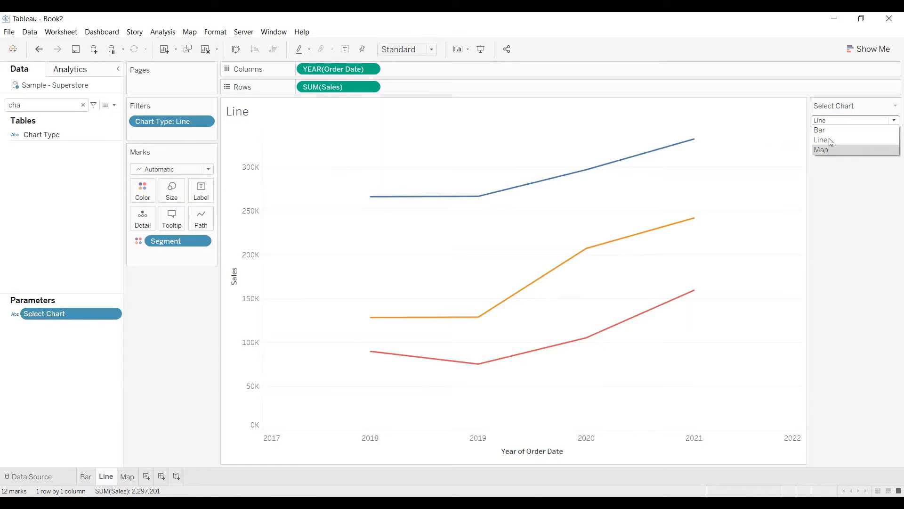
left_click(829, 130)
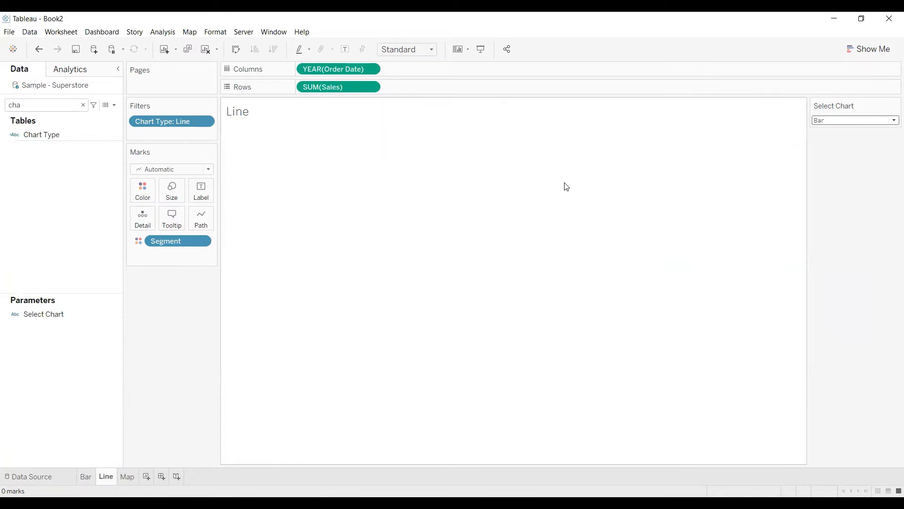
left_click(86, 477)
left_click(40, 135)
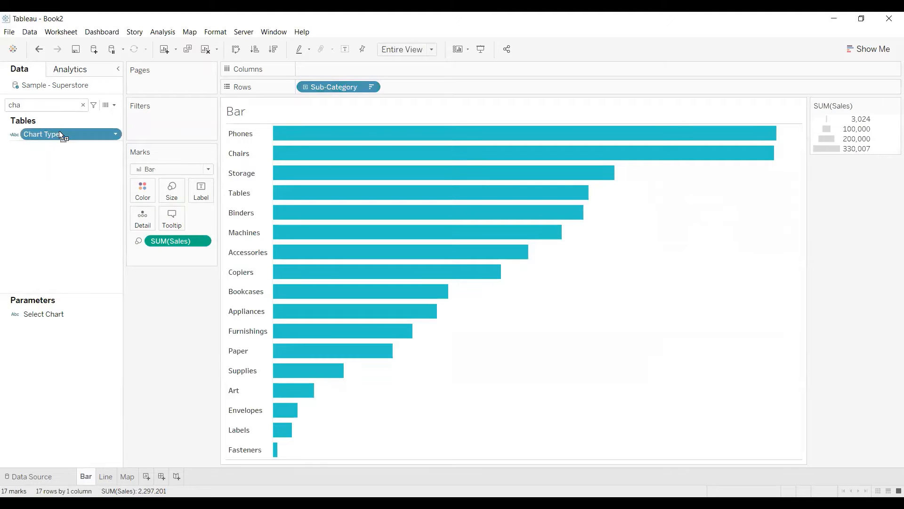
mouse_move(152, 123)
left_mouse_down()
mouse_move(171, 137)
mouse_move(165, 127)
left_mouse_up()
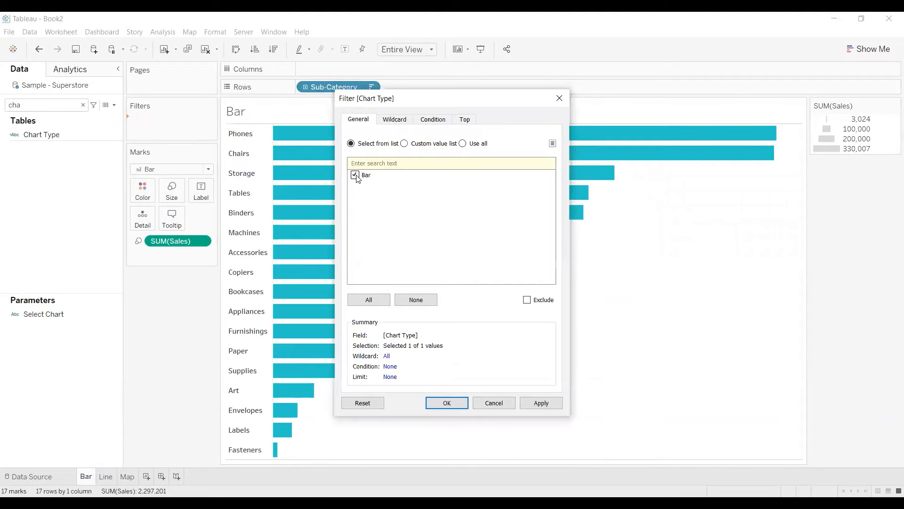
left_click(545, 407)
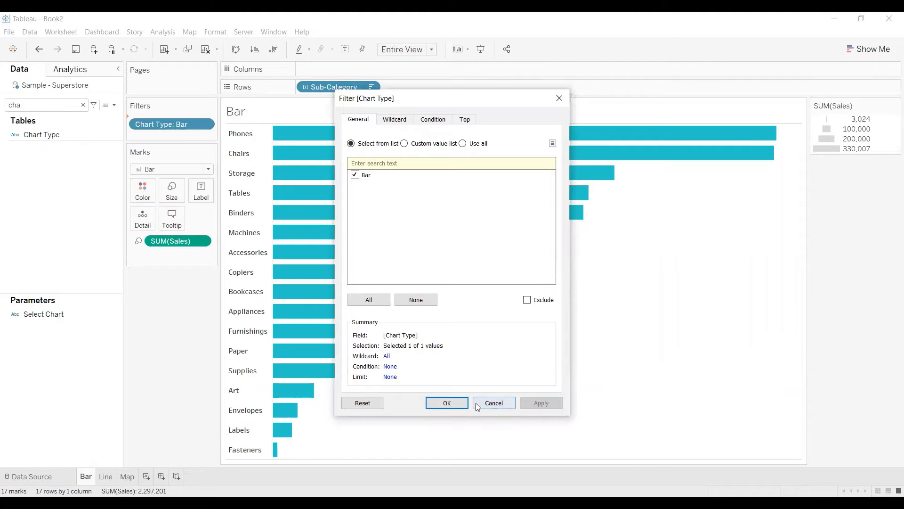
left_click(447, 403)
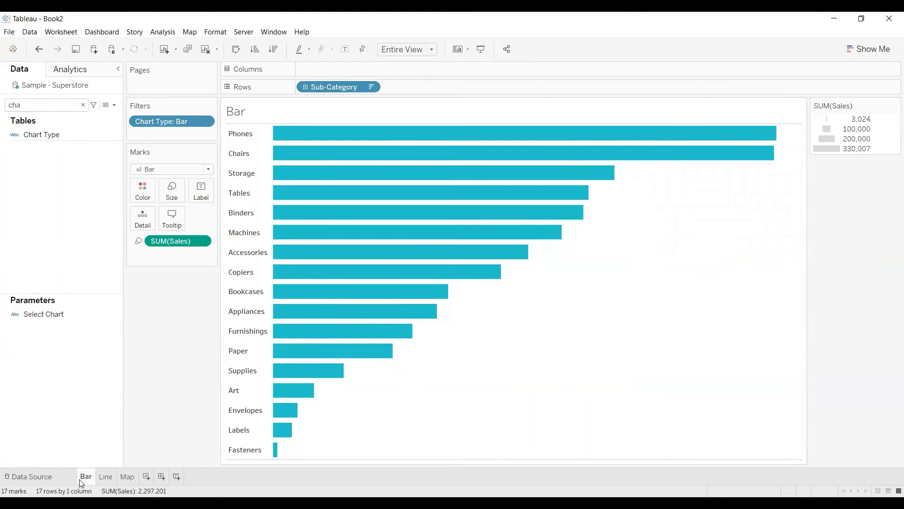
Show the Select Chart parameter control on the Bar sheet.
left_click(39, 314)
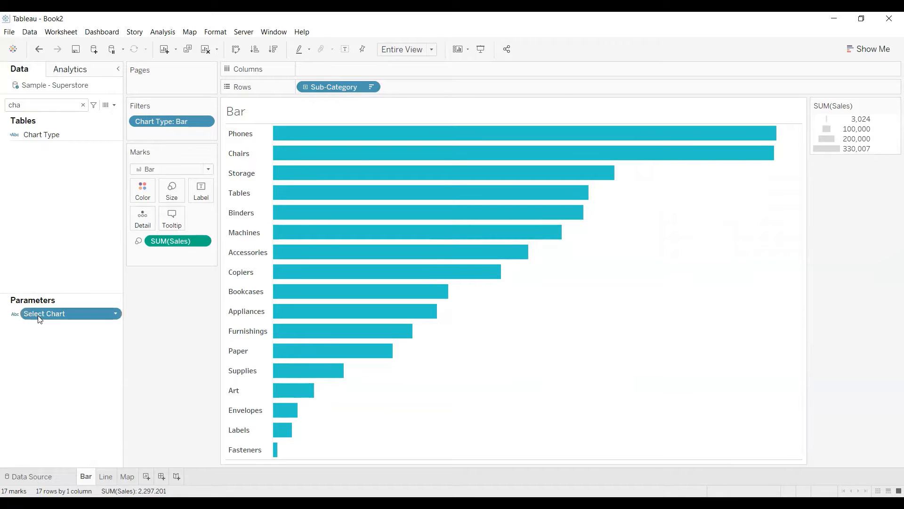
right_click(39, 316)
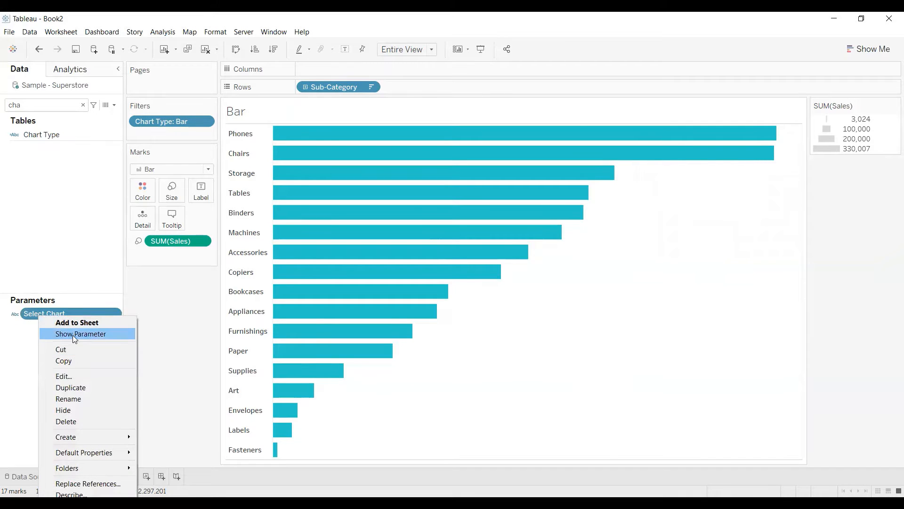
left_click(74, 335)
Test the Bar sheet's filter by switching Select Chart to Line, to Map and back to Bar.
left_click(851, 184)
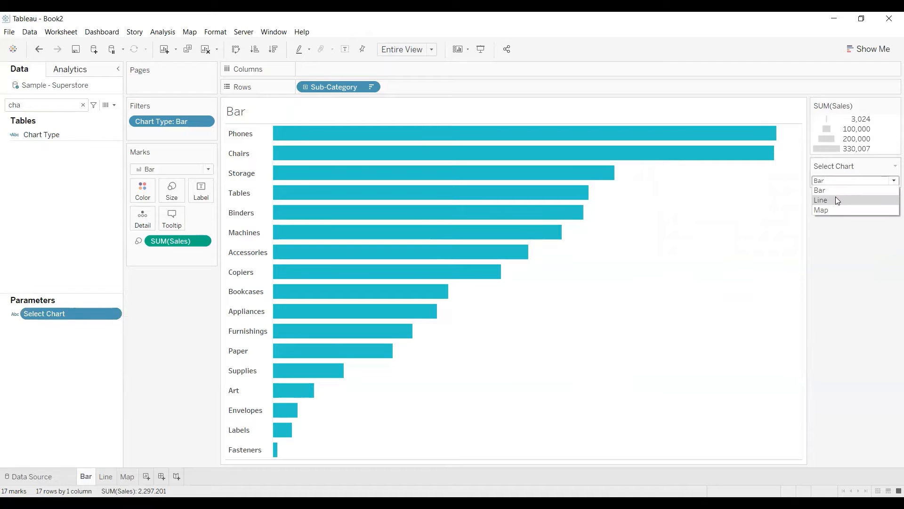
left_click(835, 196)
left_click(837, 152)
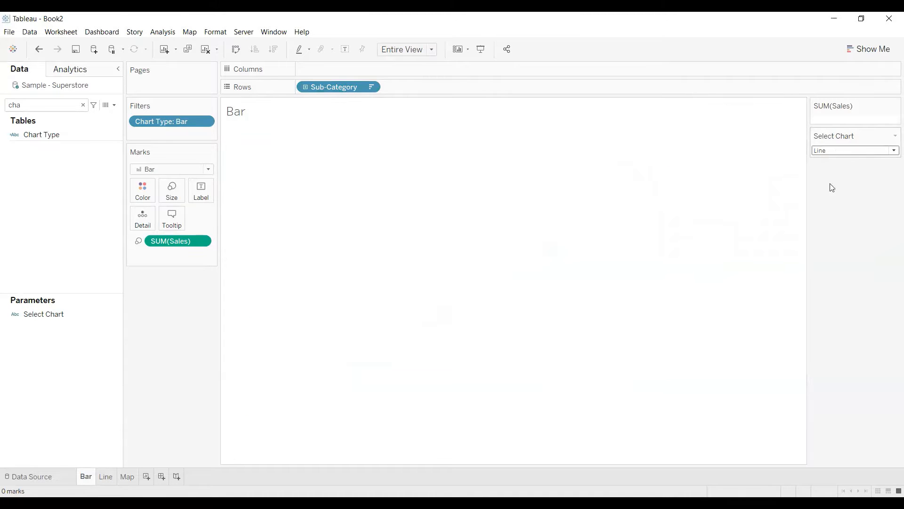
left_click(829, 180)
left_click(841, 151)
left_click(828, 160)
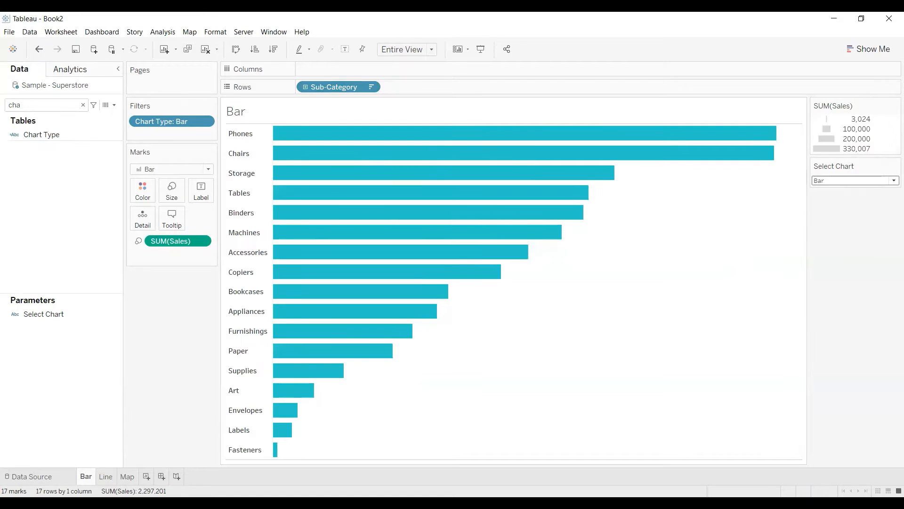
Create a new dashboard and set its fixed size to Generic Desktop (1366 x 768).
left_click(161, 476)
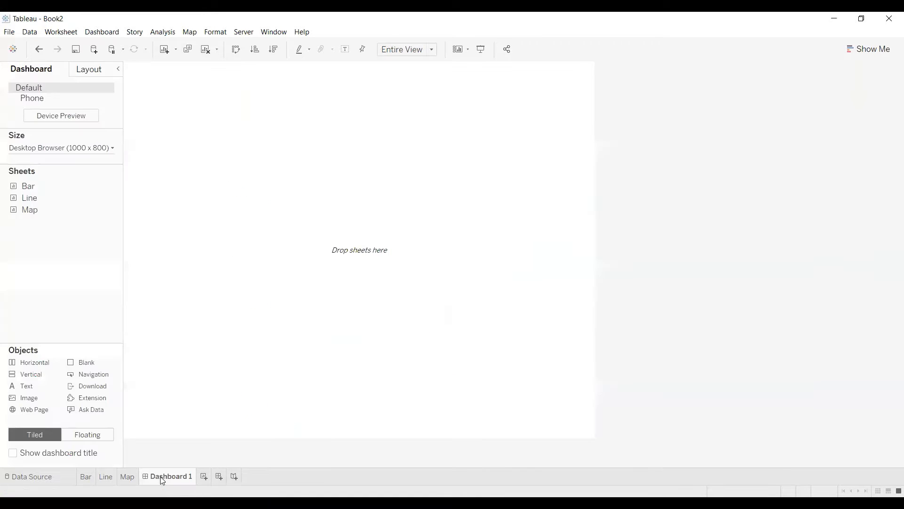
left_click(96, 149)
left_click(70, 184)
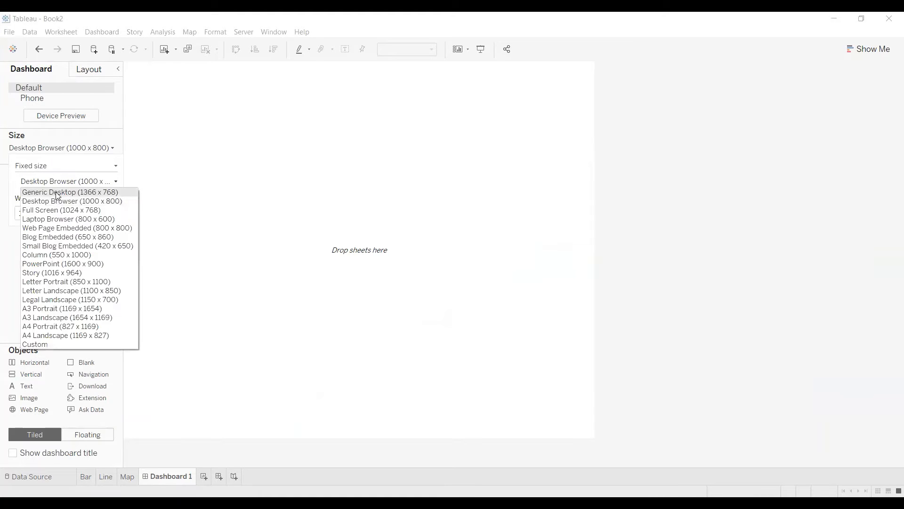
left_click(57, 193)
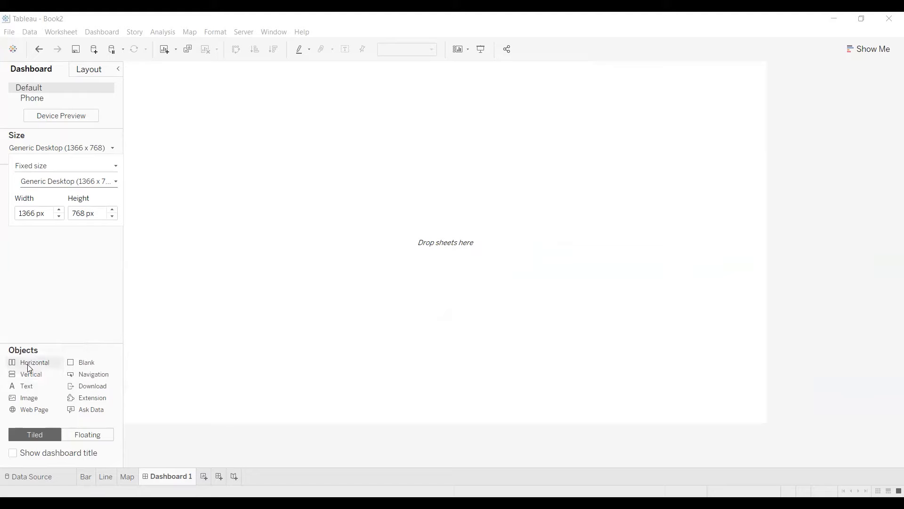
Place the Bar, Line and Map sheets side by side in a horizontal container and remove the Sales size legend.
left_click_drag(27, 364, 403, 126)
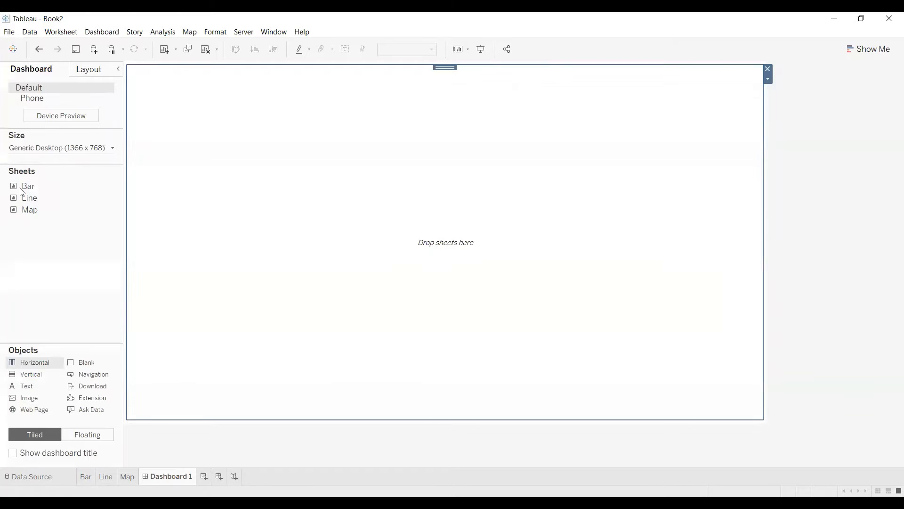
left_click_drag(24, 187, 151, 178)
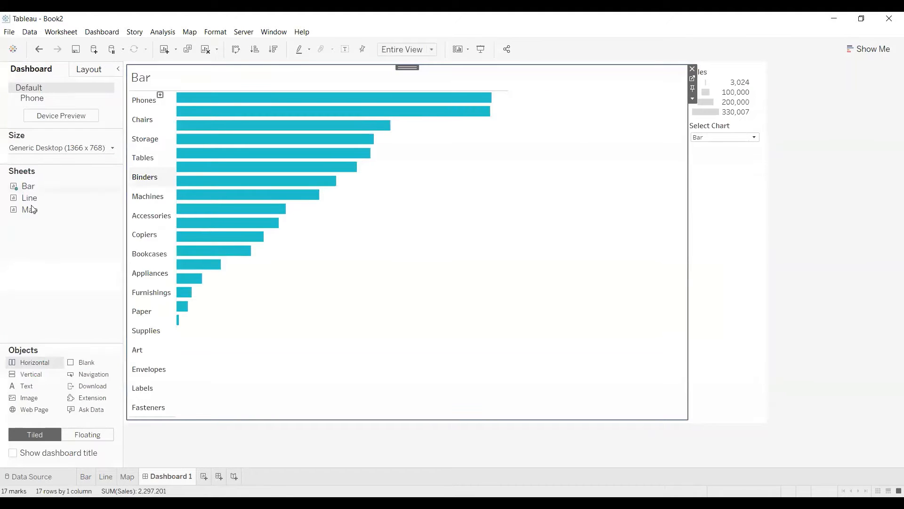
left_click_drag(34, 201, 524, 208)
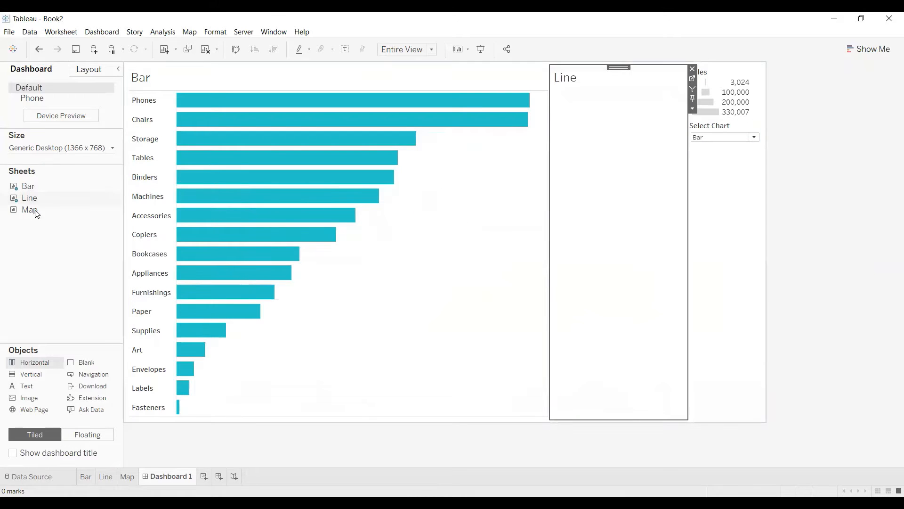
left_click_drag(34, 210, 651, 210)
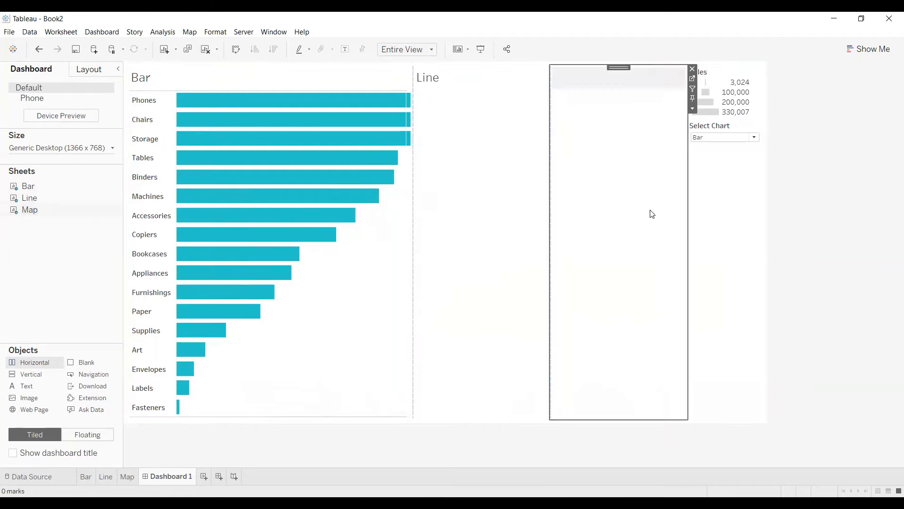
left_click(747, 83)
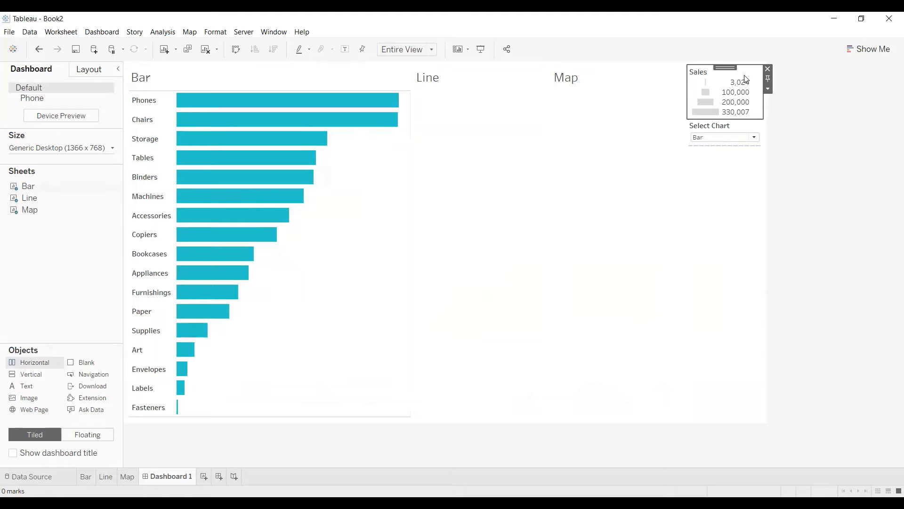
left_click(768, 71)
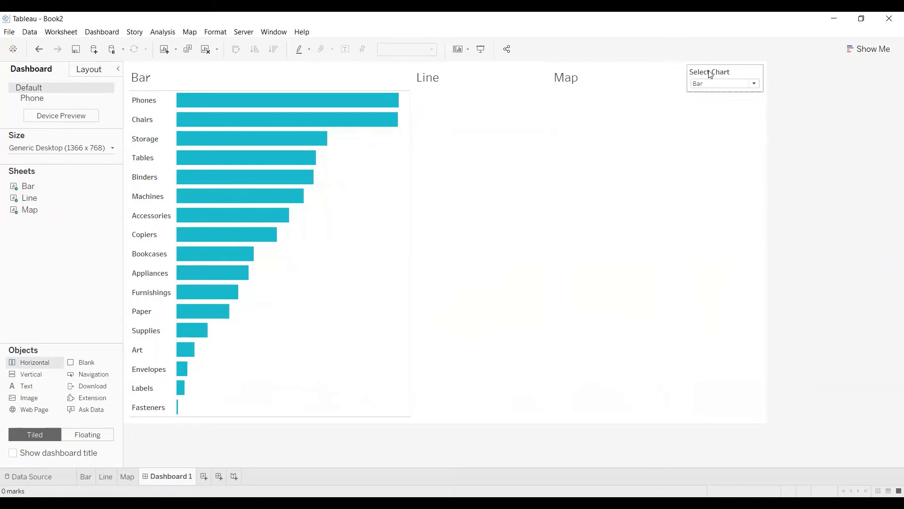
Set Select Chart to Line and hide the titles of the Bar and Map sheets on the dashboard.
left_click(756, 84)
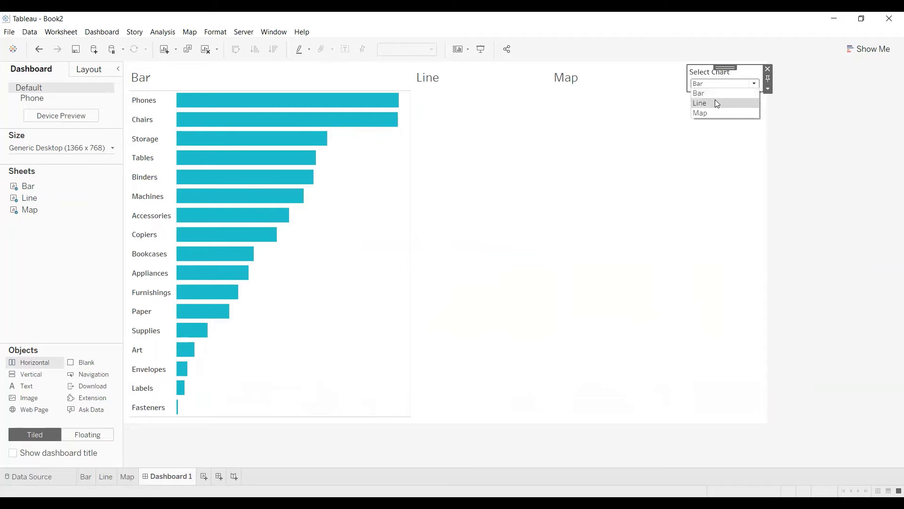
left_click(717, 103)
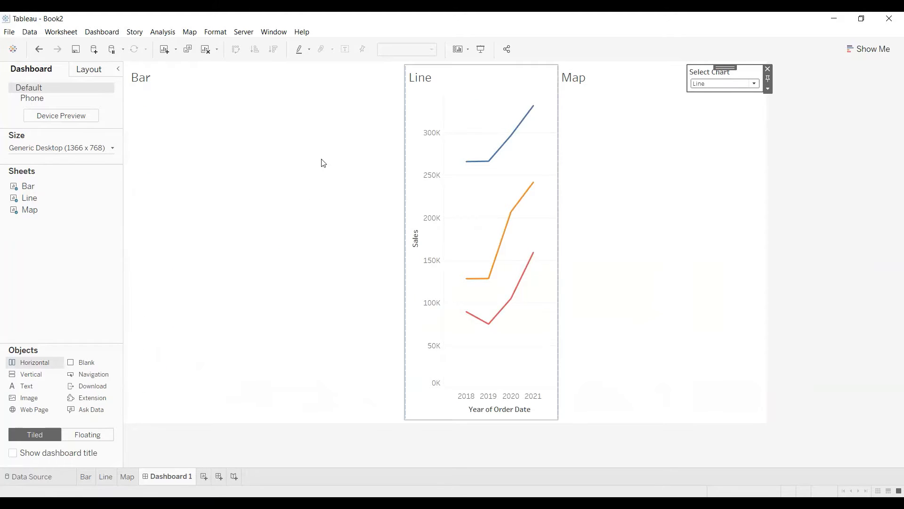
left_click(209, 78)
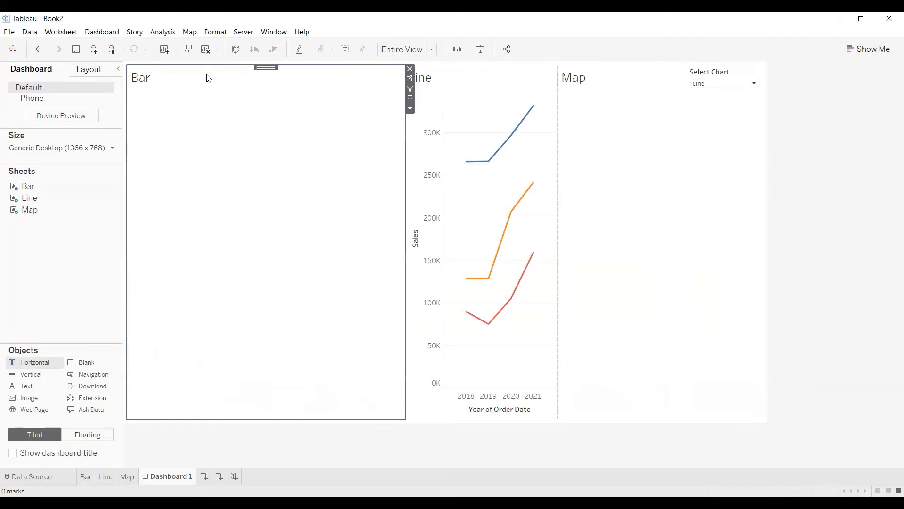
right_click(209, 78)
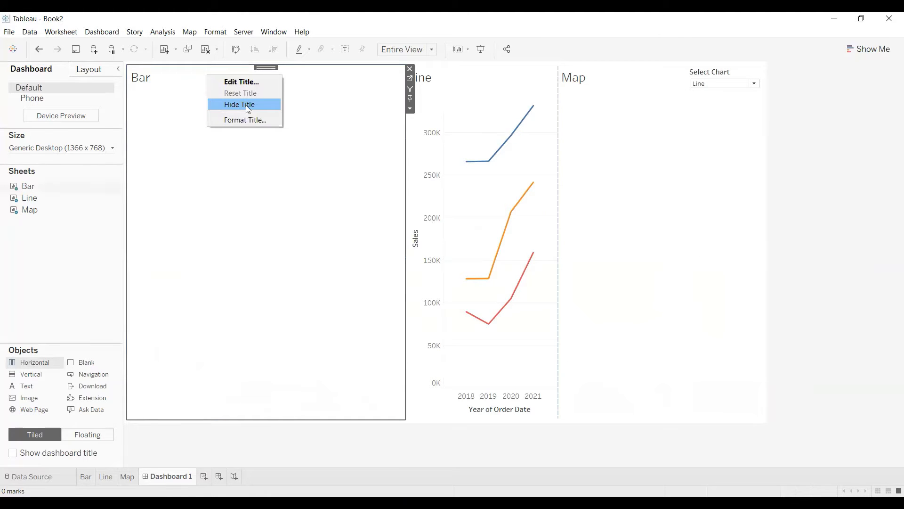
left_click(248, 104)
left_click(589, 87)
right_click(589, 84)
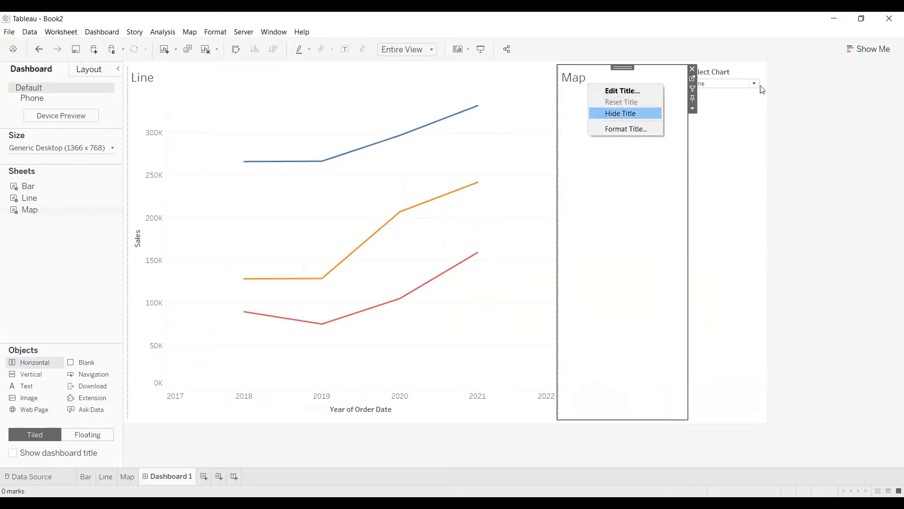
Make the Select Chart parameter control a floating item on the dashboard.
left_click(742, 71)
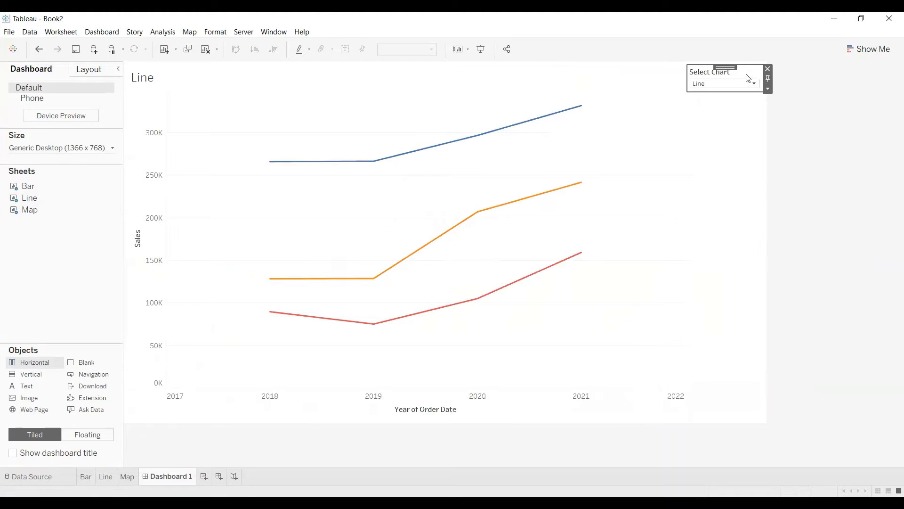
left_click(769, 89)
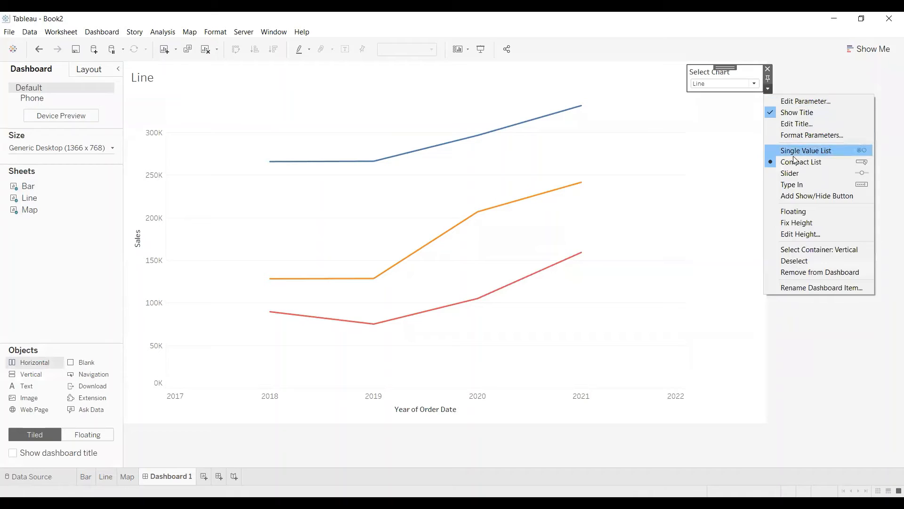
left_click(798, 211)
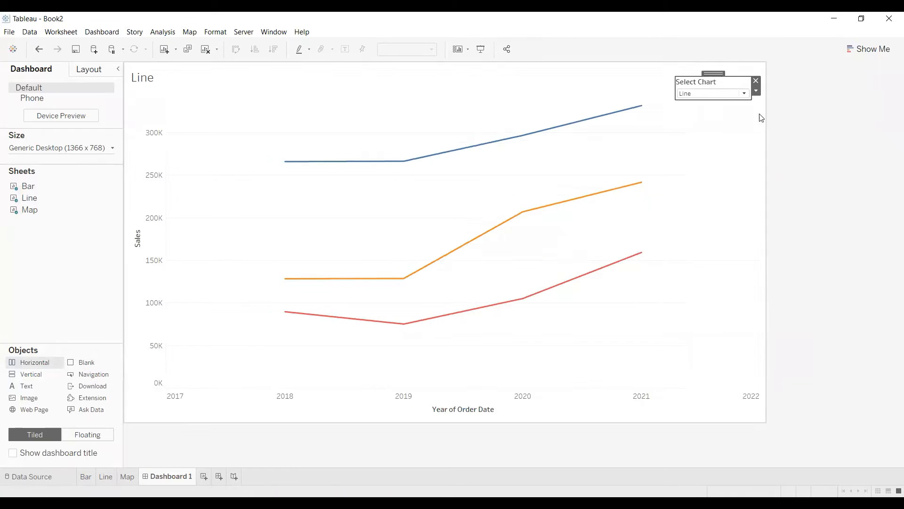
Set Select Chart to Bar and hide the Line sheet's title on the dashboard.
left_click(746, 94)
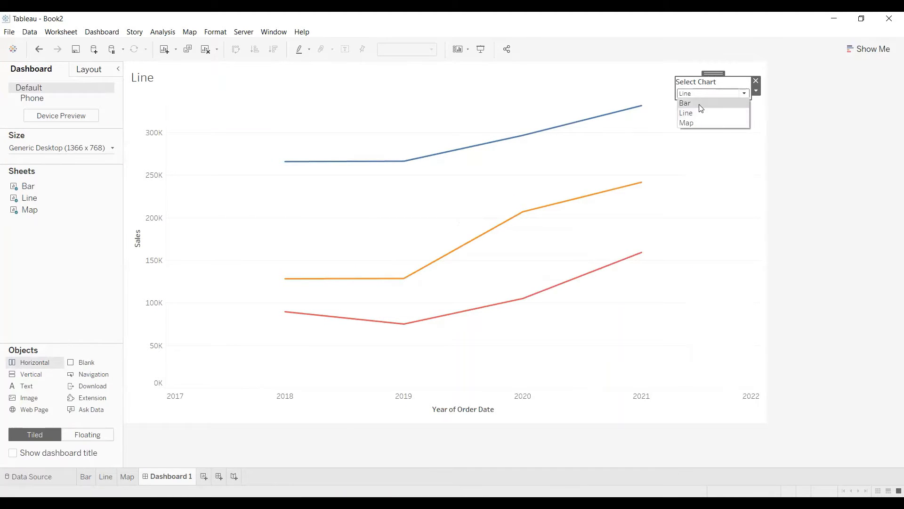
left_click(701, 101)
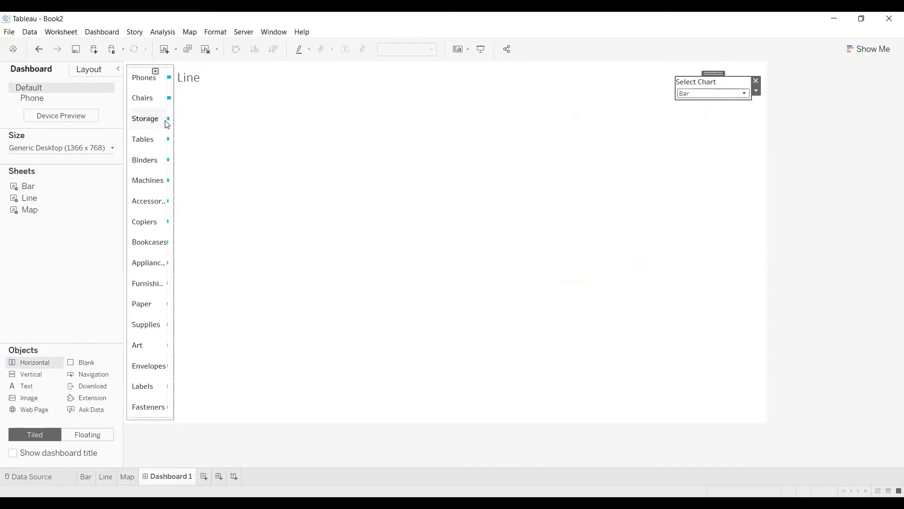
right_click(223, 80)
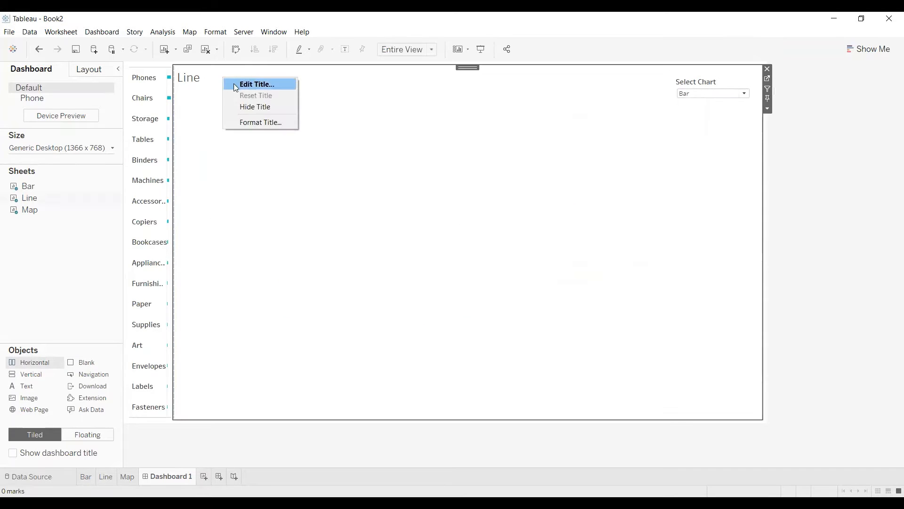
left_click(256, 107)
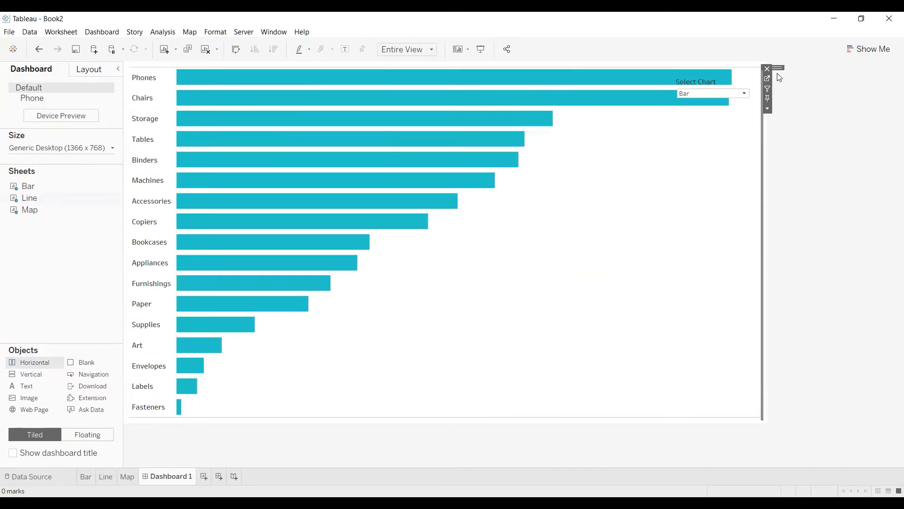
Switch the dashboard's Select Chart parameter to Line and finally to Map to test the chart swapping.
left_click(745, 94)
left_click(710, 114)
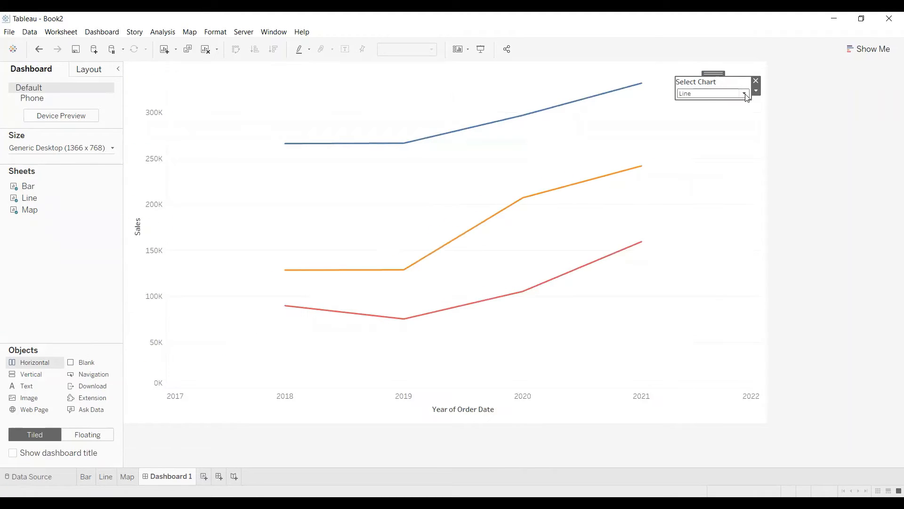
left_click(746, 94)
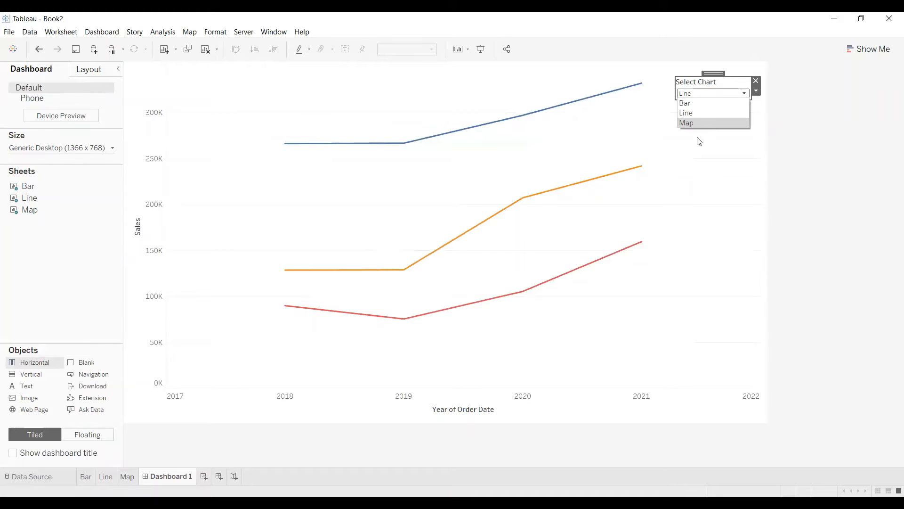
left_click(702, 123)
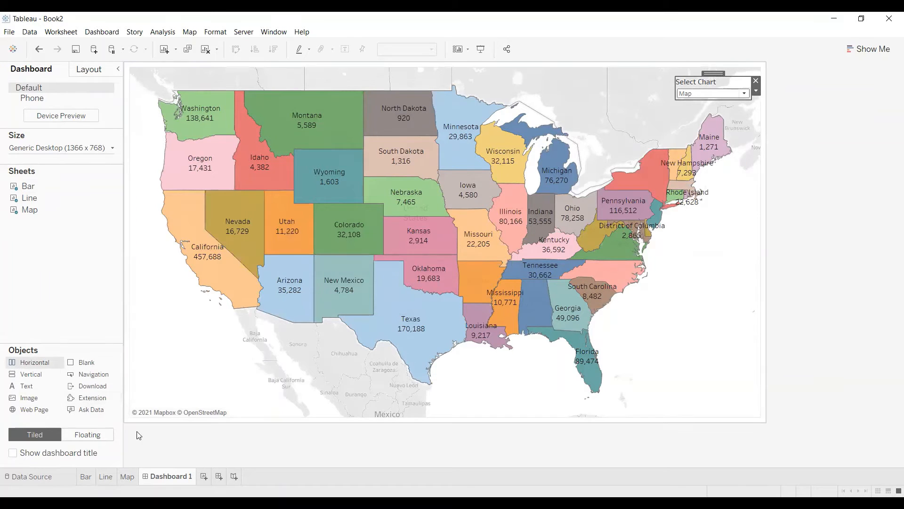
Create a new worksheet with three Min(1) measures on Columns and set the mark type of all to Shape.
left_click(205, 477)
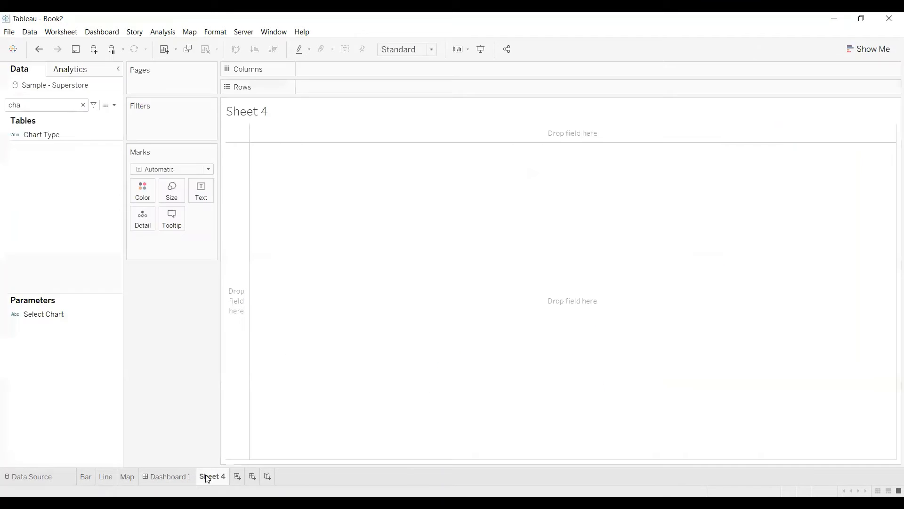
double_click(344, 68)
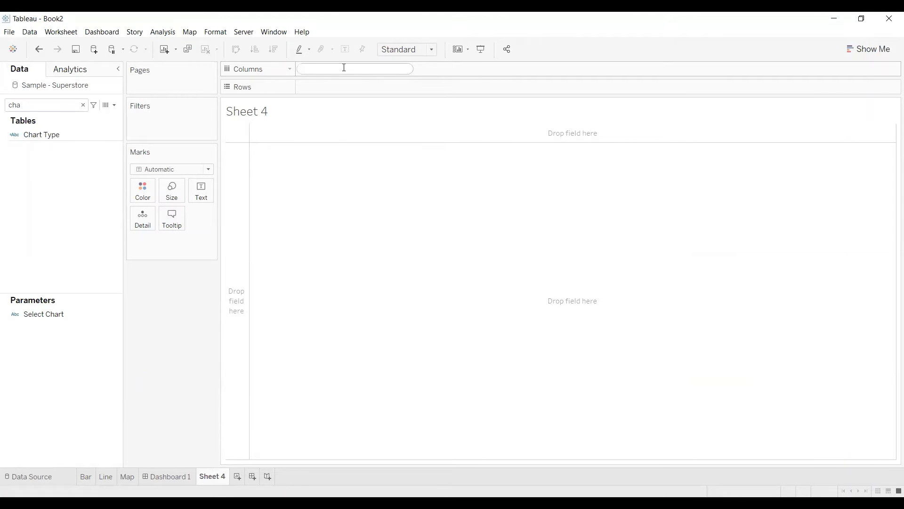
type("Min(1)")
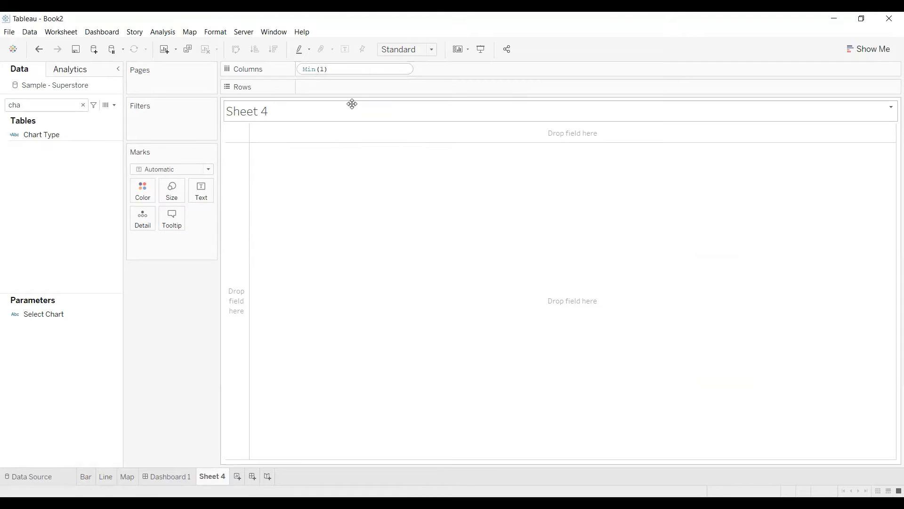
key("Return")
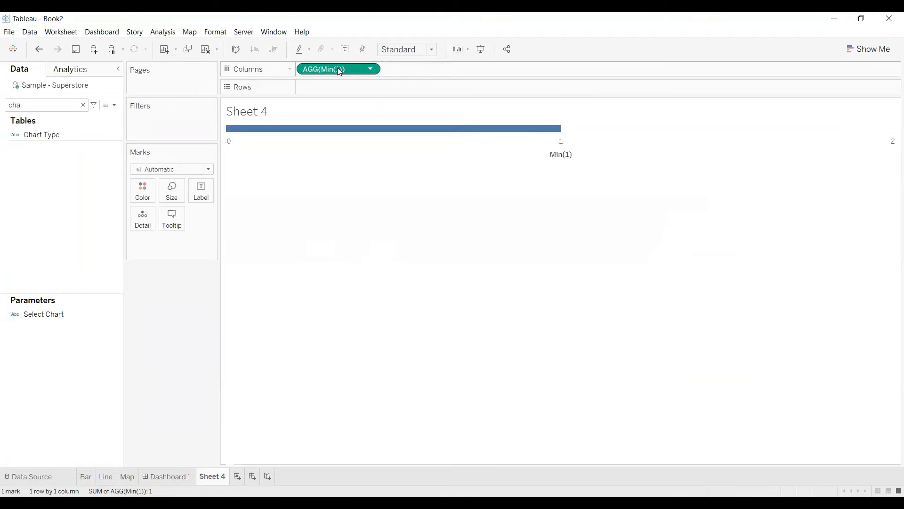
left_click_drag(424, 68, 423, 69)
left_click_drag(515, 74, 518, 76)
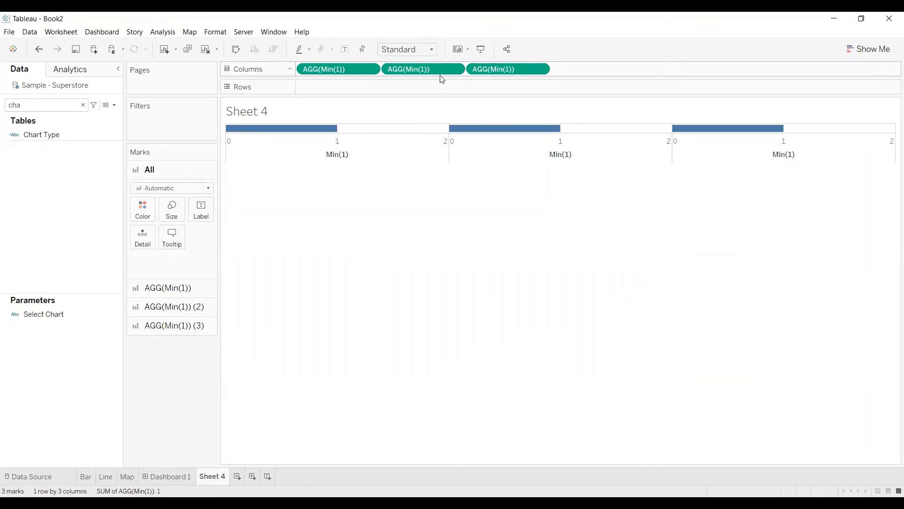
left_click(211, 193)
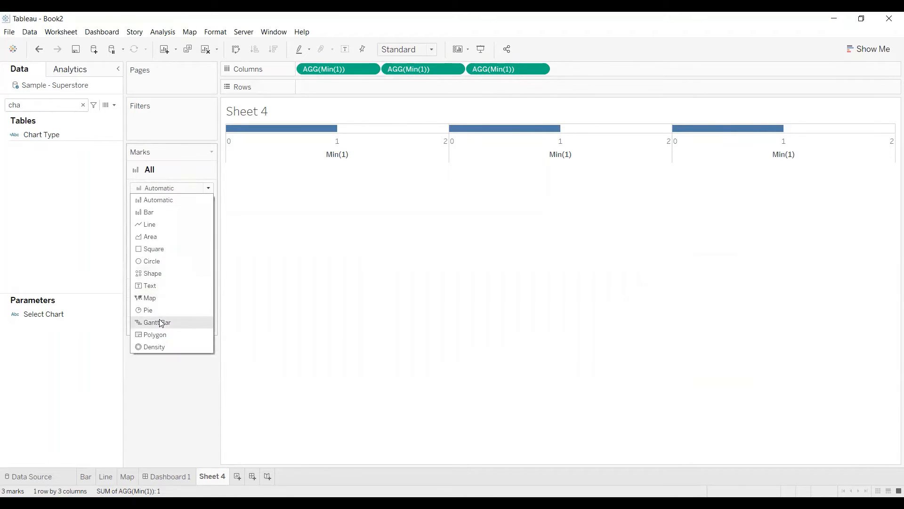
left_click(155, 278)
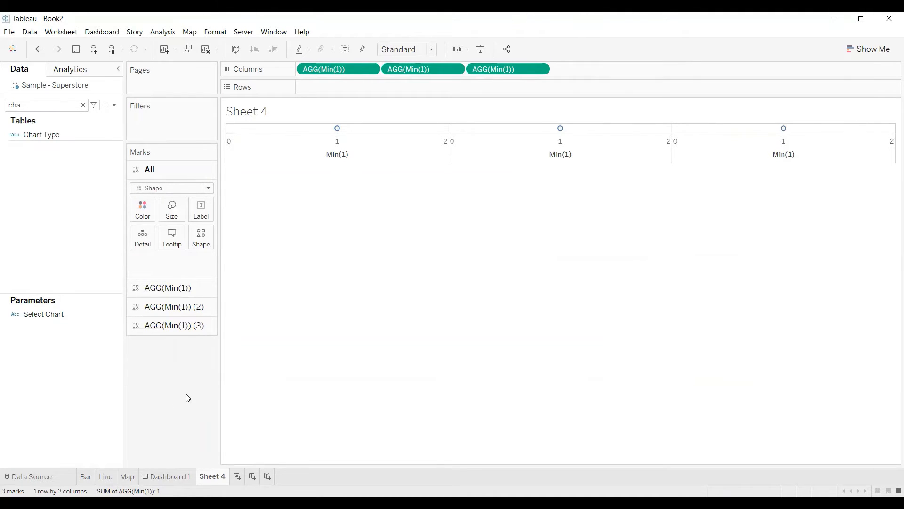
Create a calculated field named Bar with the formula "Bar".
left_click(114, 106)
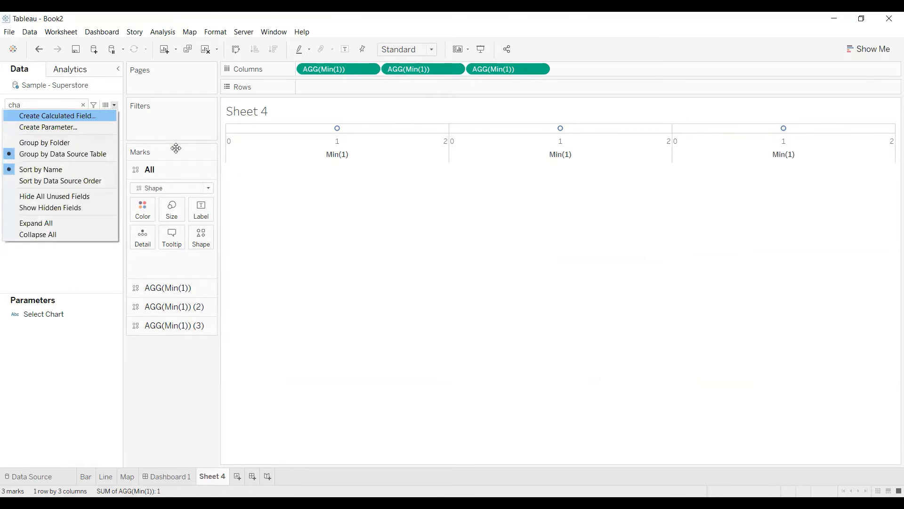
left_click(100, 118)
type("Bar")
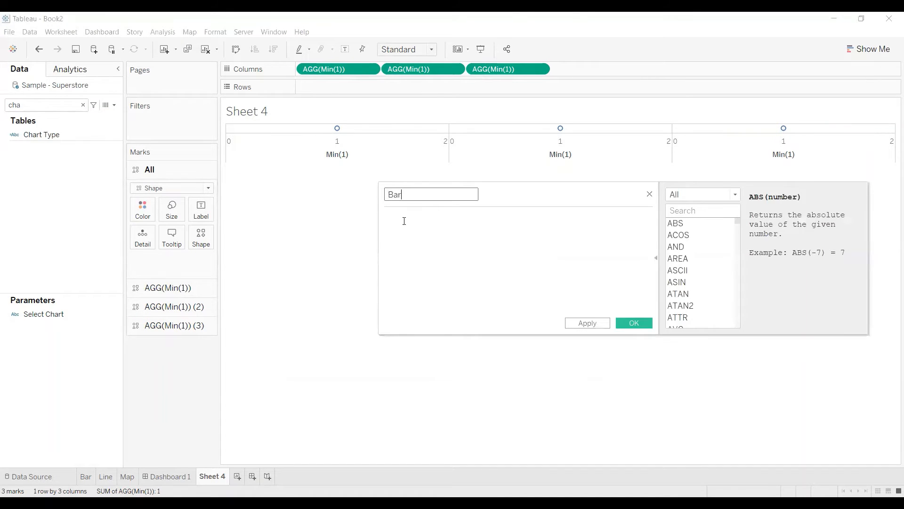
left_click(427, 221)
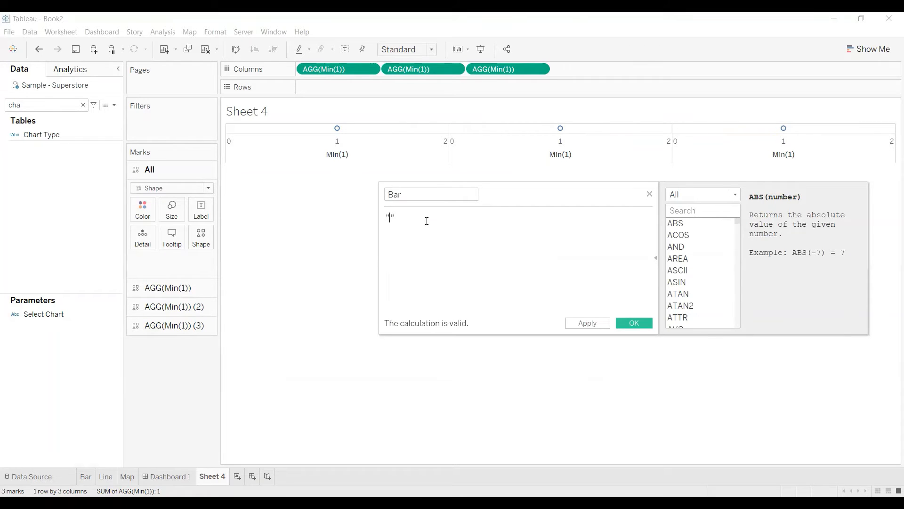
type("\"Bar")
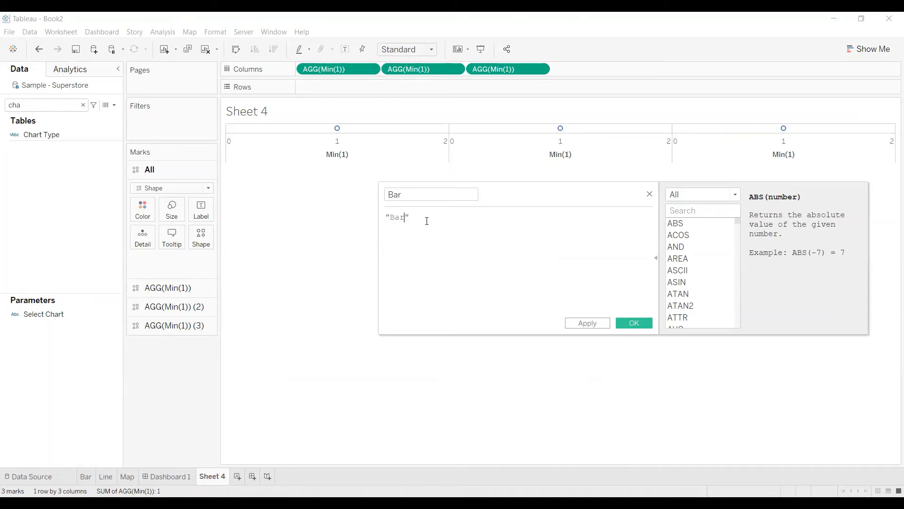
left_click(573, 321)
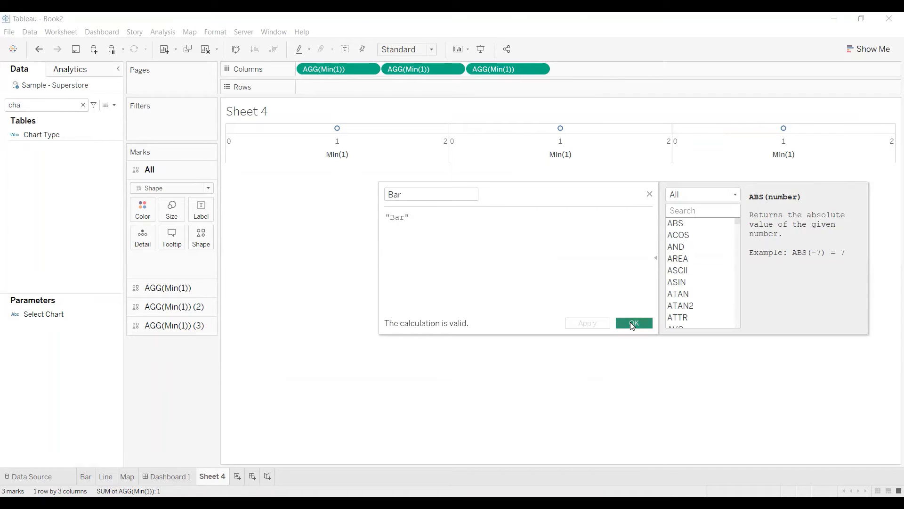
Create a calculated field named Line with the formula "Line".
left_click(114, 105)
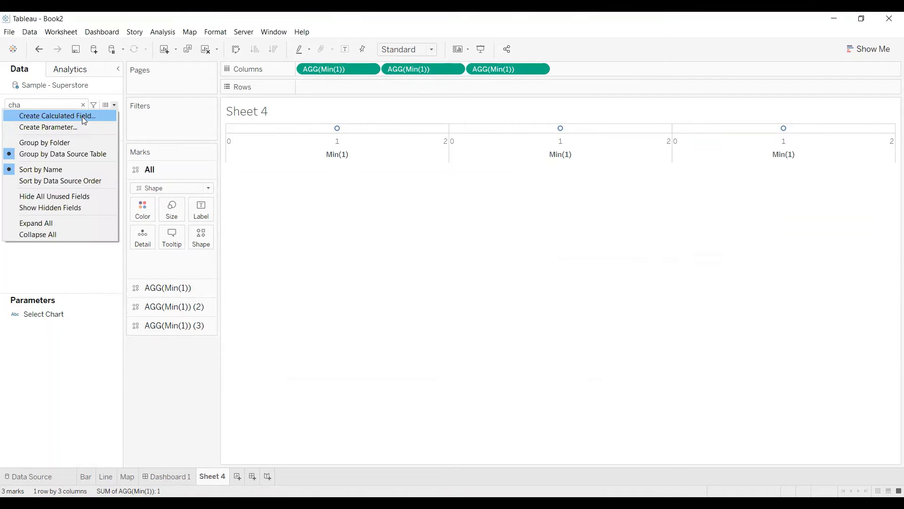
key("Return")
type("Line")
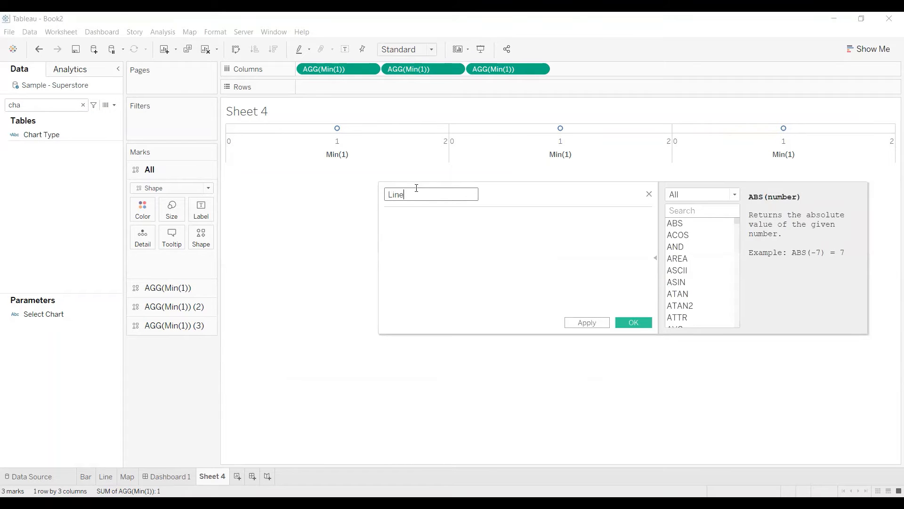
left_click(423, 219)
type("Line\"")
left_click(580, 323)
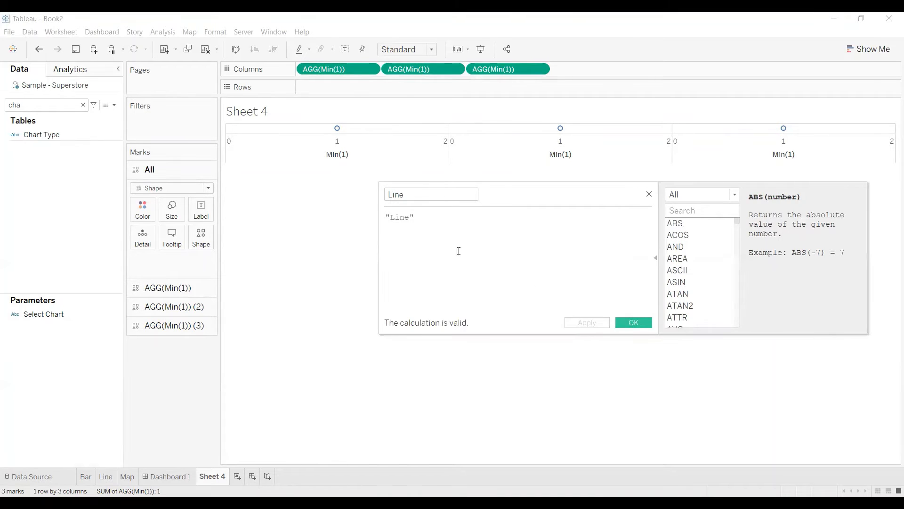
left_click(635, 324)
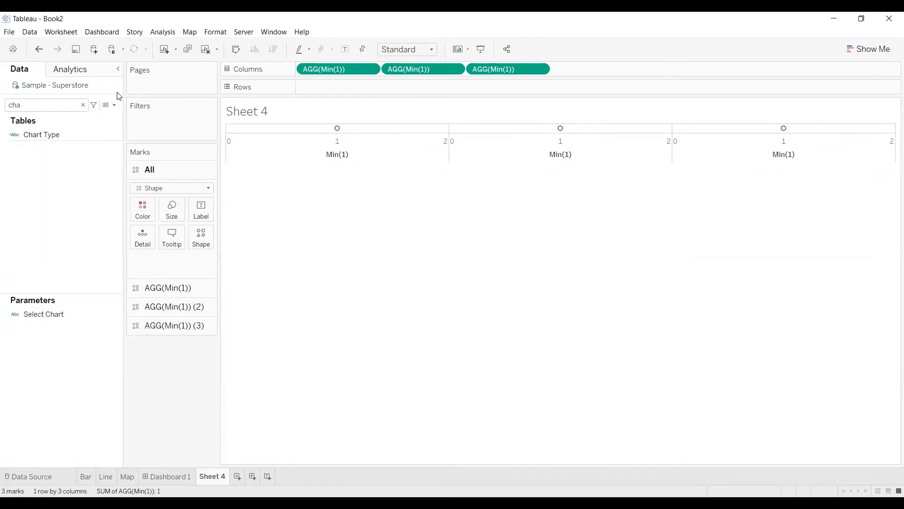
Create a calculated field named Map with the formula "Map".
left_click(114, 105)
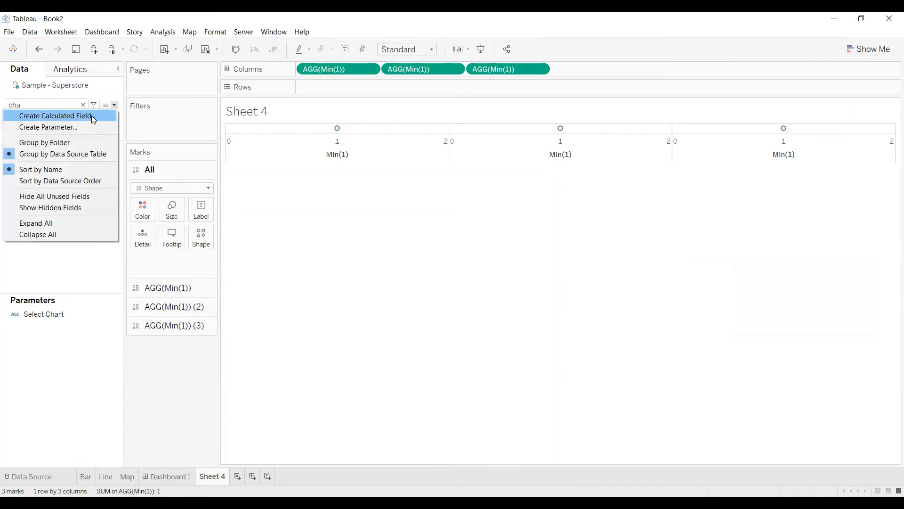
left_click(91, 115)
type("Map")
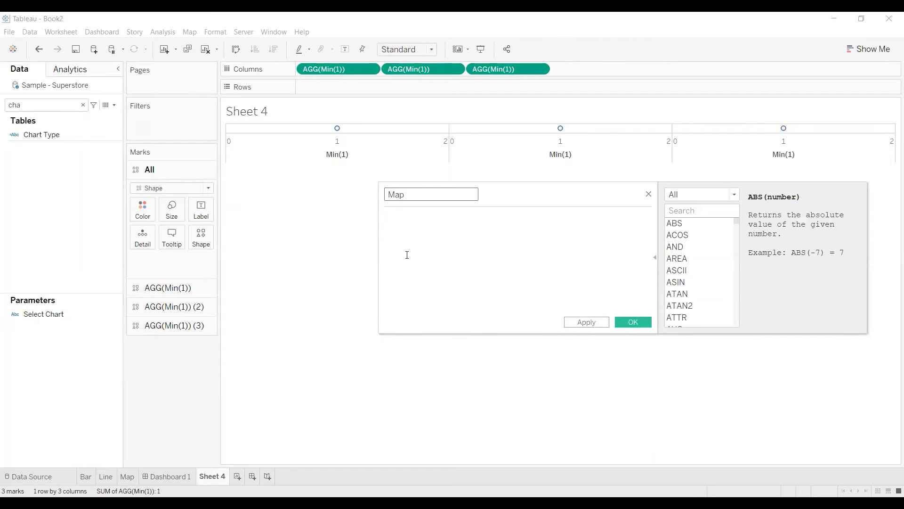
left_click(410, 225)
type("\"Map")
left_click(586, 322)
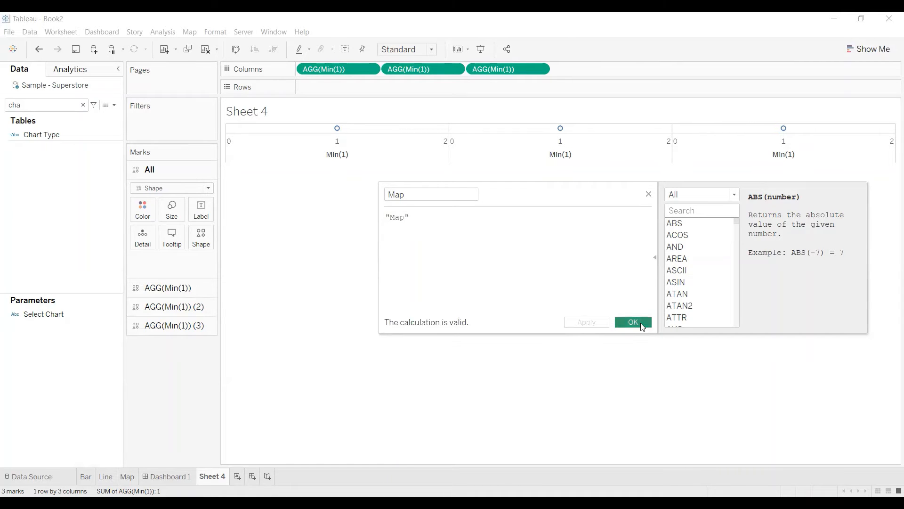
left_click(643, 326)
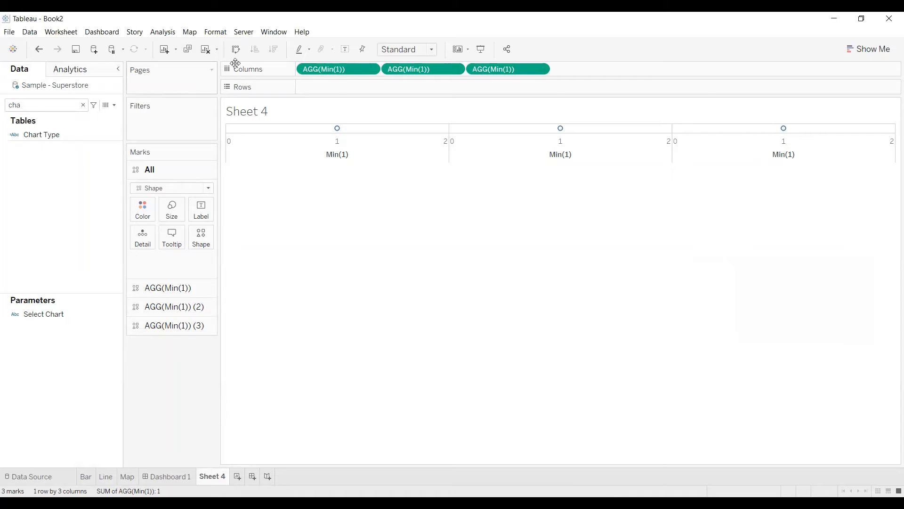
Clear the field search and group the data fields by folder.
left_click(83, 105)
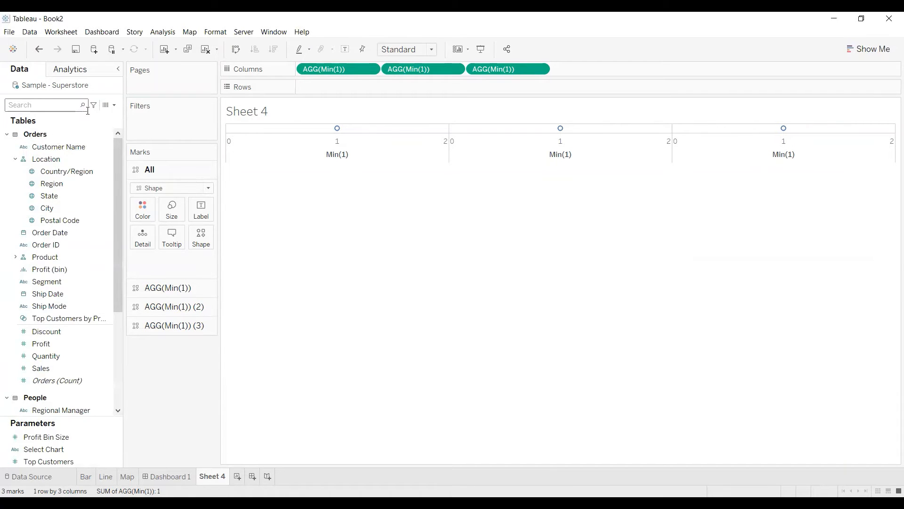
left_click(109, 105)
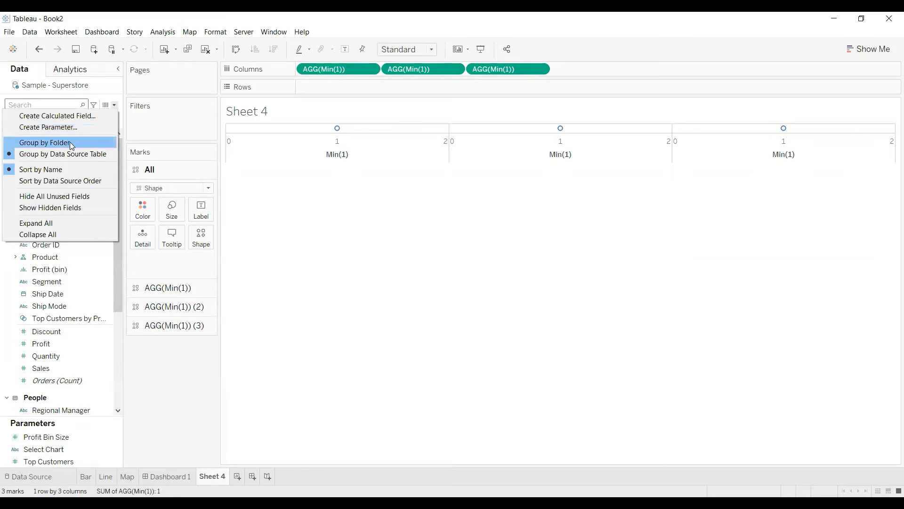
left_click(68, 143)
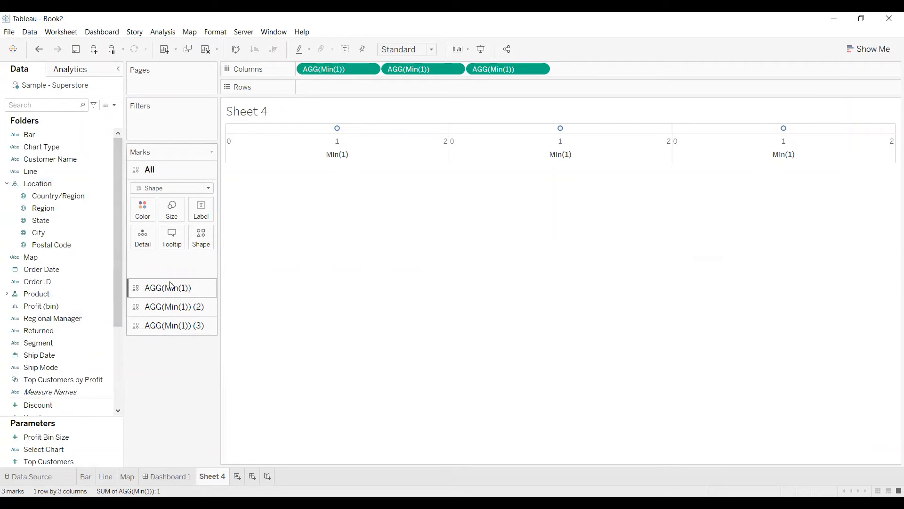
Assign the Bar field to Shape for the first Min(1) measure's marks.
left_click(186, 288)
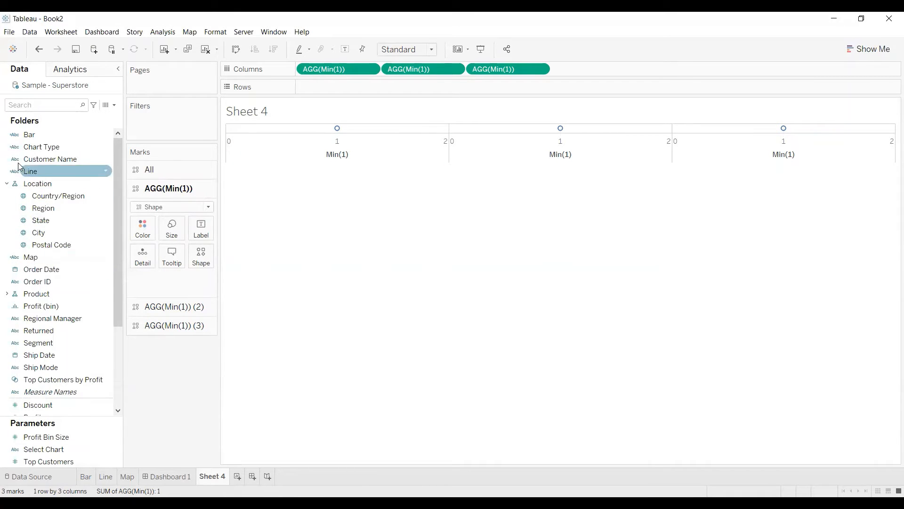
left_click(27, 136)
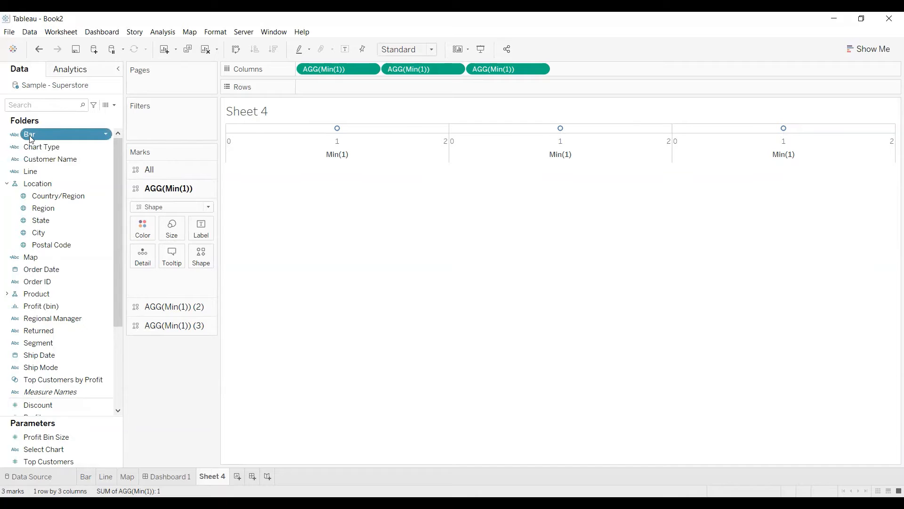
left_click_drag(31, 138, 198, 258)
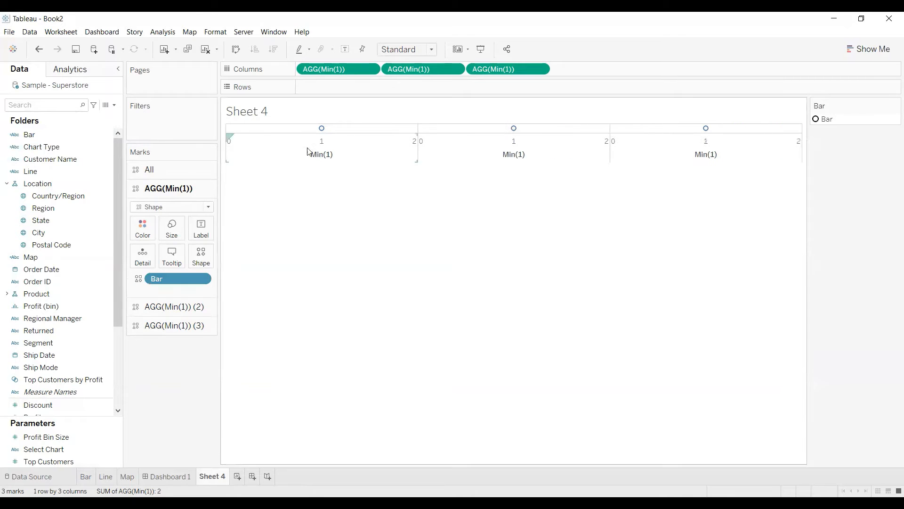
Assign the fourth icon of the Bars shape palette to the Bar item.
left_click(205, 257)
left_click(493, 181)
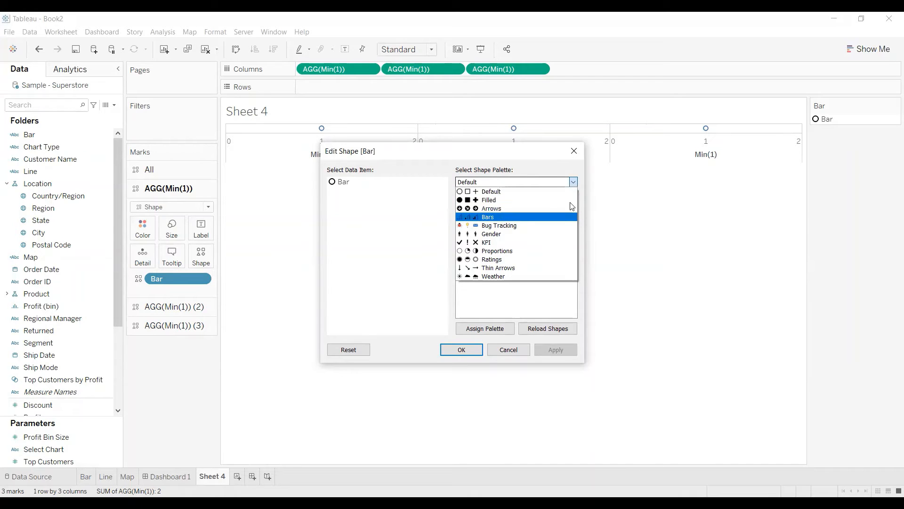
left_click(503, 217)
left_click(346, 183)
left_click(531, 204)
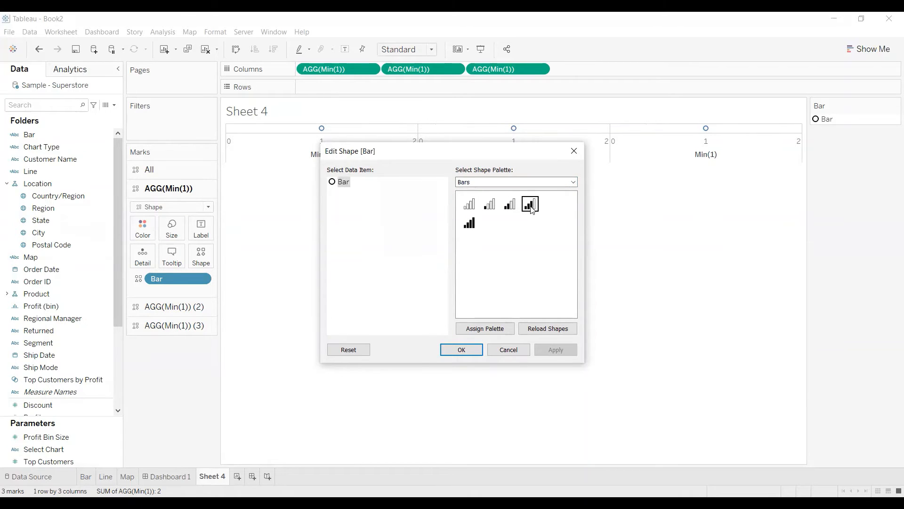
left_click(555, 354)
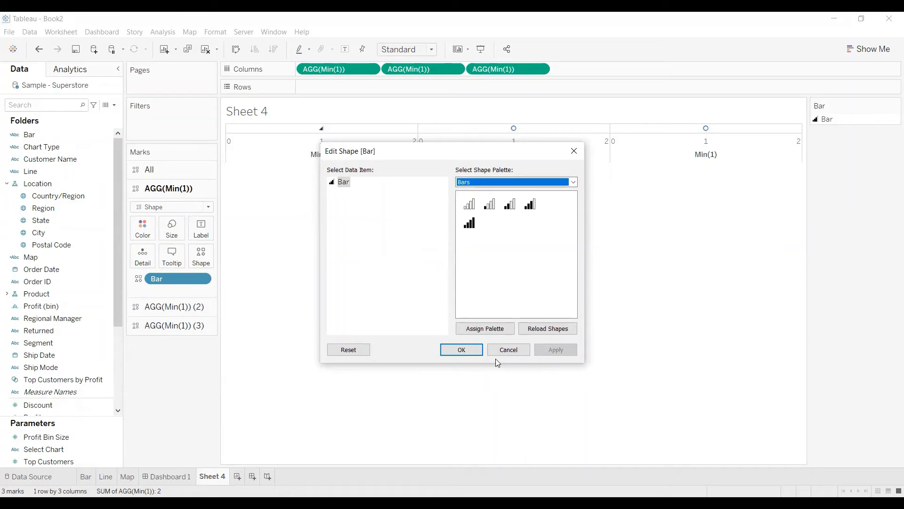
left_click(472, 349)
mouse_move(323, 133)
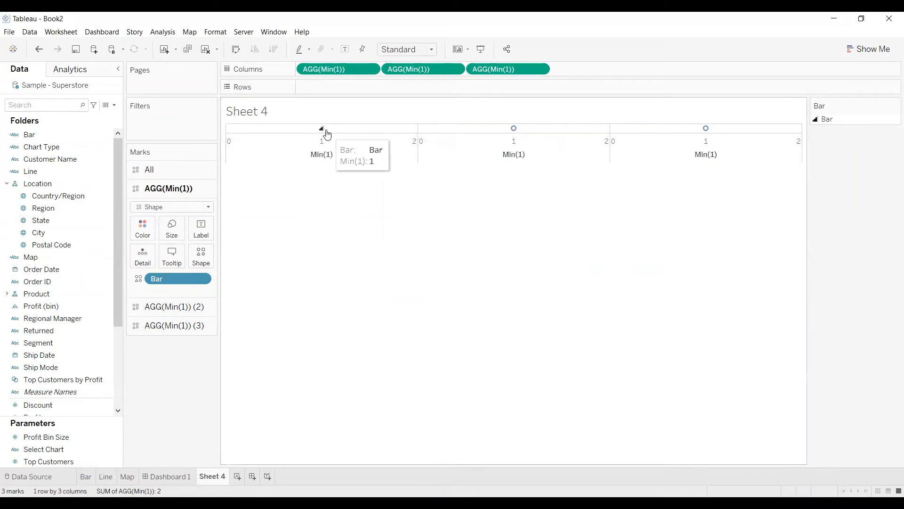
Assign the Line field to Shape for the second Min(1) measure's marks.
left_click(170, 307)
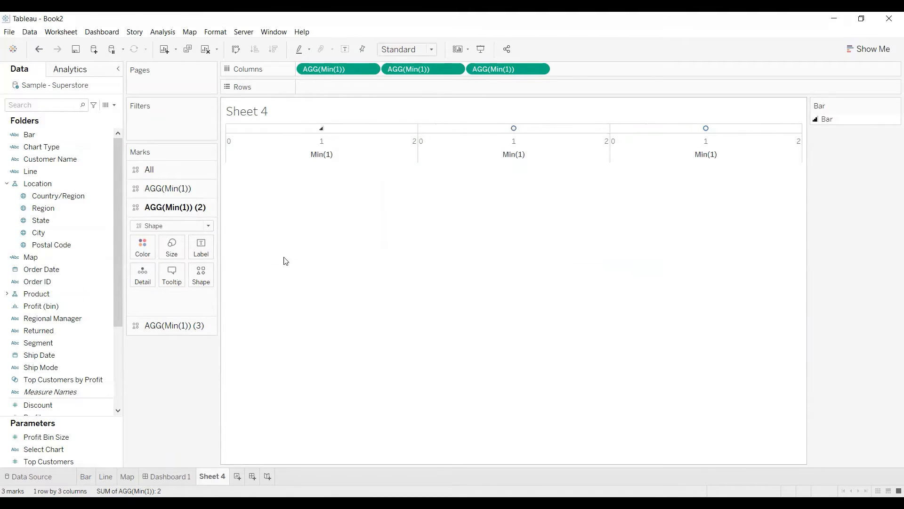
left_click(37, 175)
left_click_drag(188, 257, 206, 276)
Assign the up-right arrow of the Thin Arrows shape palette to the Line item.
left_click(208, 279)
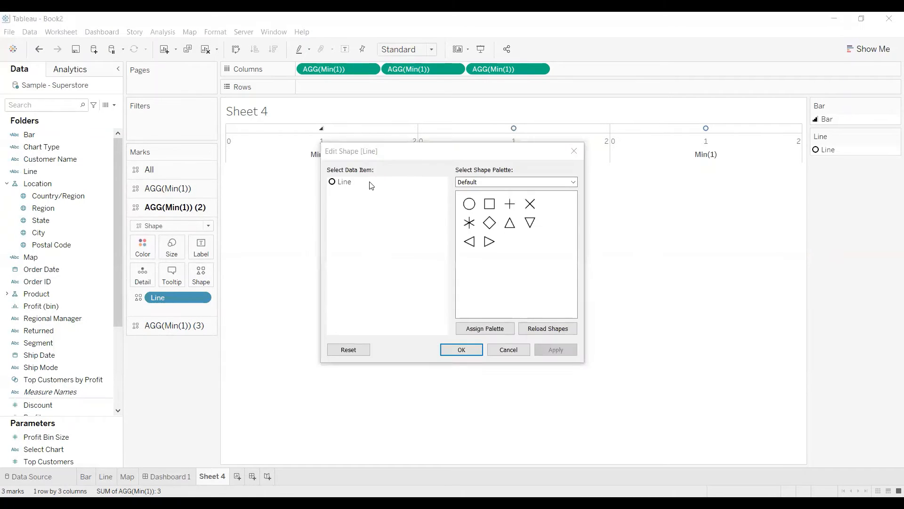
left_click(344, 182)
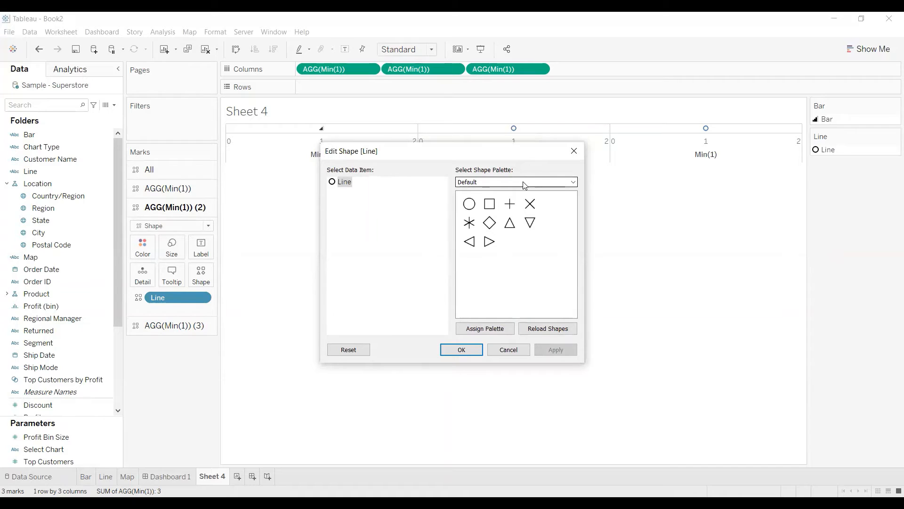
left_click(524, 184)
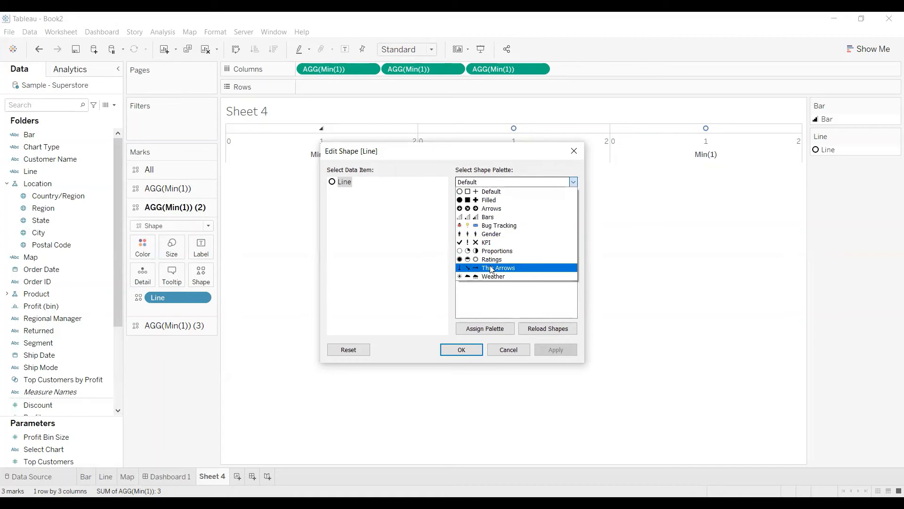
left_click(491, 268)
left_click(530, 204)
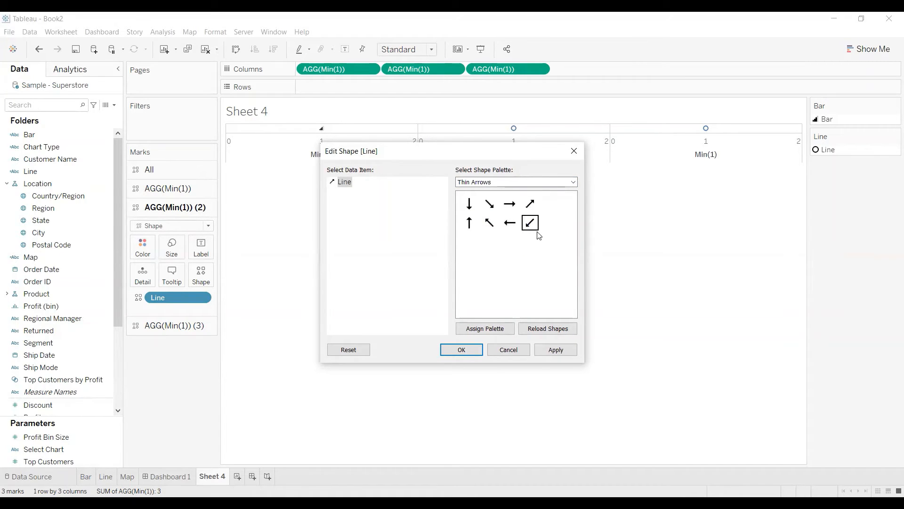
left_click(549, 354)
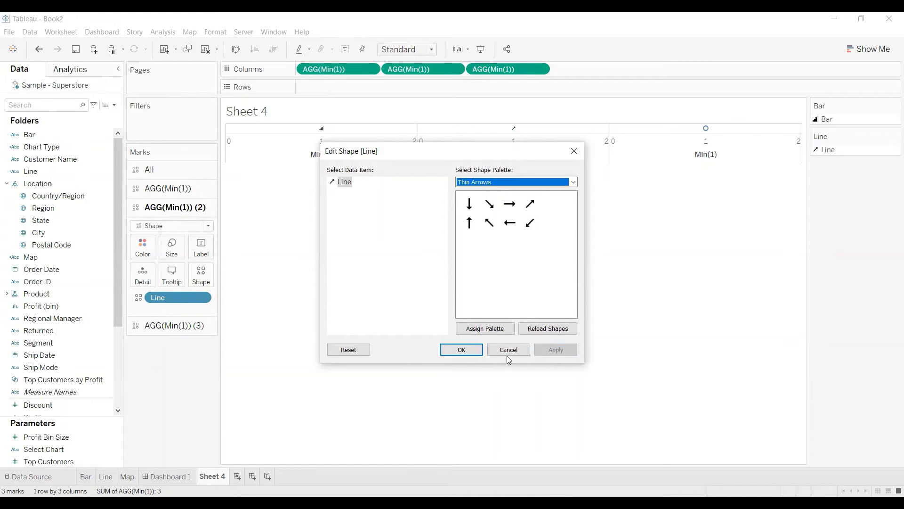
left_click(462, 350)
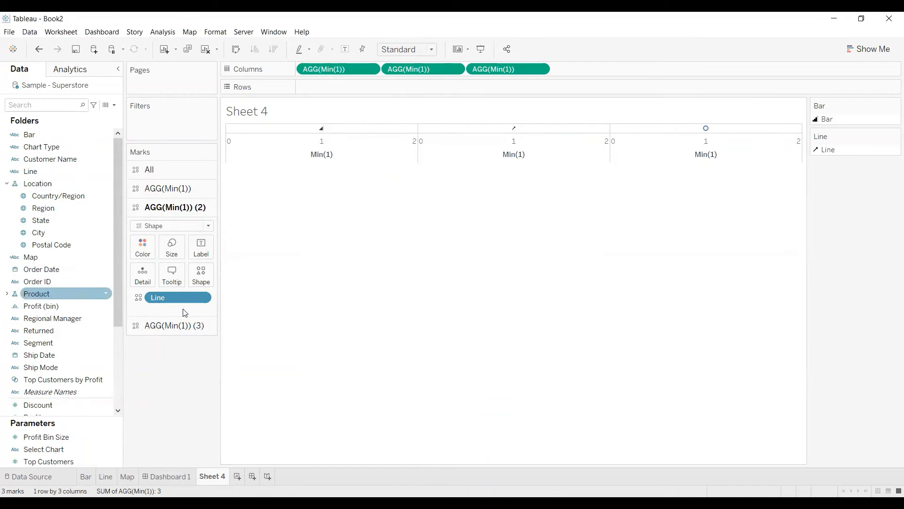
Assign the Map field to Shape for the third Min(1) measure's marks, using the black sun from the Weather palette.
left_click(174, 325)
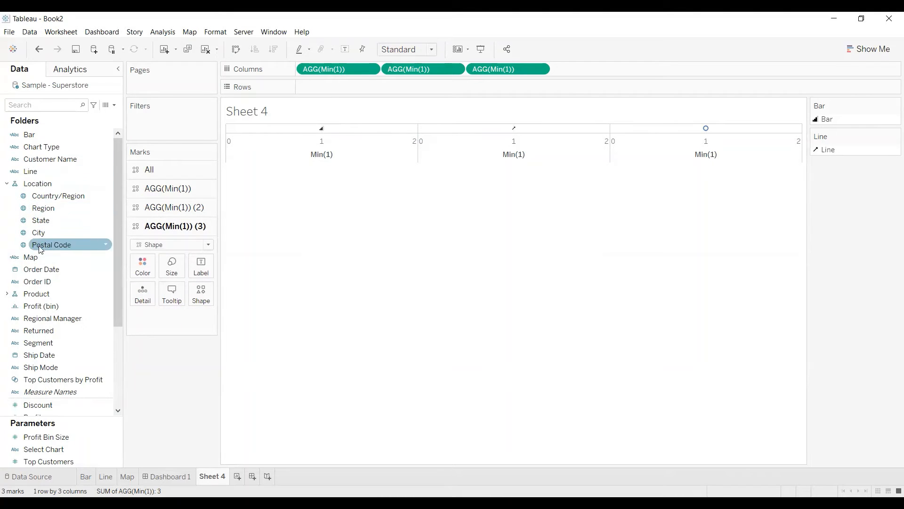
left_click_drag(30, 257, 200, 301)
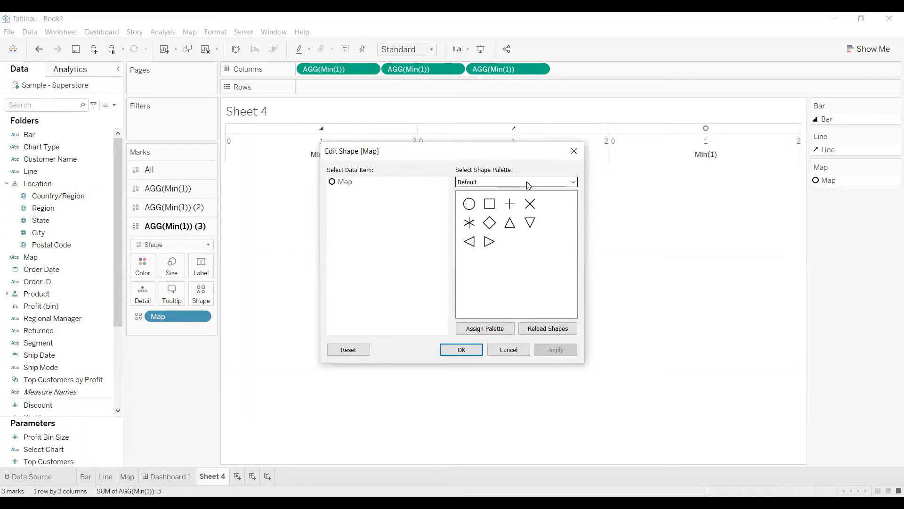
left_click(528, 183)
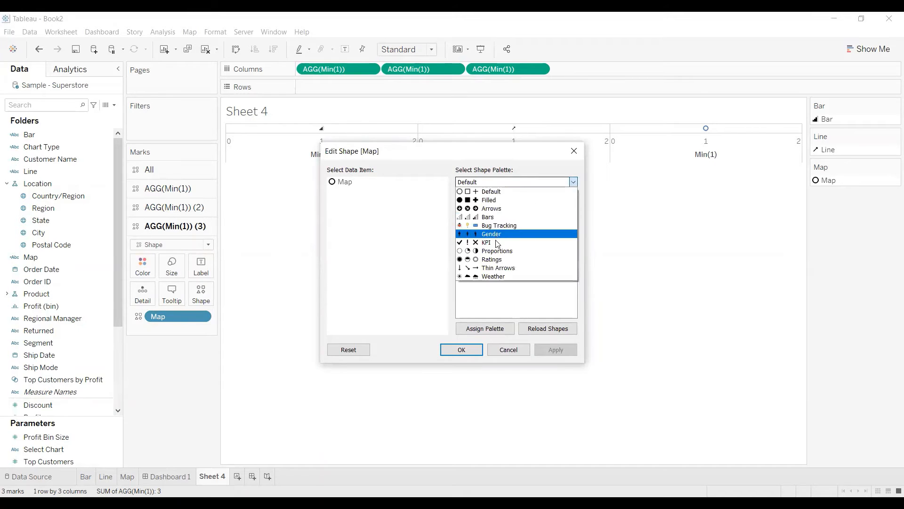
left_click(505, 278)
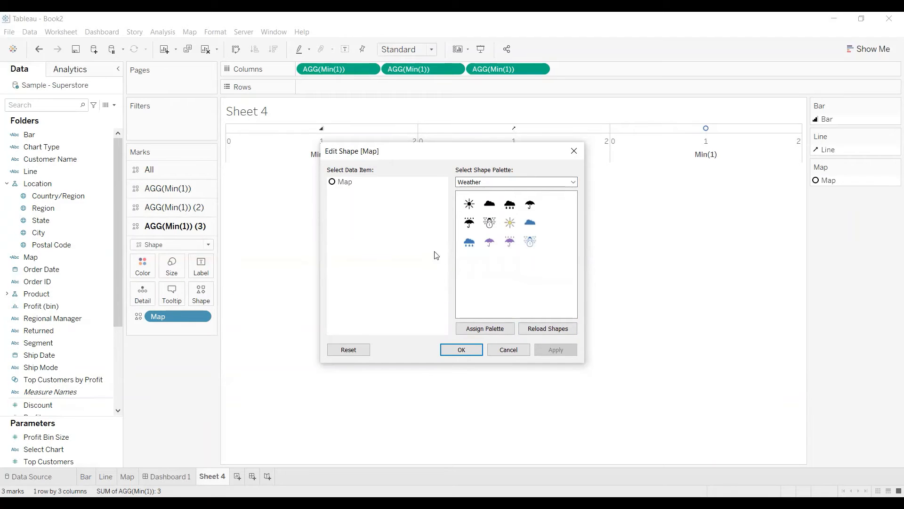
left_click(337, 183)
left_click(488, 239)
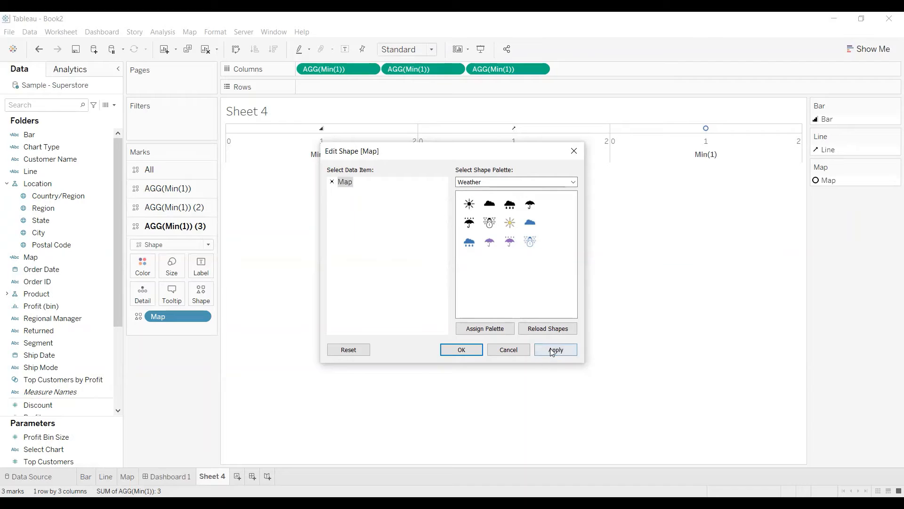
left_click(549, 352)
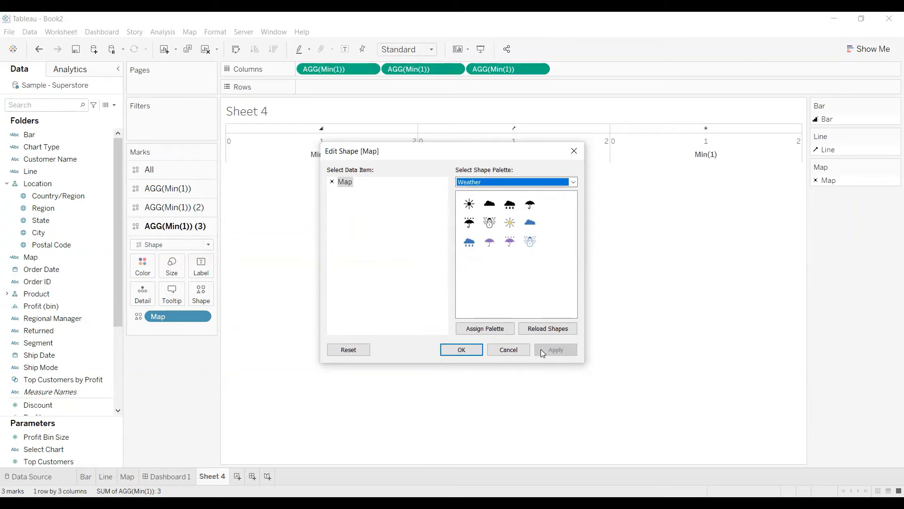
left_click(471, 350)
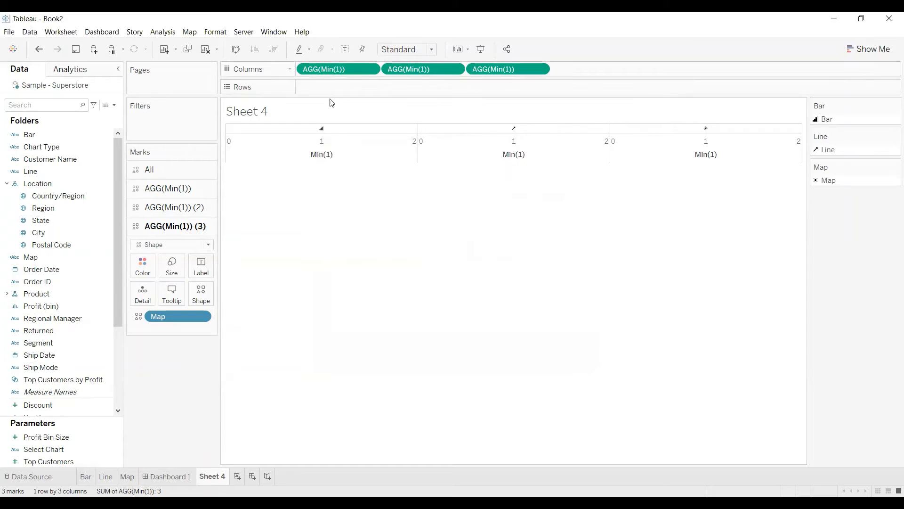
Delete all tooltip text for all marks of the icon sheet.
left_click(165, 170)
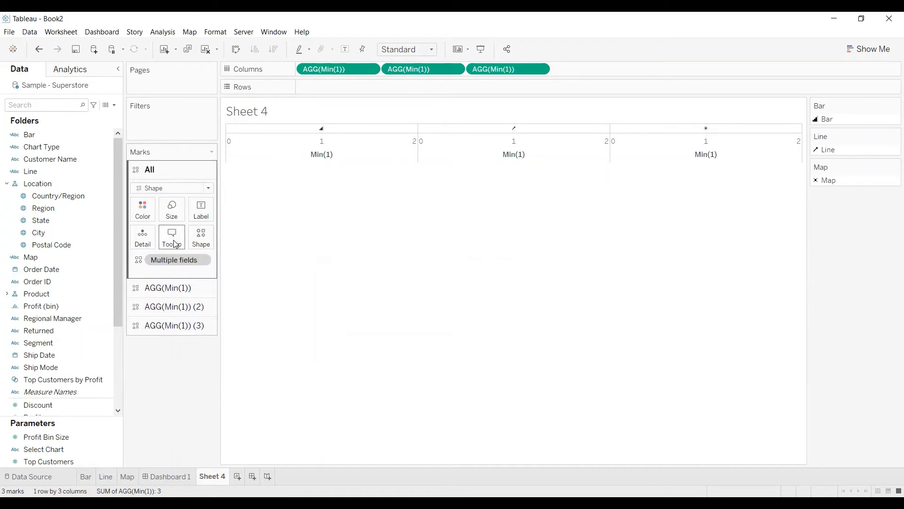
left_click(173, 240)
key("ctrl+a")
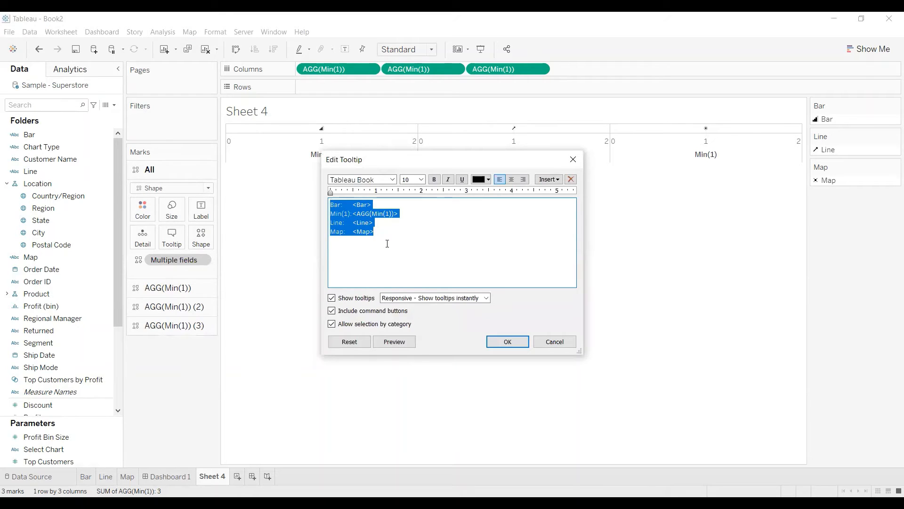
key("BackSpace")
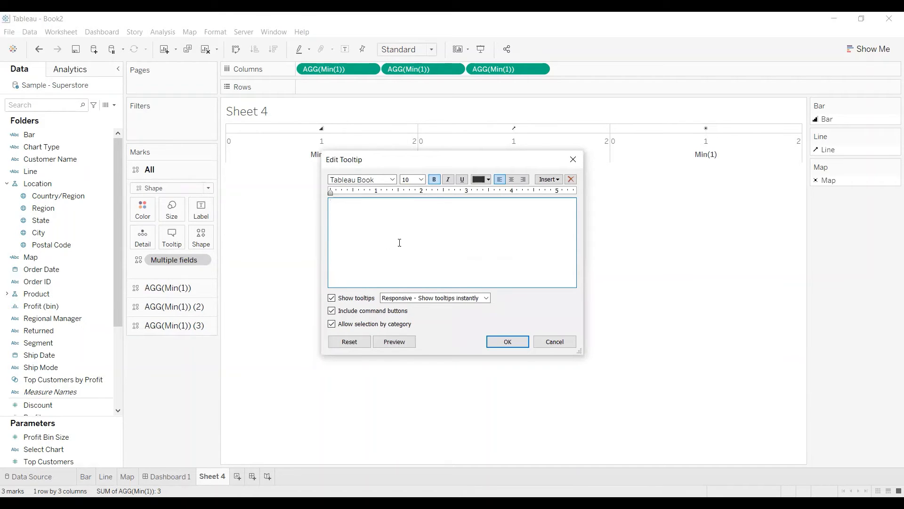
left_click(508, 342)
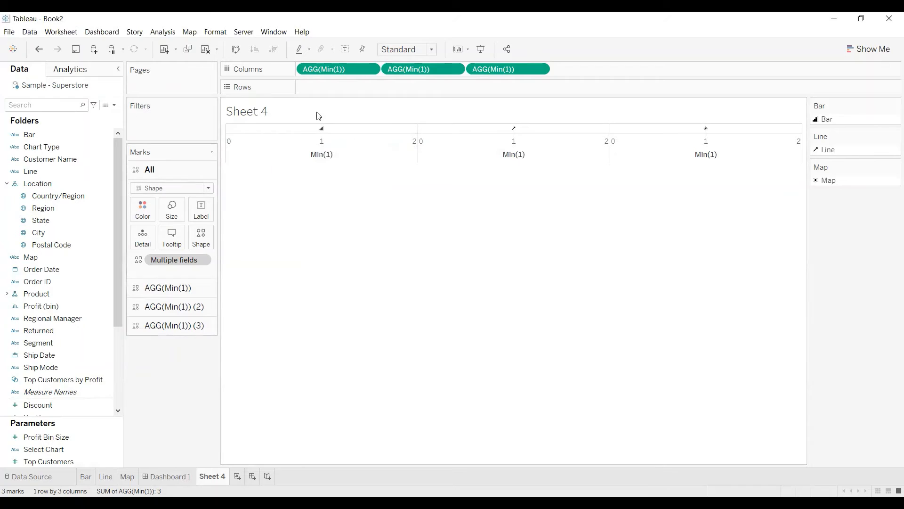
Hide the sheet title and the Min(1) axis headers.
right_click(304, 115)
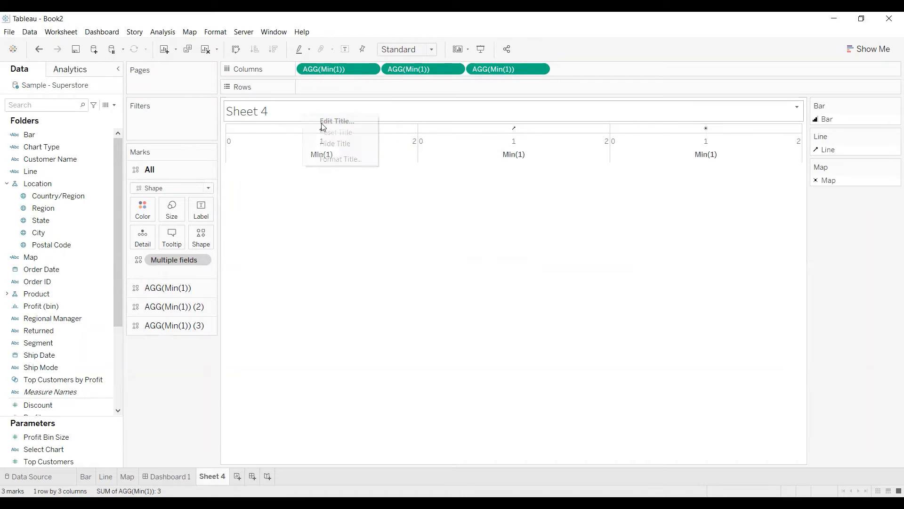
left_click(336, 144)
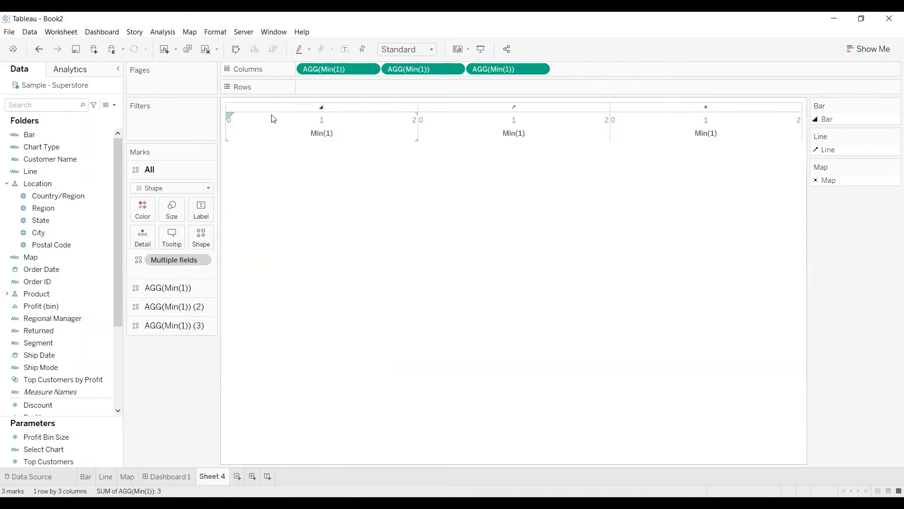
left_click(287, 131)
right_click(287, 132)
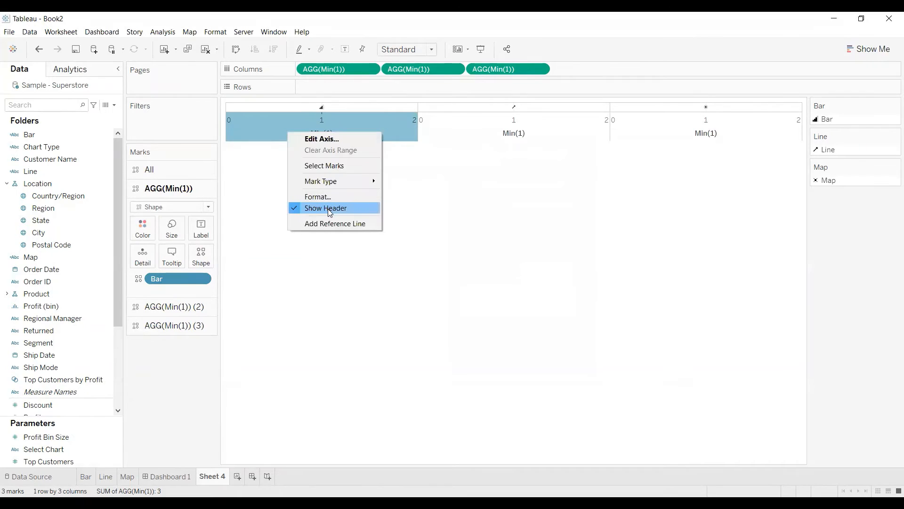
left_click(331, 213)
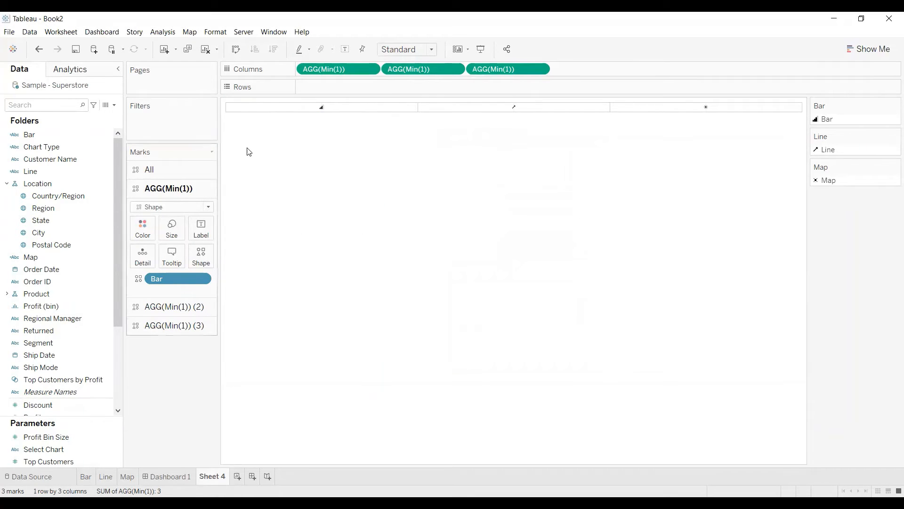
Set the row divider's pane border to None in the sheet's border formatting.
right_click(279, 114)
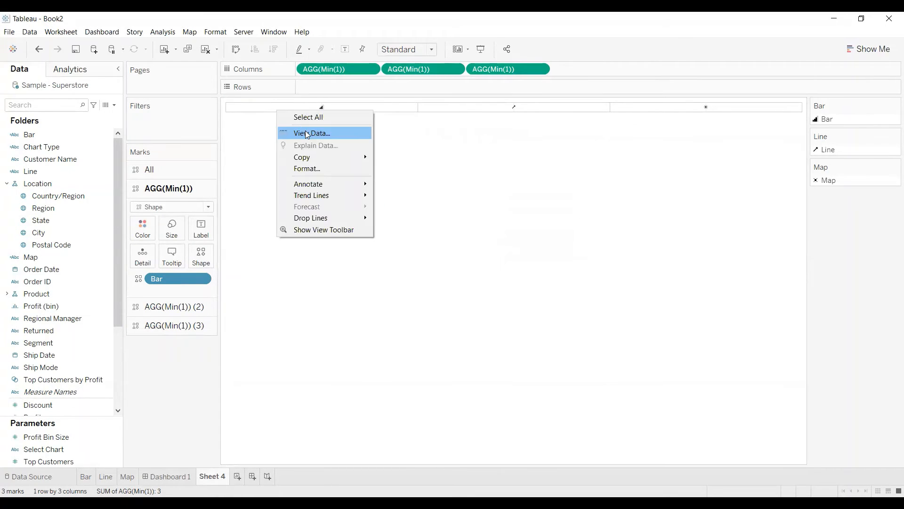
left_click(310, 169)
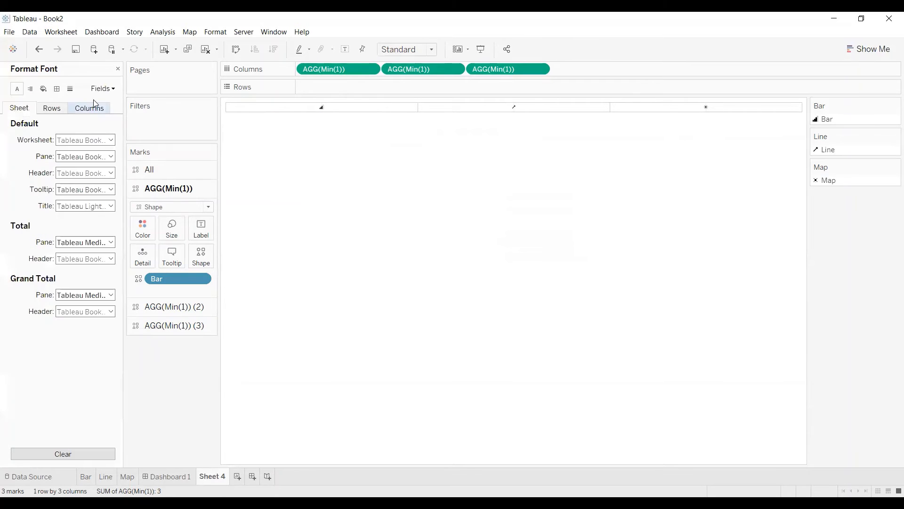
left_click(57, 88)
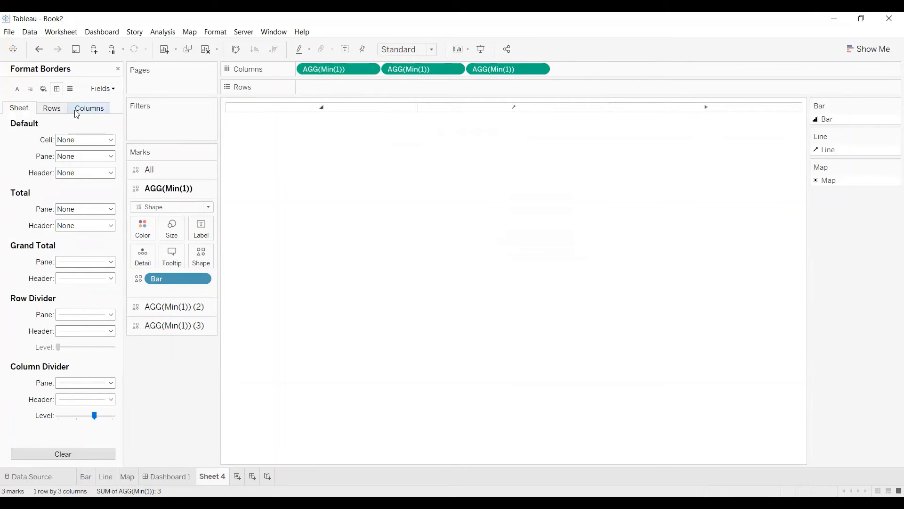
left_click(59, 109)
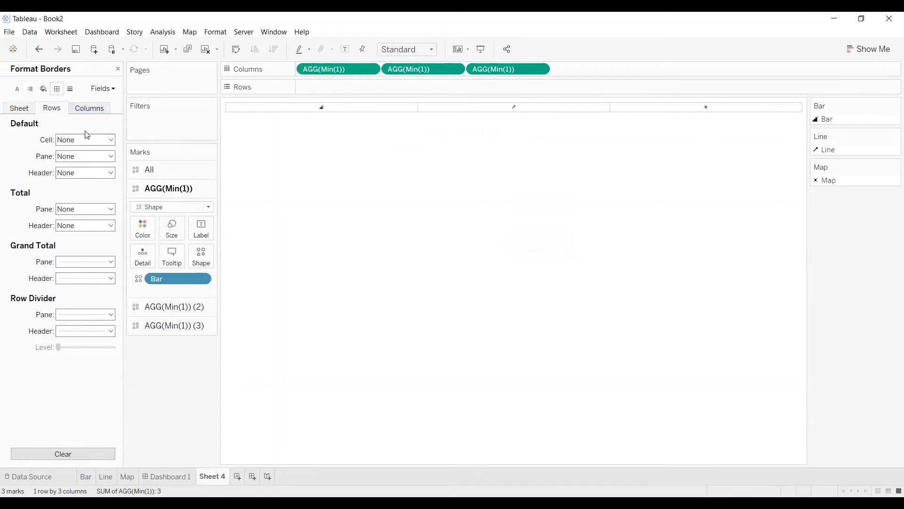
left_click(70, 88)
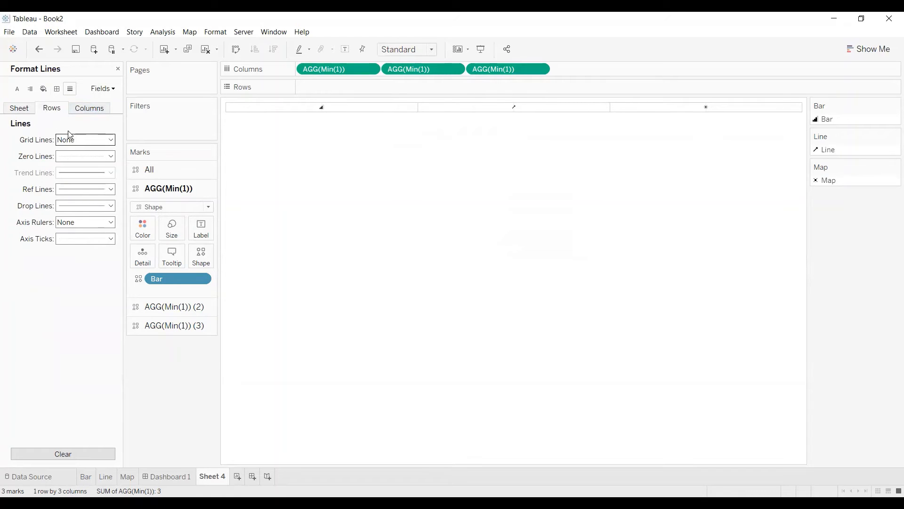
left_click(56, 89)
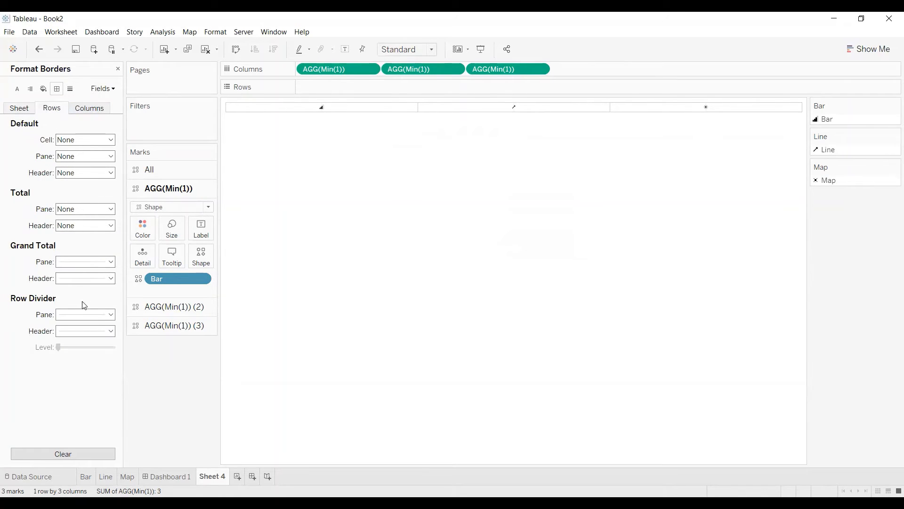
left_click(81, 315)
left_click(83, 335)
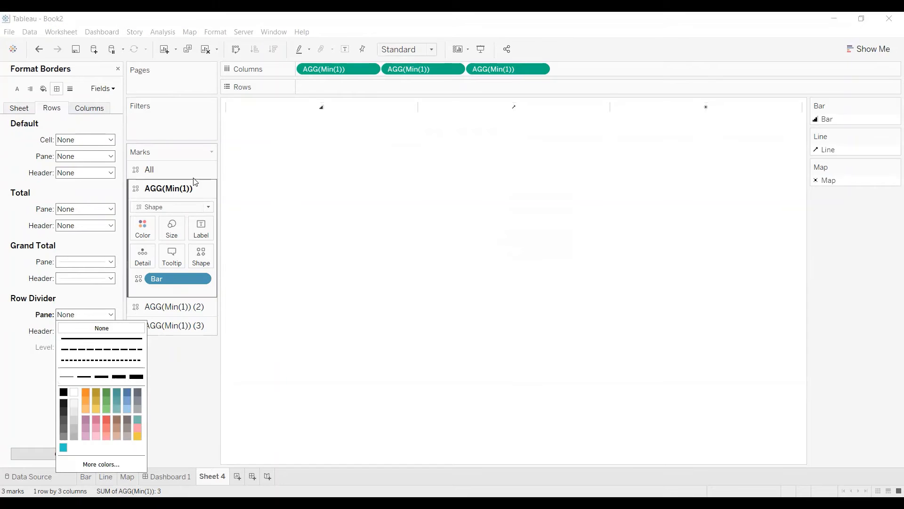
Set the column divider's pane border to None and lower the divider level.
left_click(86, 113)
left_click(85, 314)
left_click(89, 330)
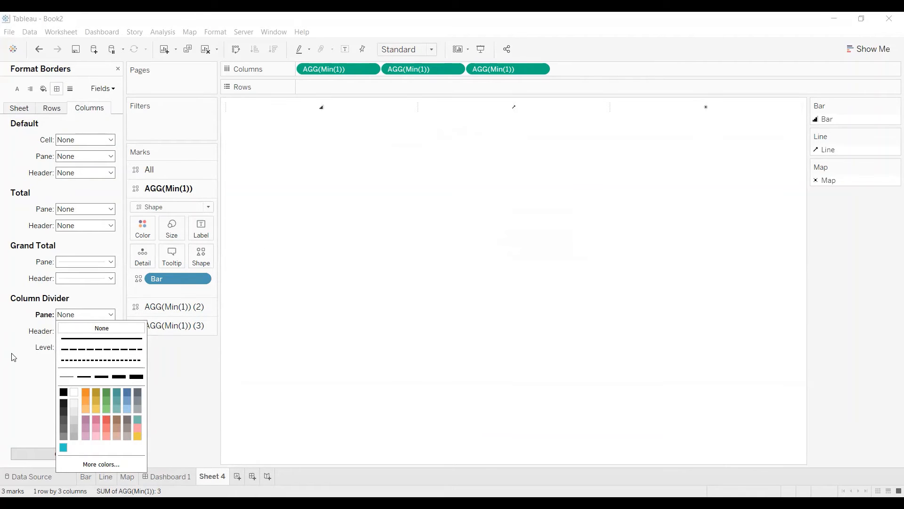
left_click(90, 319)
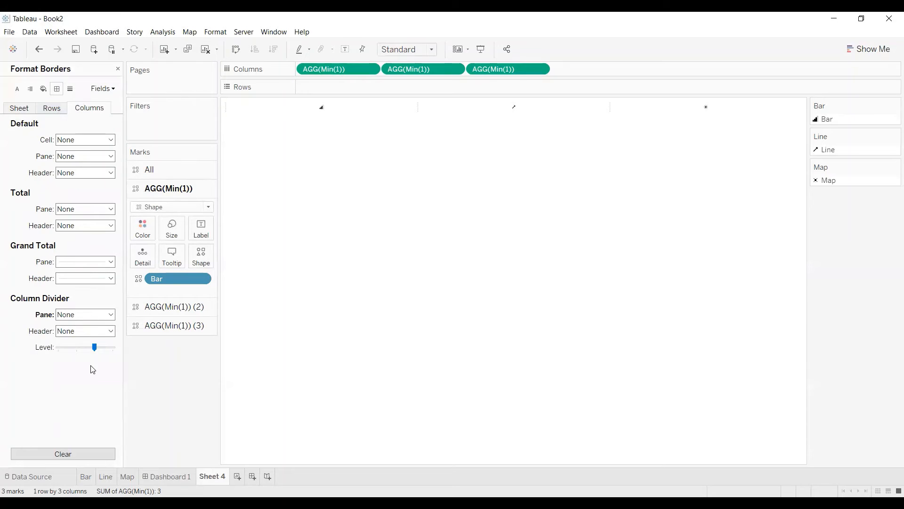
Set the zero lines for rows to None in the line formatting.
left_click(60, 112)
left_click(70, 88)
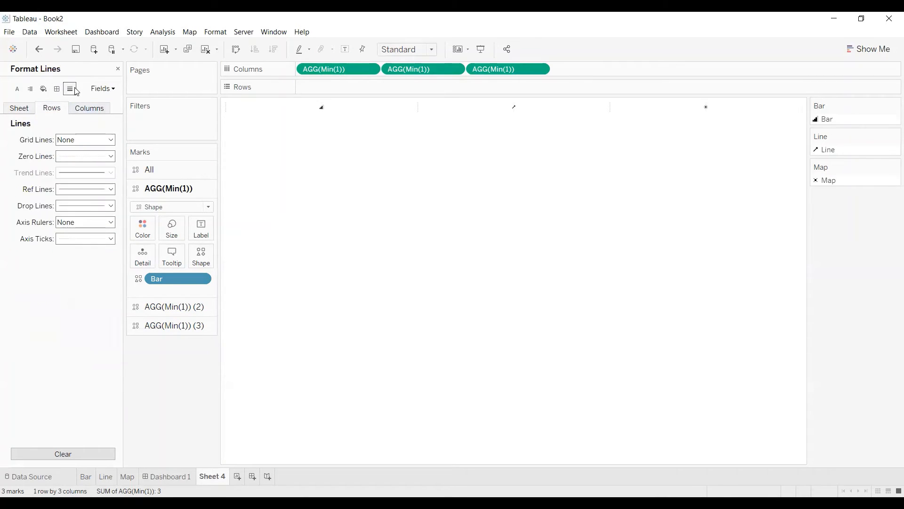
left_click(83, 157)
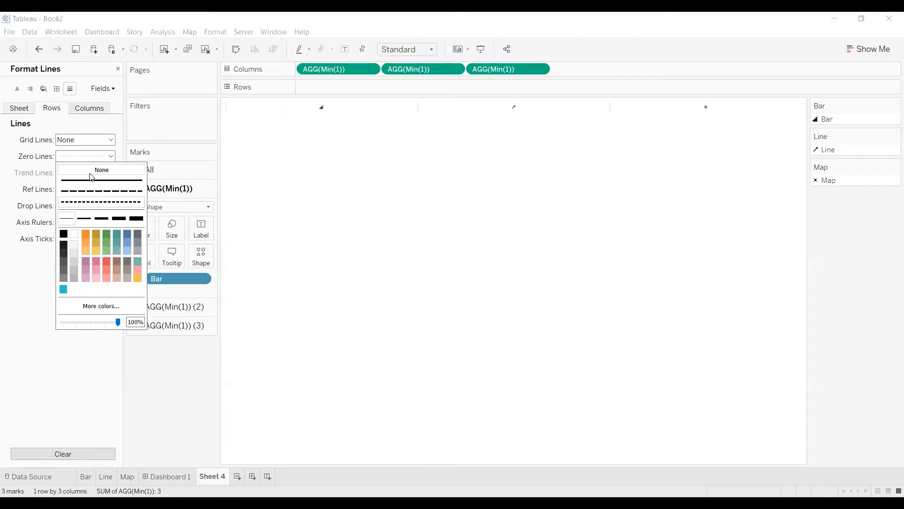
left_click(71, 170)
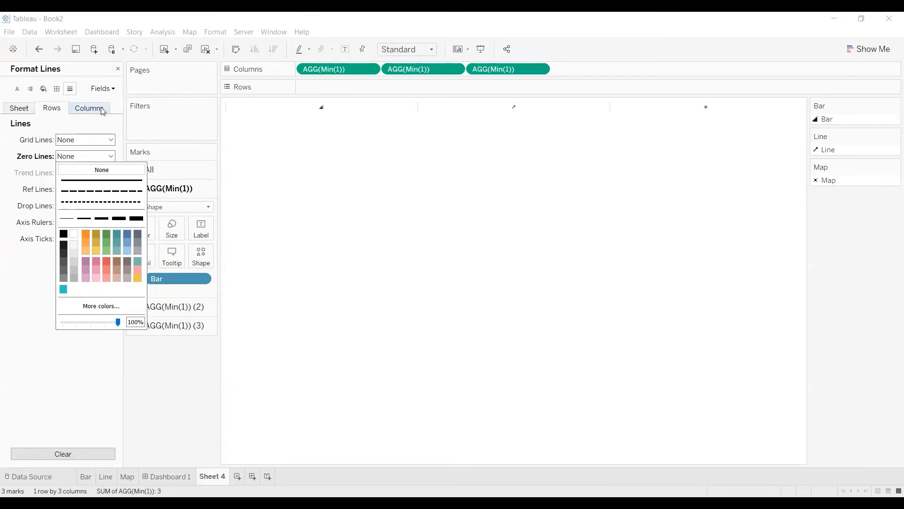
Set the grid lines for columns to None.
left_click(103, 110)
left_click(87, 139)
left_click(93, 154)
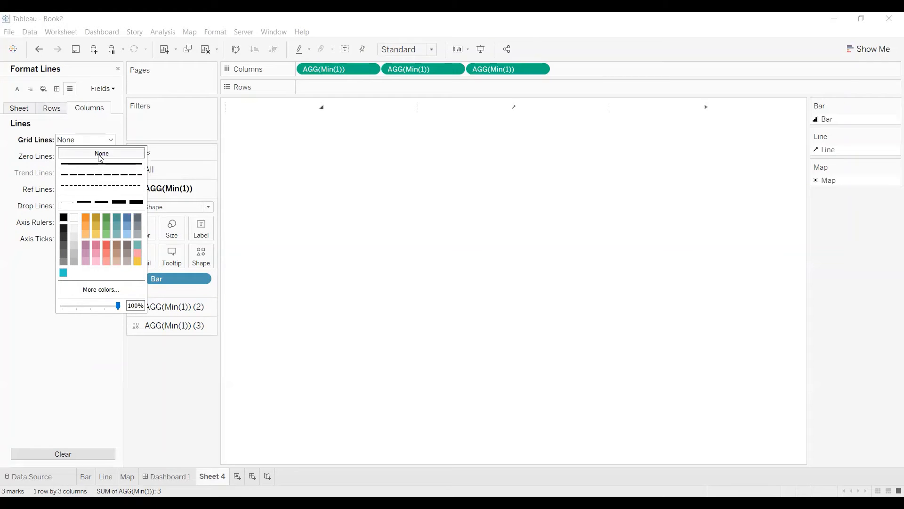
Set the axis ticks for rows to None in the sheet's line formatting.
left_click(39, 340)
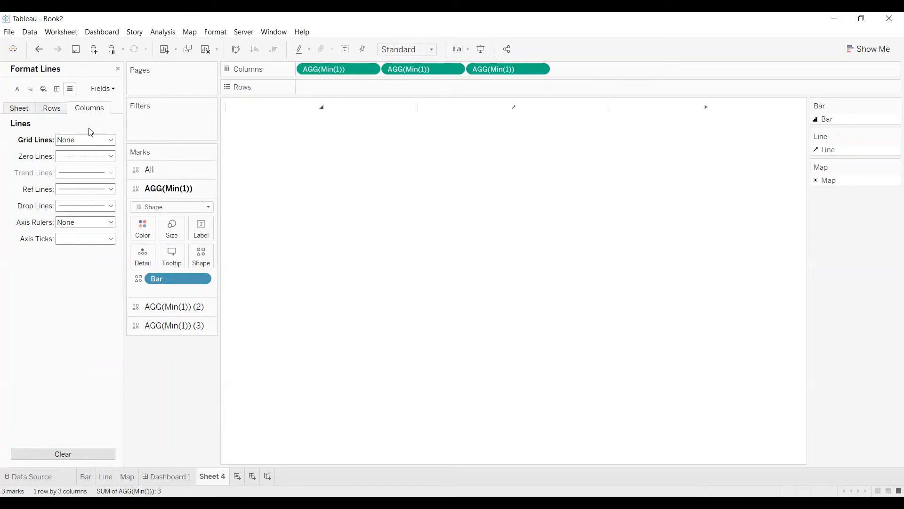
left_click(60, 111)
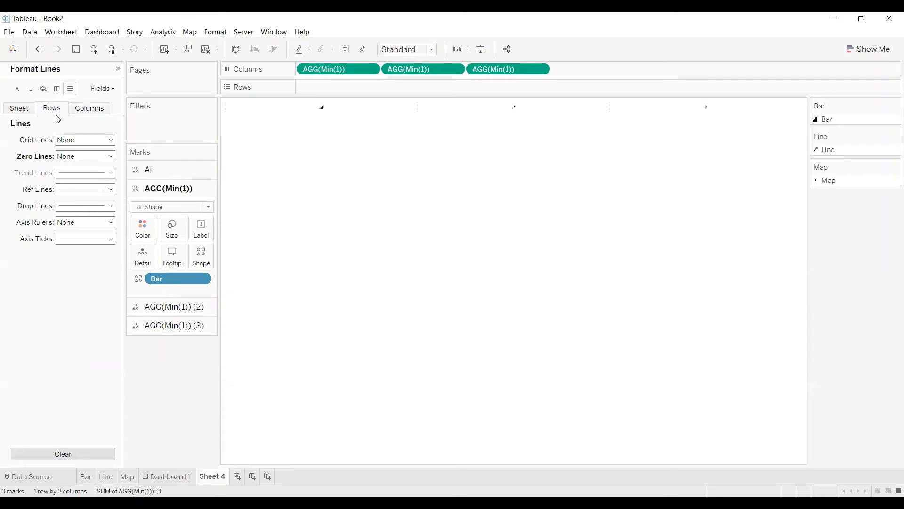
left_click(81, 251)
left_click(2, 308)
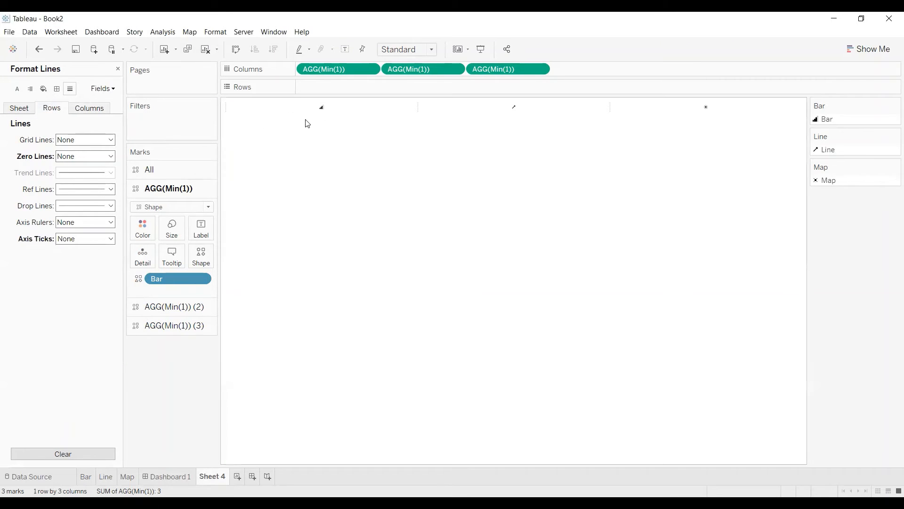
Lower the column divider level to its minimum in the border formatting and check the sheet and row border settings.
left_click(57, 89)
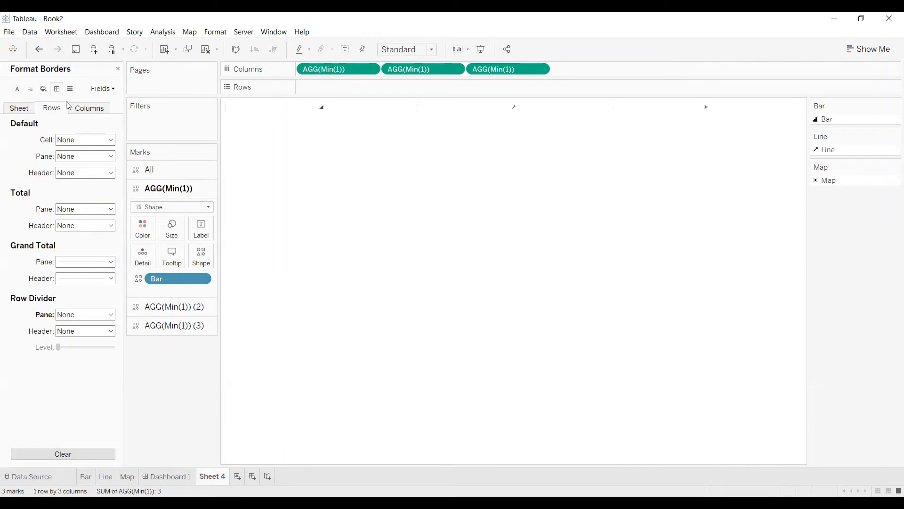
left_click(87, 110)
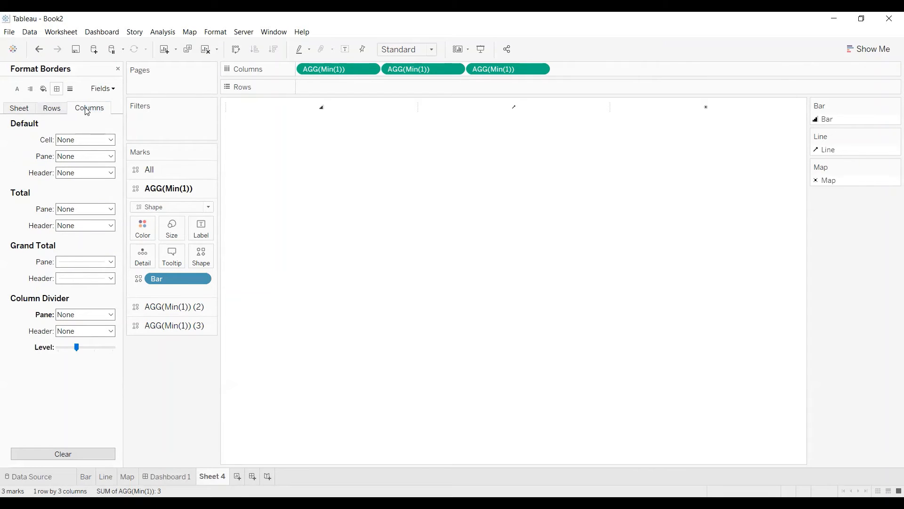
left_click_drag(77, 348, 57, 348)
left_click(22, 108)
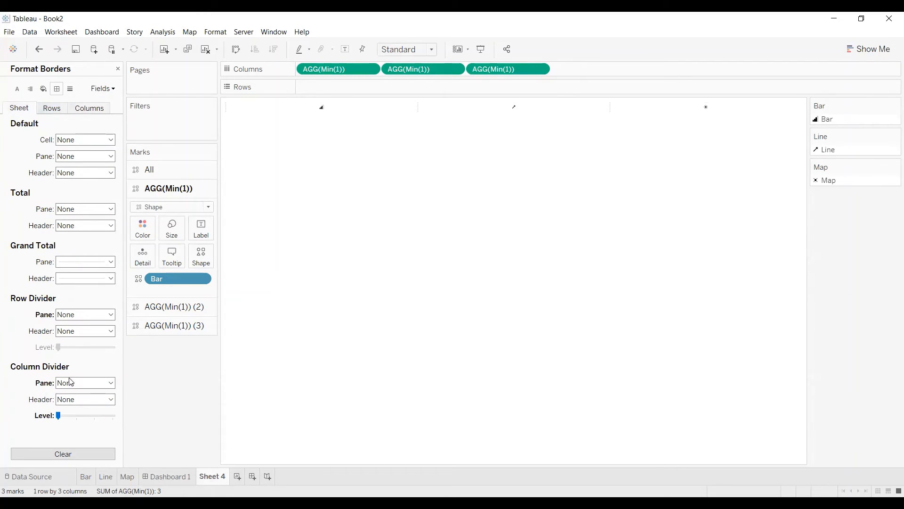
left_click(64, 112)
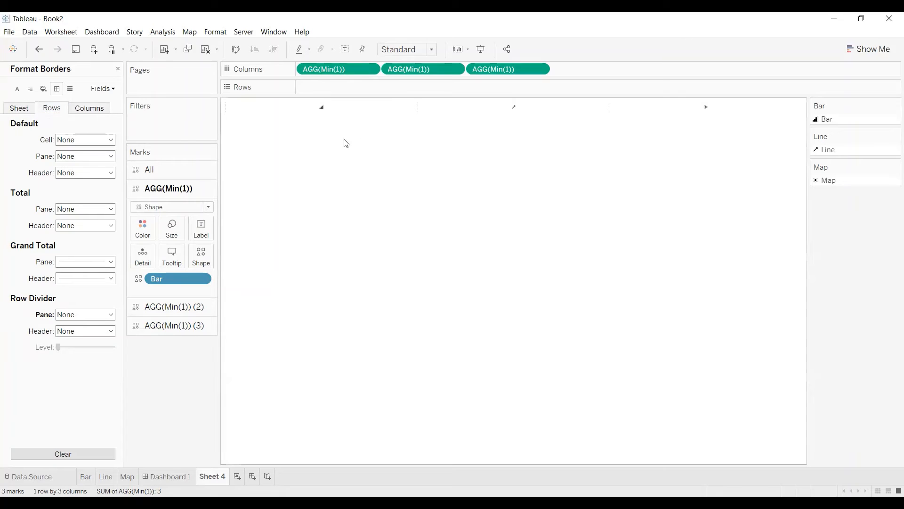
Set the zero lines for columns to None in the line formatting.
left_click(70, 89)
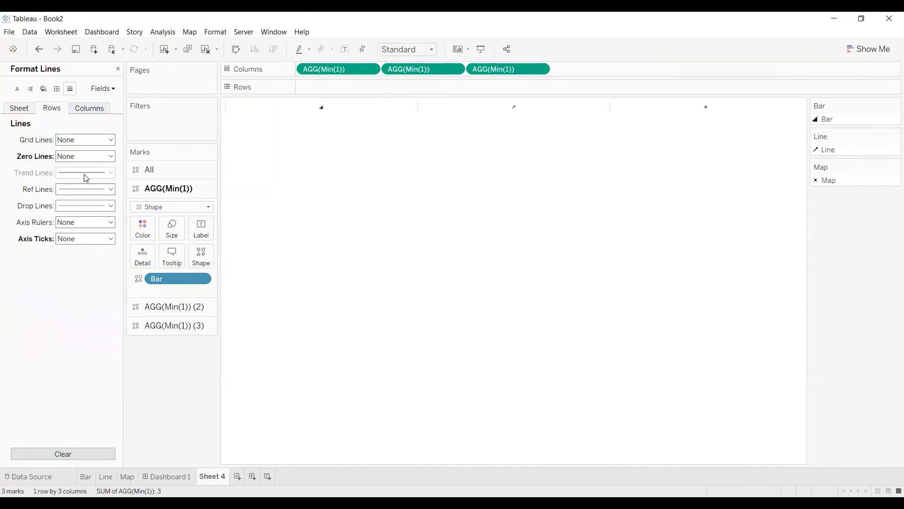
left_click(84, 110)
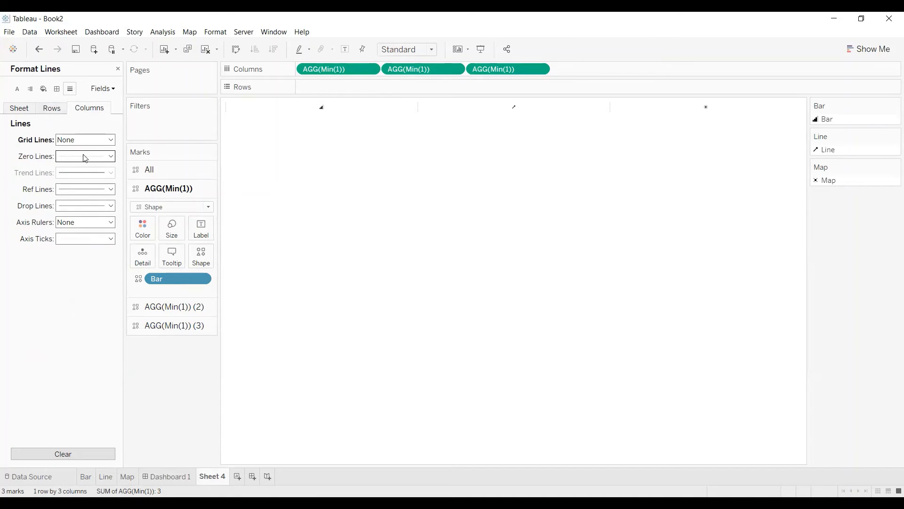
left_click(85, 156)
left_click(102, 170)
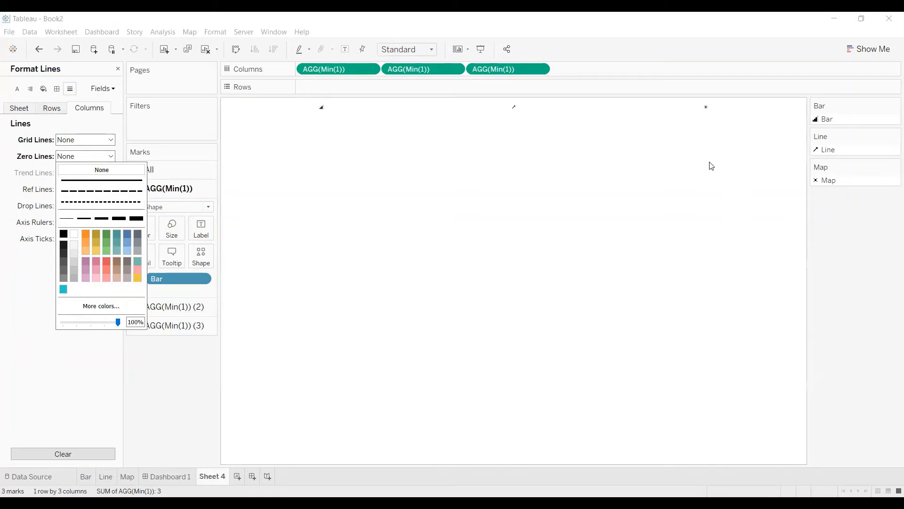
left_click(170, 384)
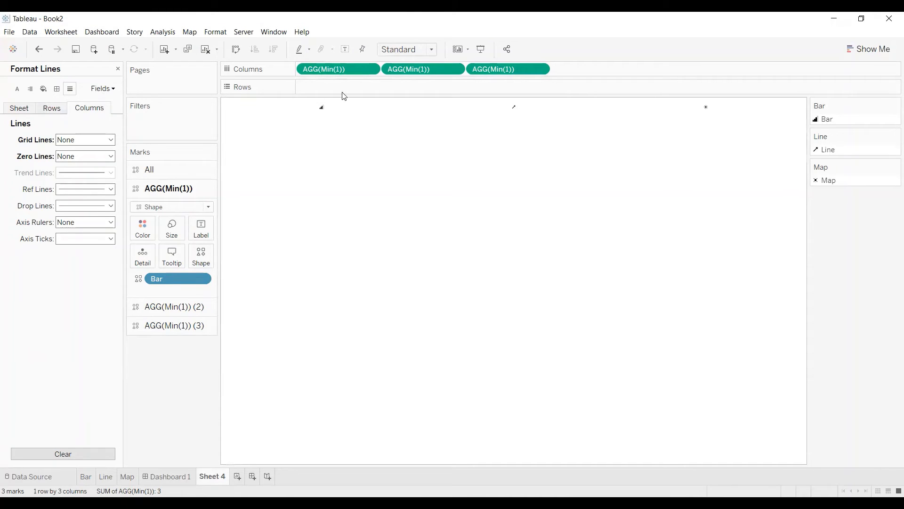
Fit the sheet to Entire View and enlarge the shape marks for all three measures at once.
left_click(426, 57)
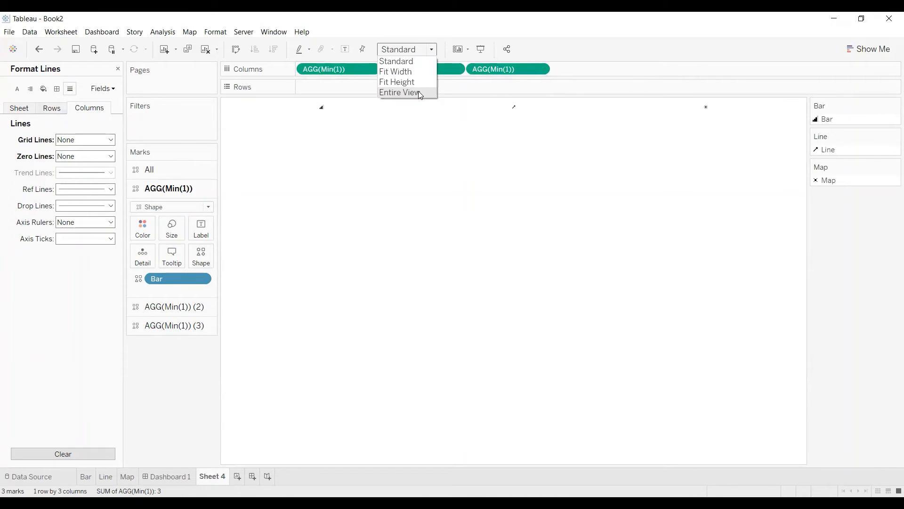
left_click(419, 92)
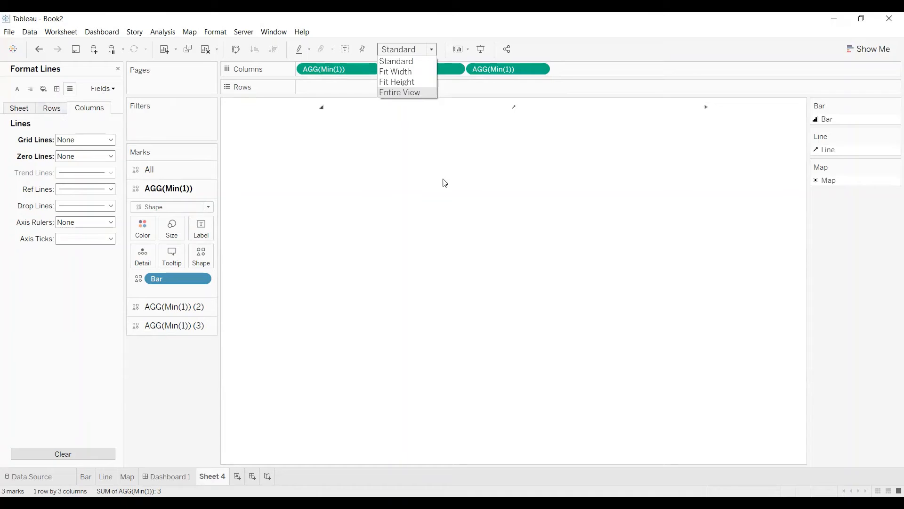
left_click(163, 169)
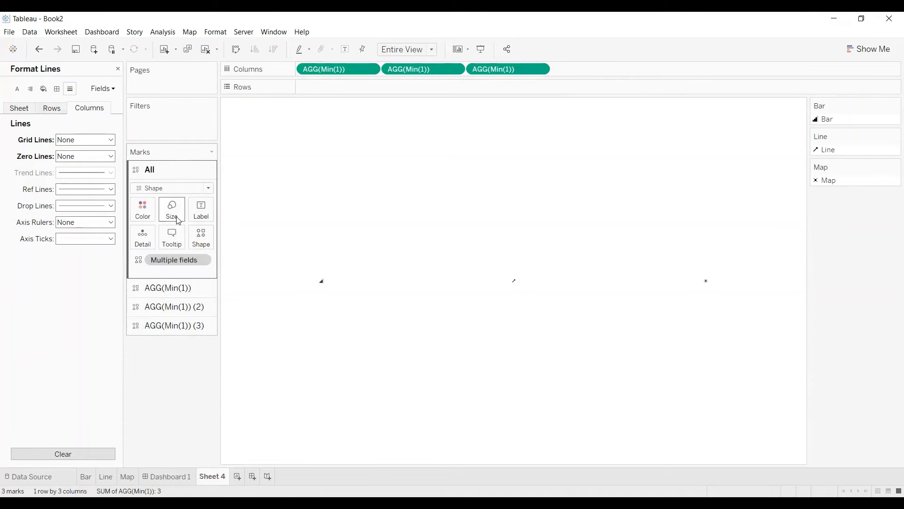
left_click(178, 220)
left_click_drag(186, 236, 225, 238)
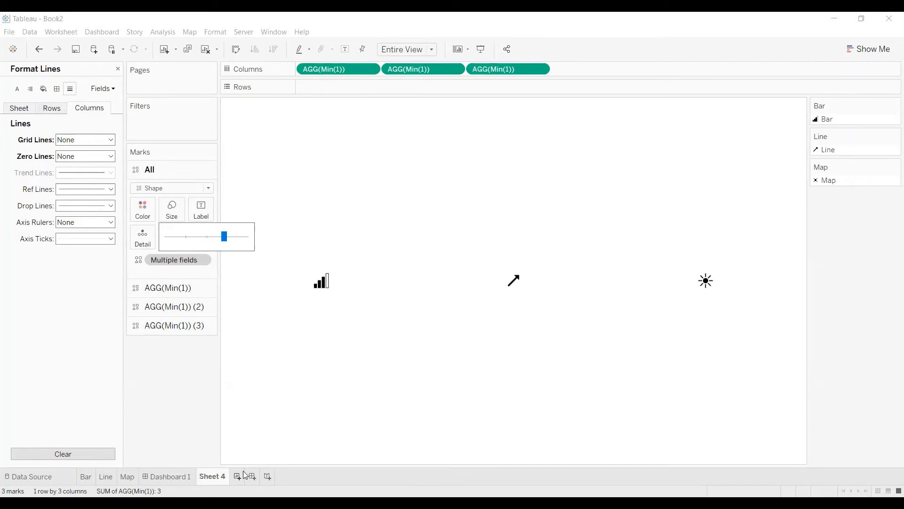
Rename Sheet 4 as Symbol.
double_click(211, 477)
type("Symbol")
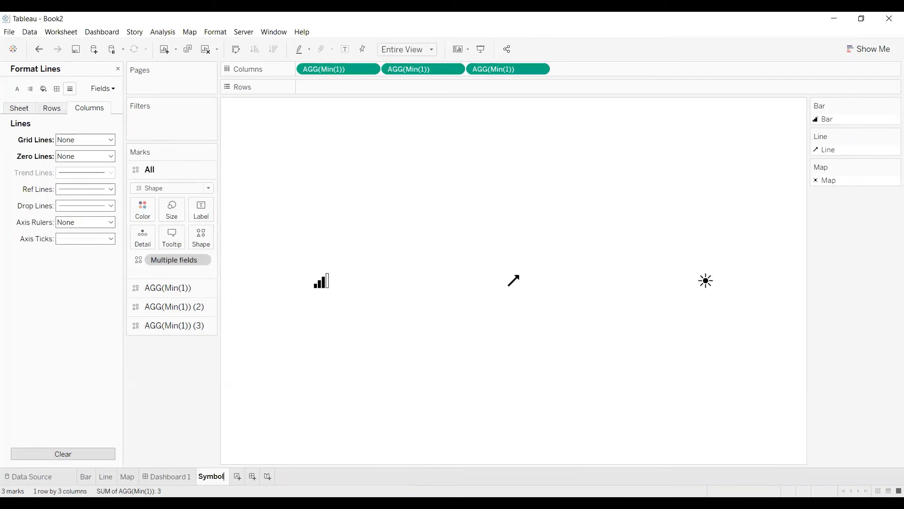
key("Return")
Place the Symbol sheet as a tiled object above the map on Dashboard 1, with the line formatting closed.
left_click(169, 476)
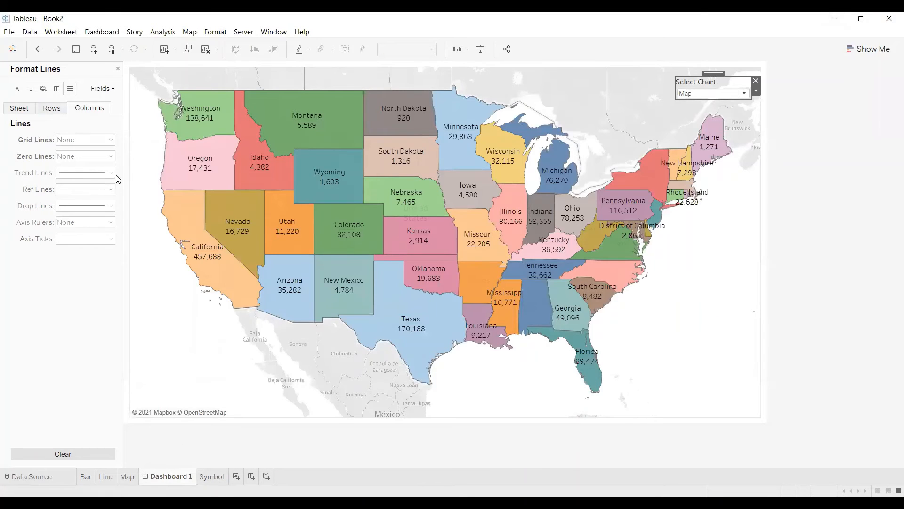
left_click(118, 68)
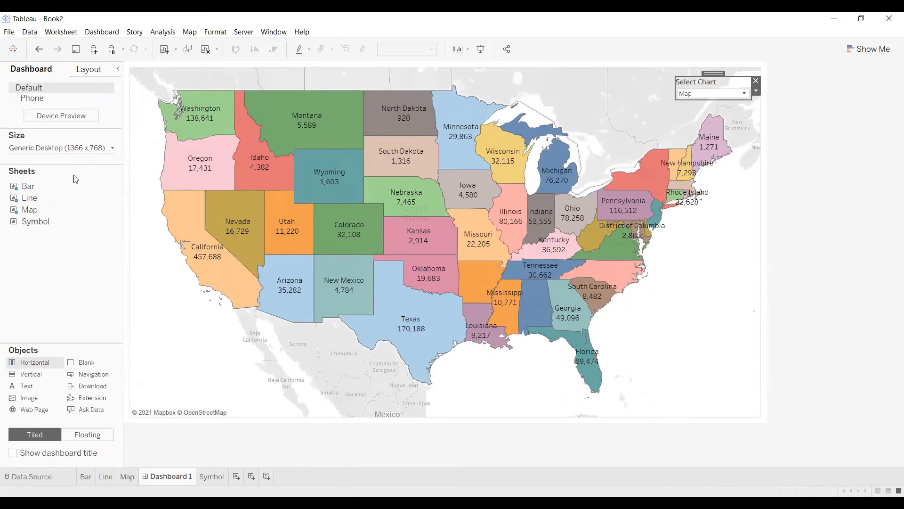
mouse_move(40, 227)
left_mouse_down()
mouse_move(301, 95)
mouse_move(384, 75)
left_mouse_up()
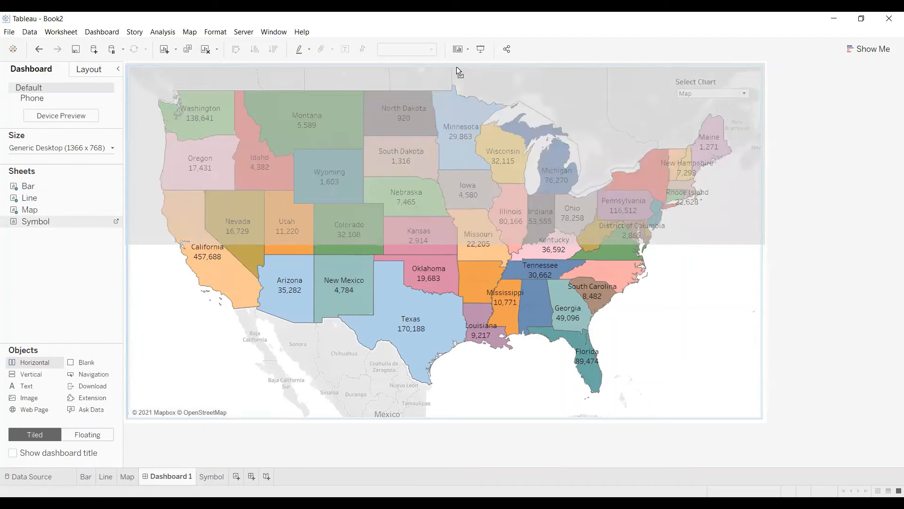
left_click_drag(456, 67, 458, 67)
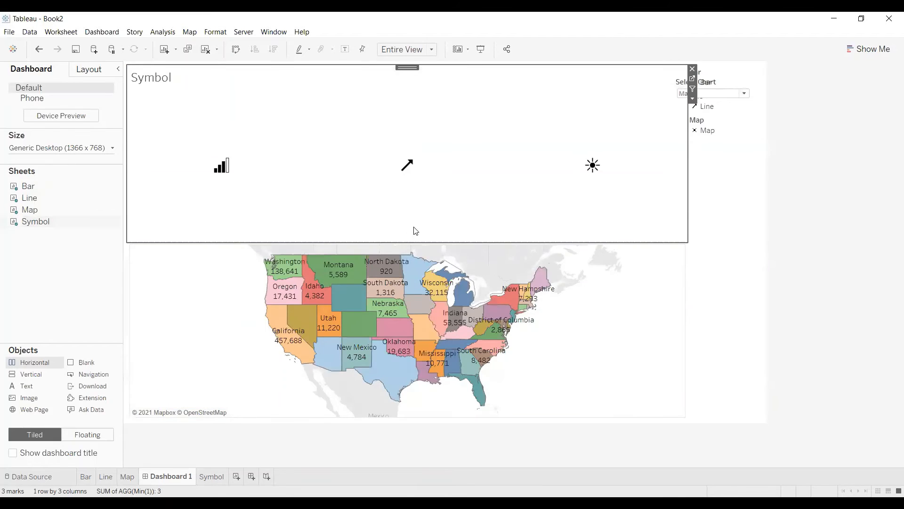
Hide the Symbol sheet's title on the dashboard and shrink its area to a narrow strip above the map.
right_click(229, 76)
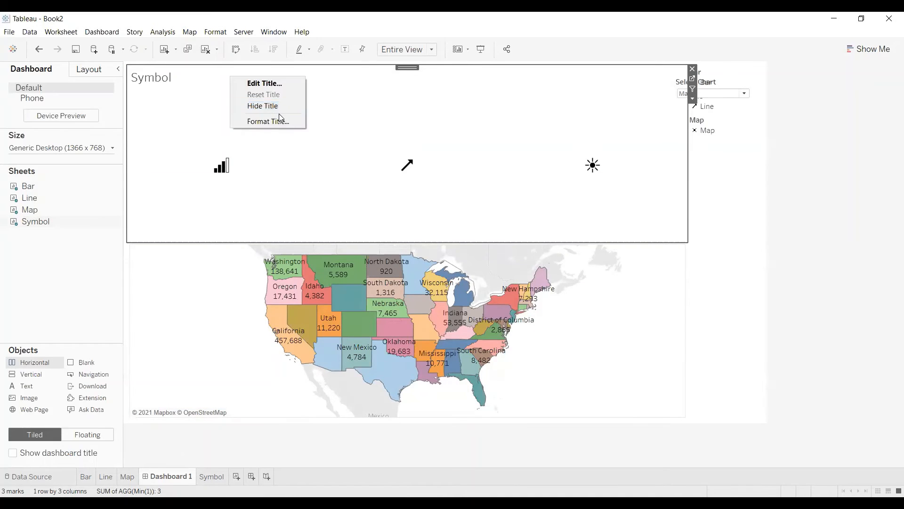
left_click(277, 106)
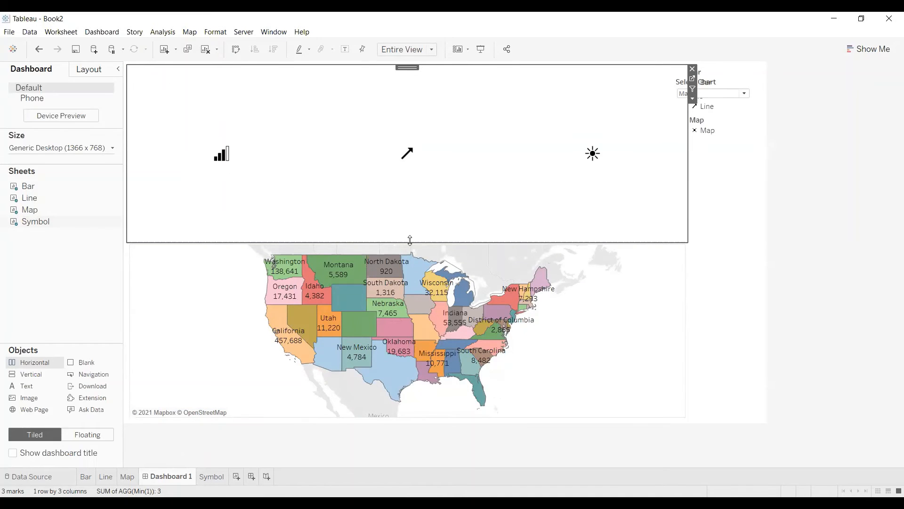
left_click_drag(410, 241, 434, 95)
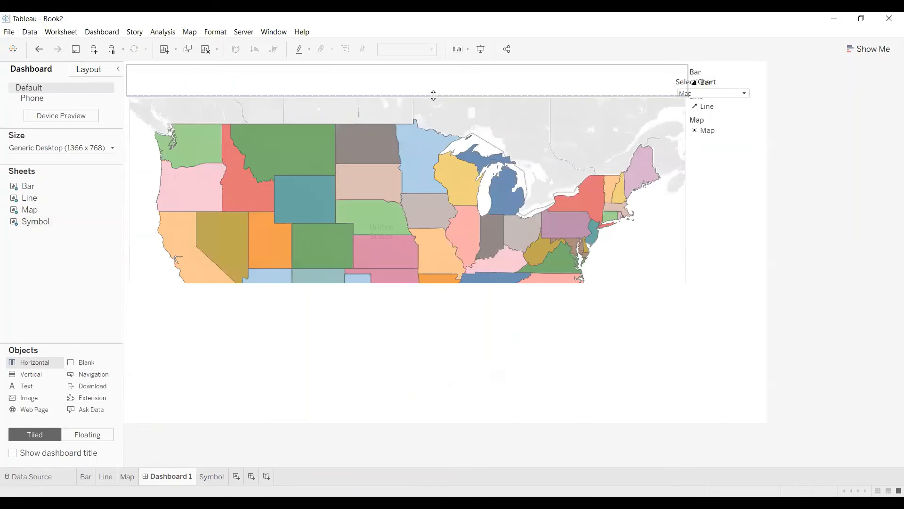
left_click(134, 139)
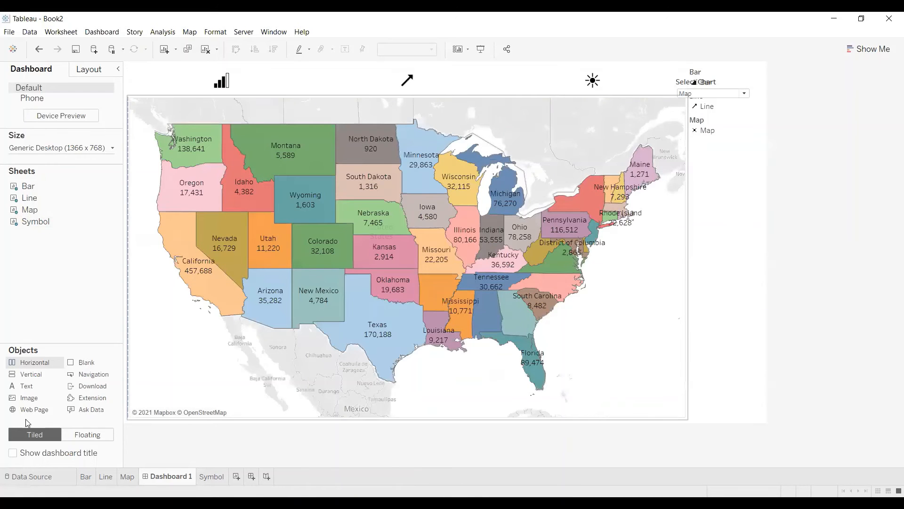
Show the dashboard title above the symbol strip and keep its default text.
left_click(13, 454)
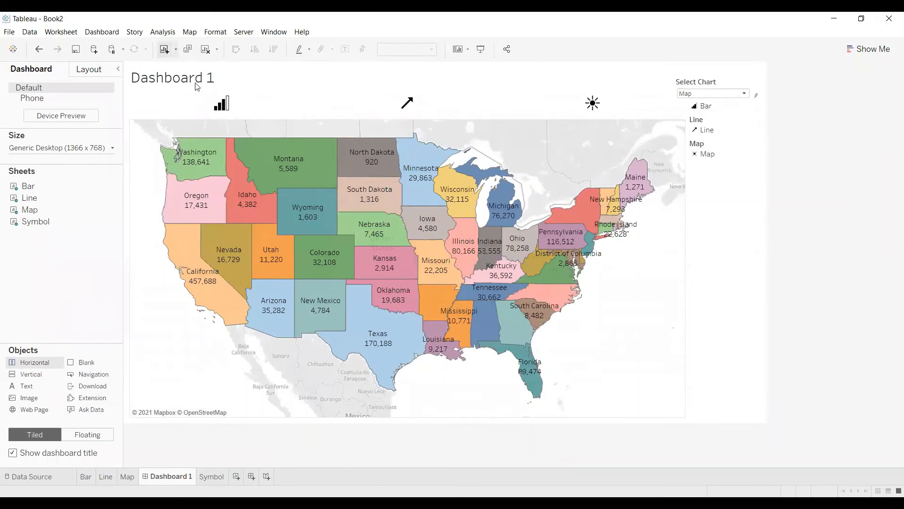
left_click(221, 83)
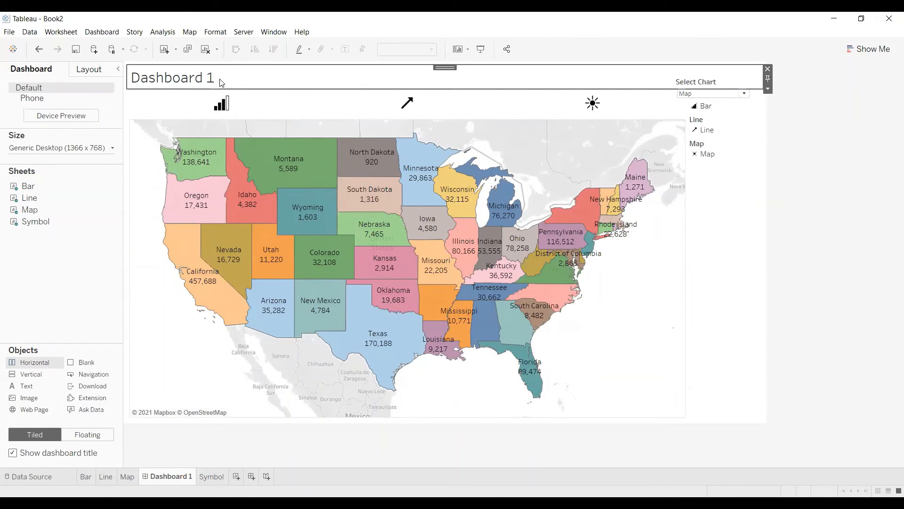
double_click(221, 83)
left_click(515, 322)
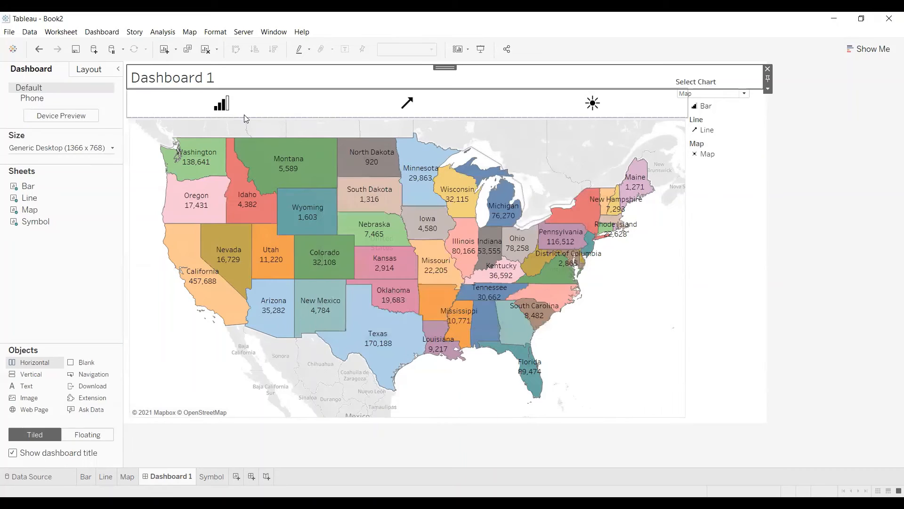
Select the bar icon and add a Change Parameter dashboard action with only the Symbol sheet as its source.
left_click(222, 102)
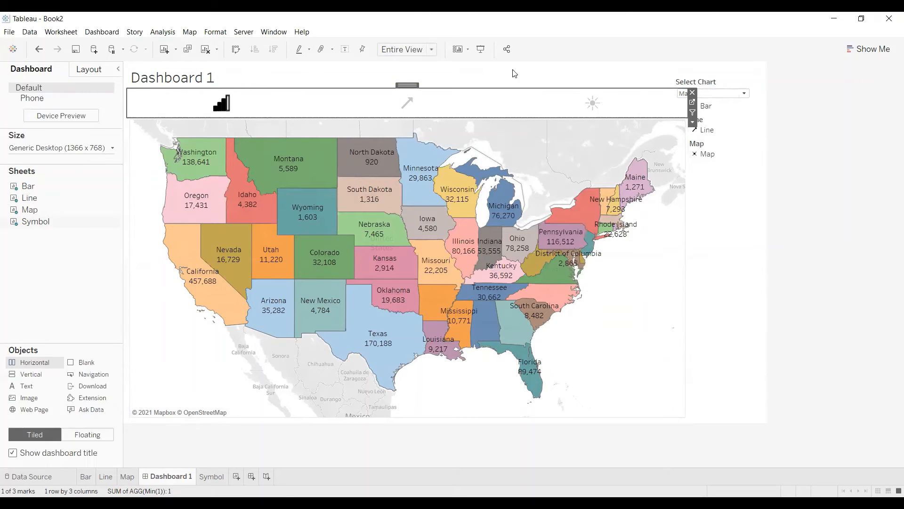
left_click(102, 32)
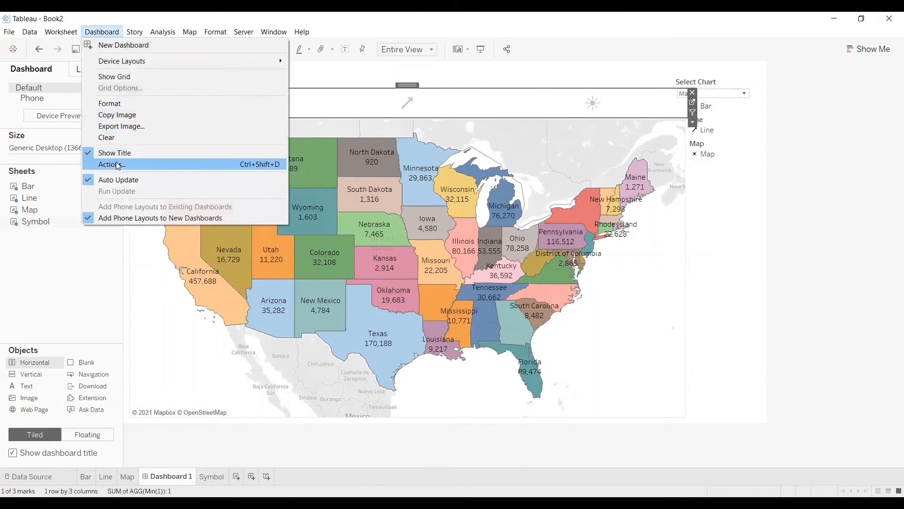
key("Return")
left_click(347, 288)
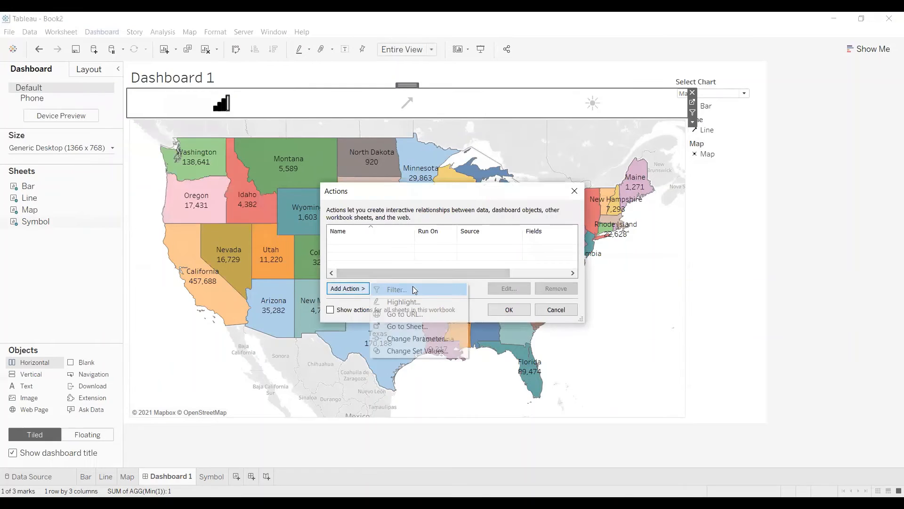
left_click(419, 339)
left_click(355, 200)
left_click(356, 211)
left_click(355, 221)
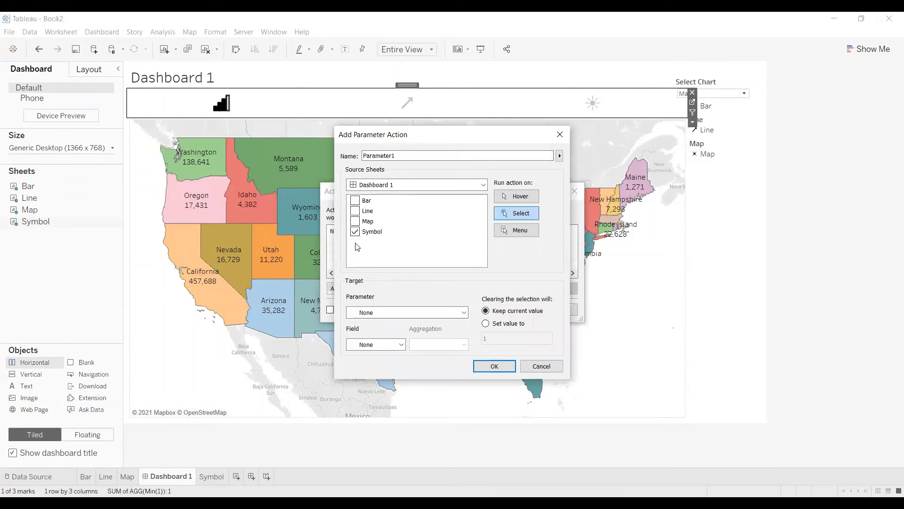
Target the Select Chart parameter with the Bar field in the parameter action and save the action.
left_click(371, 315)
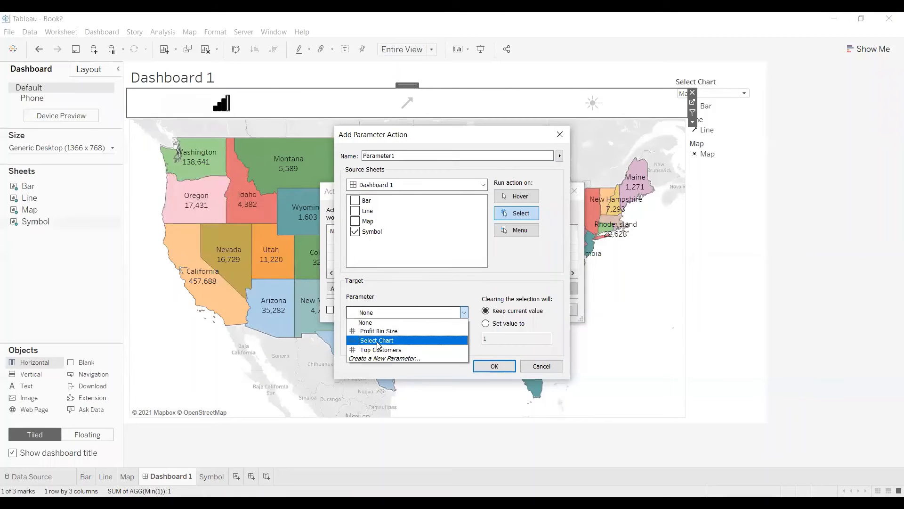
left_click(378, 341)
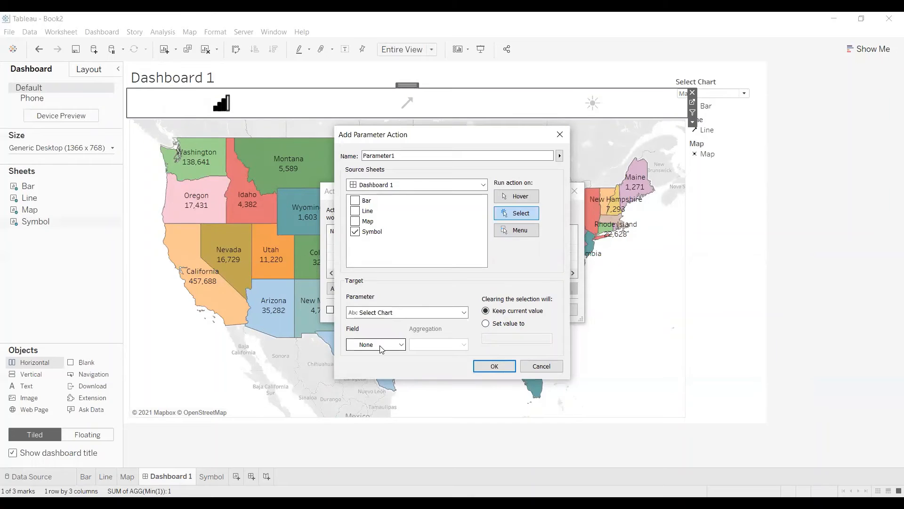
left_click(381, 348)
left_click(385, 363)
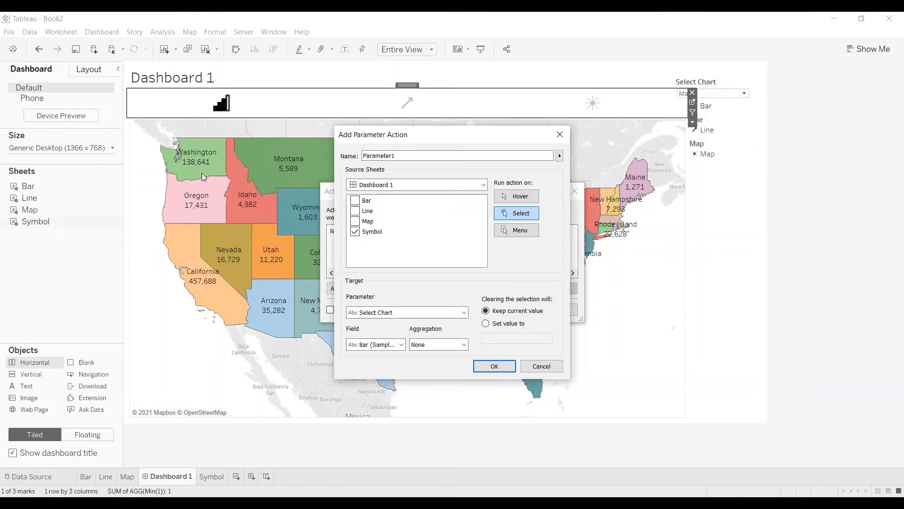
left_click(493, 367)
Add a second Change Parameter action with only the Symbol sheet as source, targeting Select Chart with the Line field.
left_click(349, 289)
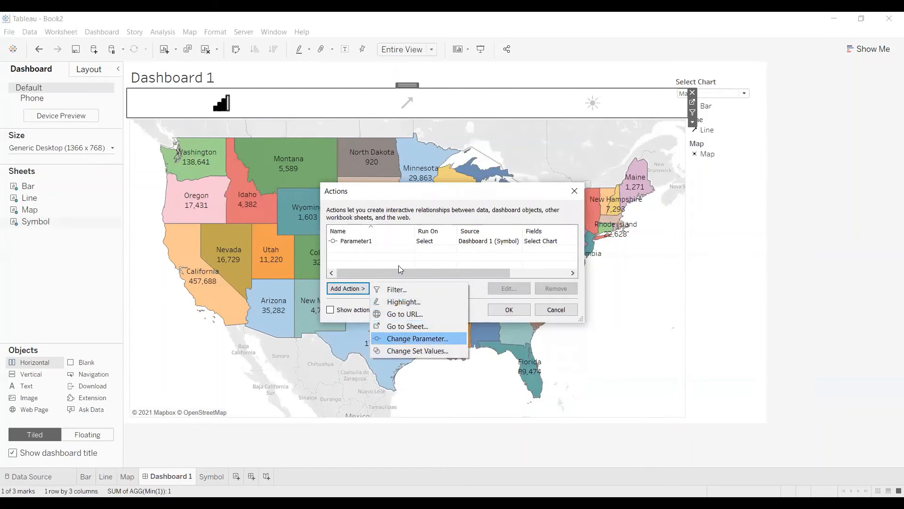
left_click(417, 339)
left_click(355, 200)
left_click(355, 211)
left_click(355, 221)
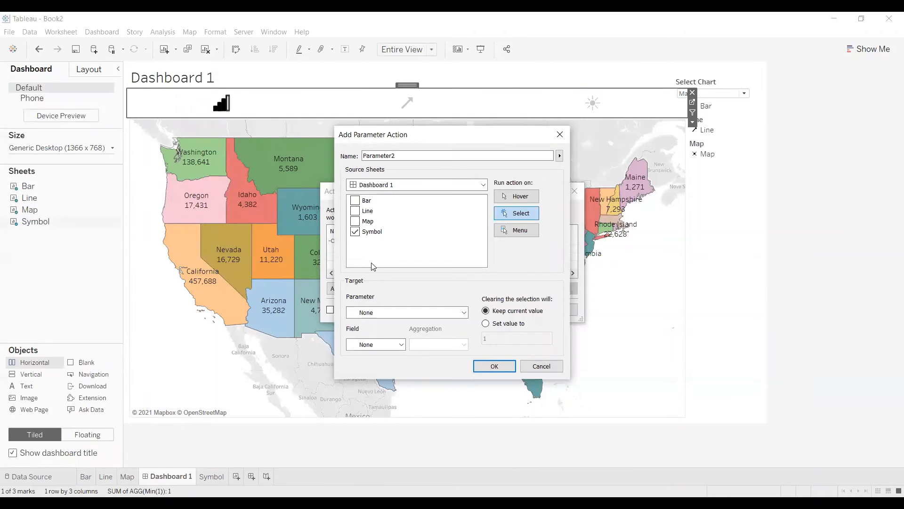
left_click(376, 313)
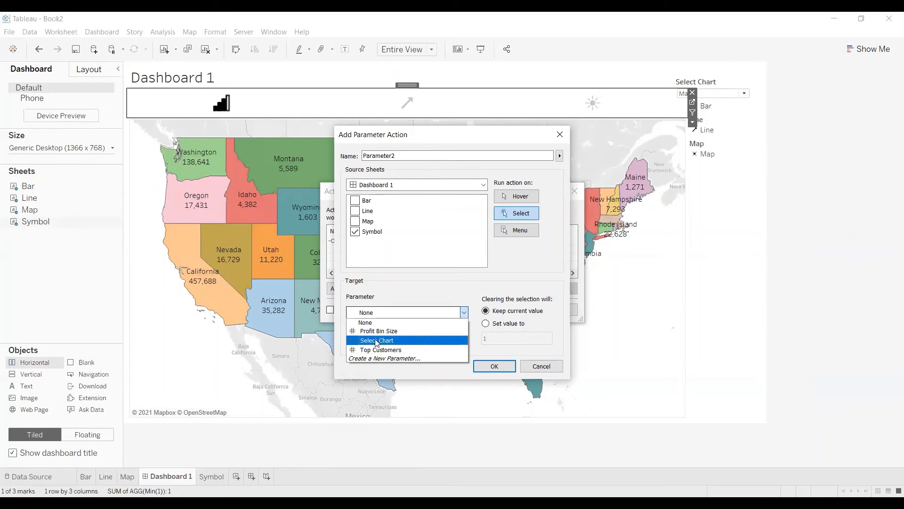
left_click(376, 340)
left_click(377, 346)
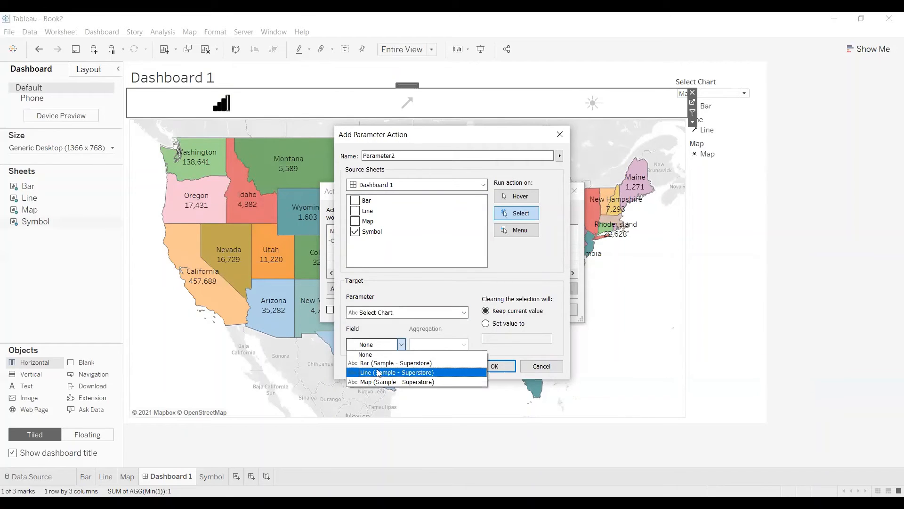
left_click(379, 373)
left_click(492, 367)
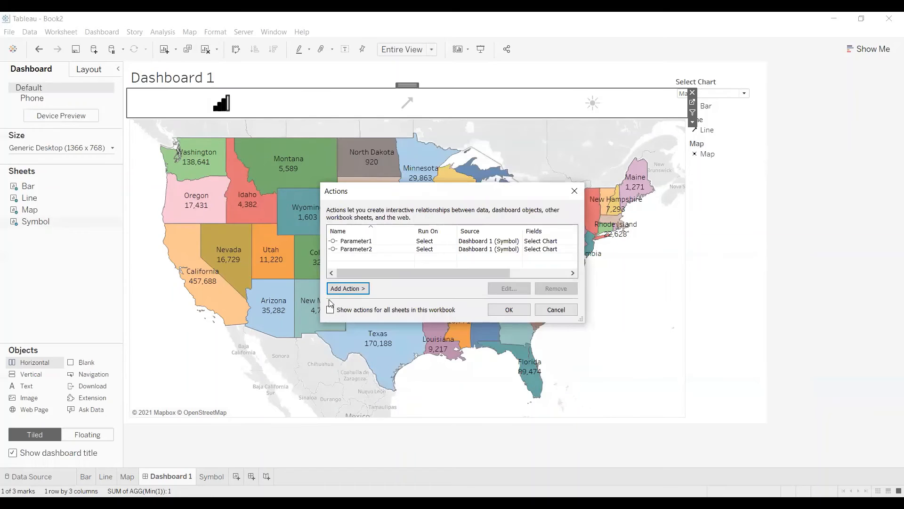
Add a third Change Parameter action sourced only from Symbol, targeting Select Chart with the Map field, and save all actions.
left_click(348, 288)
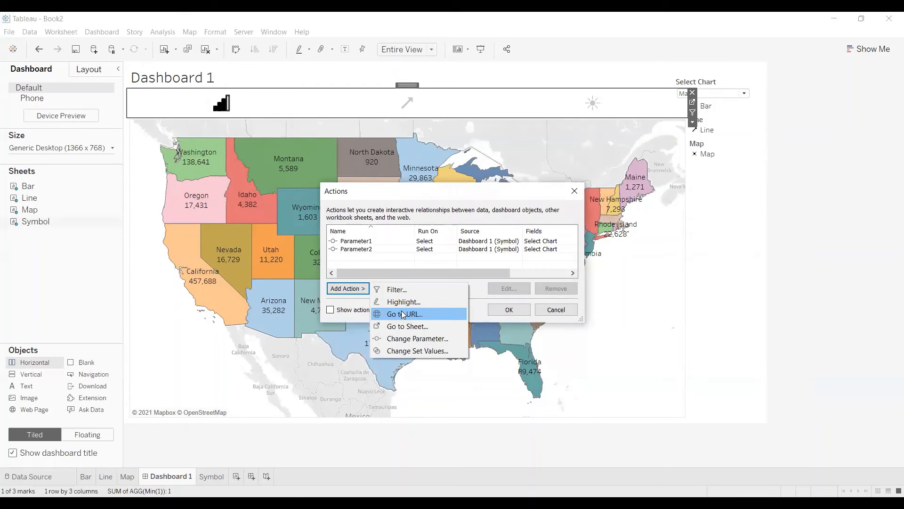
left_click(399, 339)
left_click(356, 201)
left_click(355, 211)
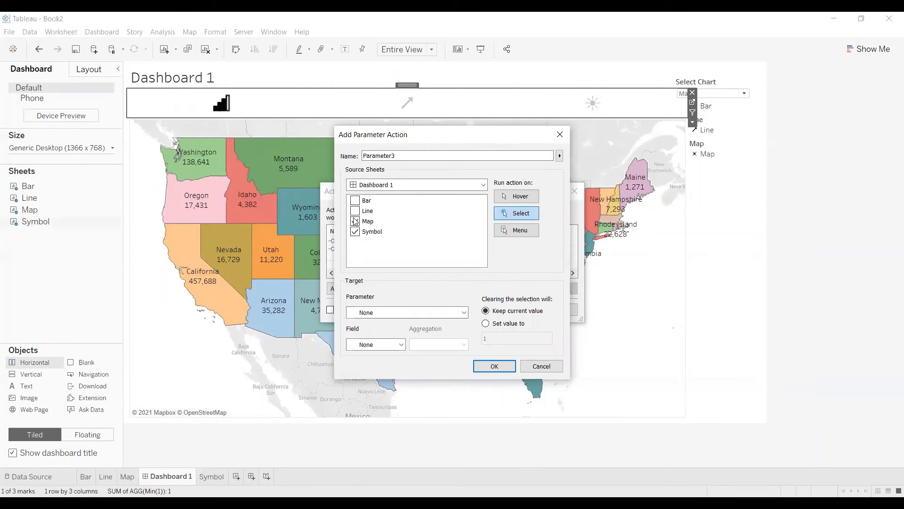
left_click(355, 221)
left_click(367, 312)
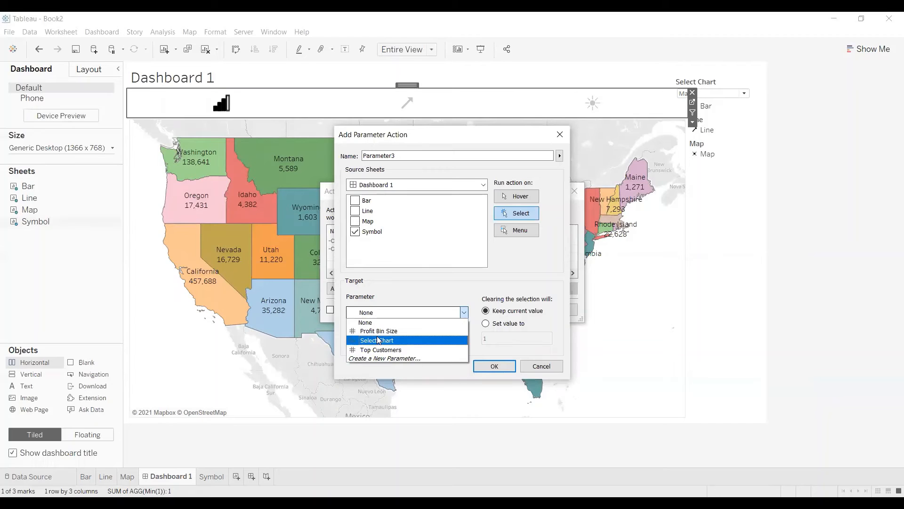
left_click(378, 340)
left_click(379, 344)
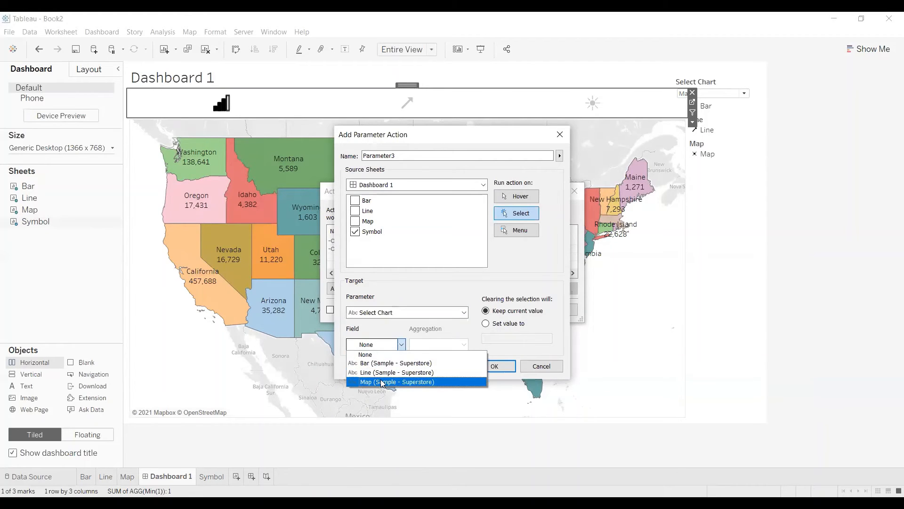
left_click(381, 384)
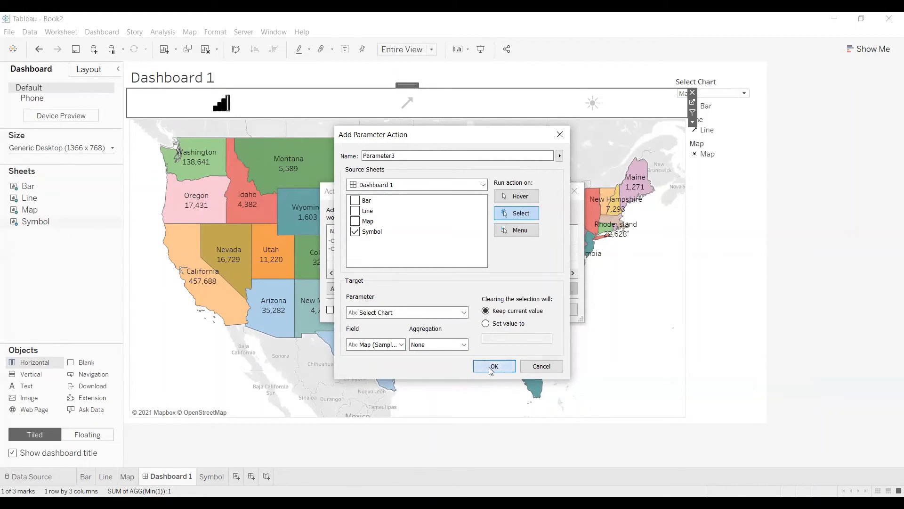
left_click(491, 368)
left_click(509, 309)
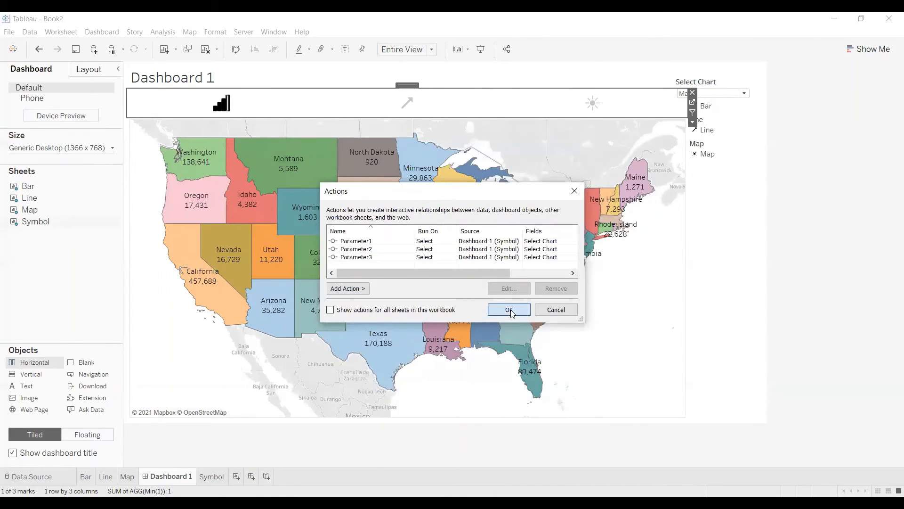
Clear the bar icon's selection and test the chart switching with the line and map icons.
left_click(225, 106)
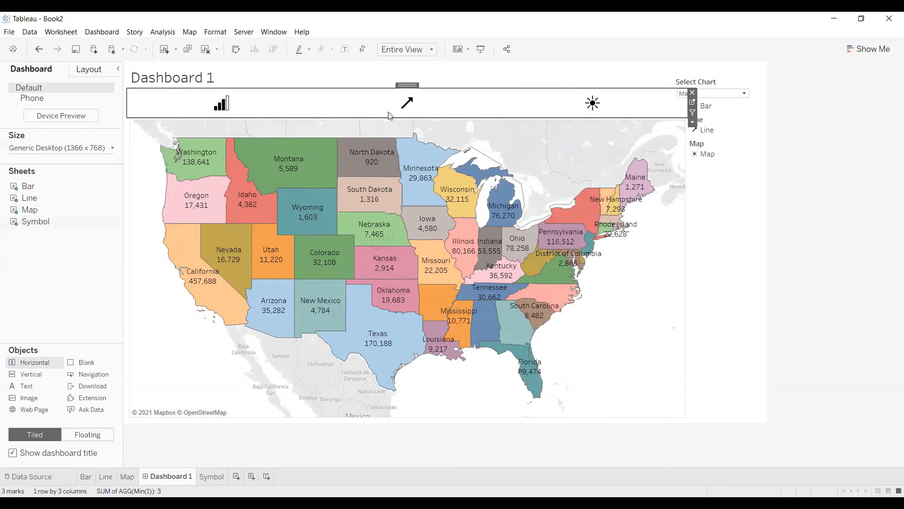
left_click(408, 104)
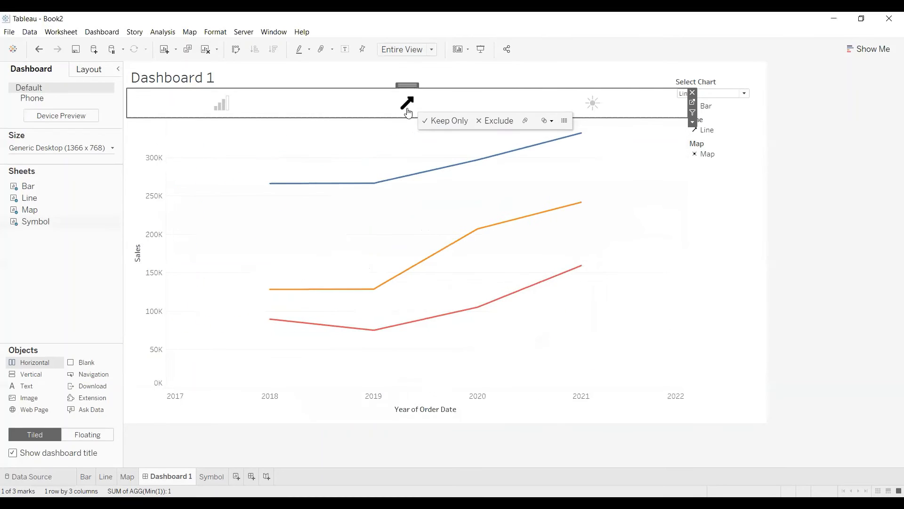
left_click(593, 103)
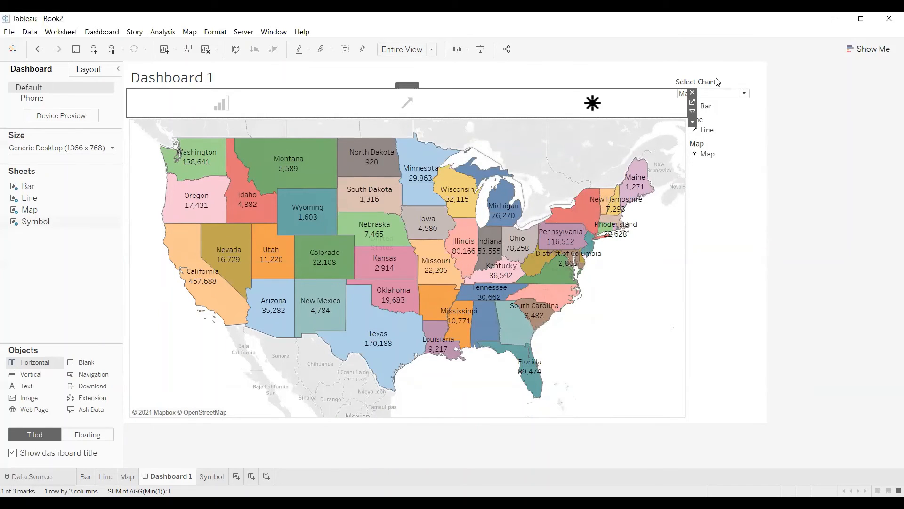
Move the Select Chart control below the shape legends and check its value while choosing the line and bar icons.
left_click_drag(716, 81, 711, 246)
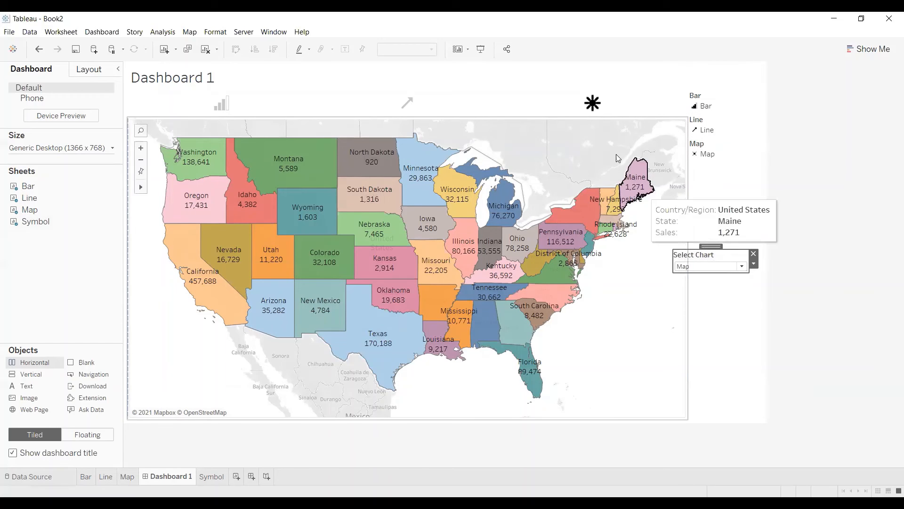
left_click(404, 114)
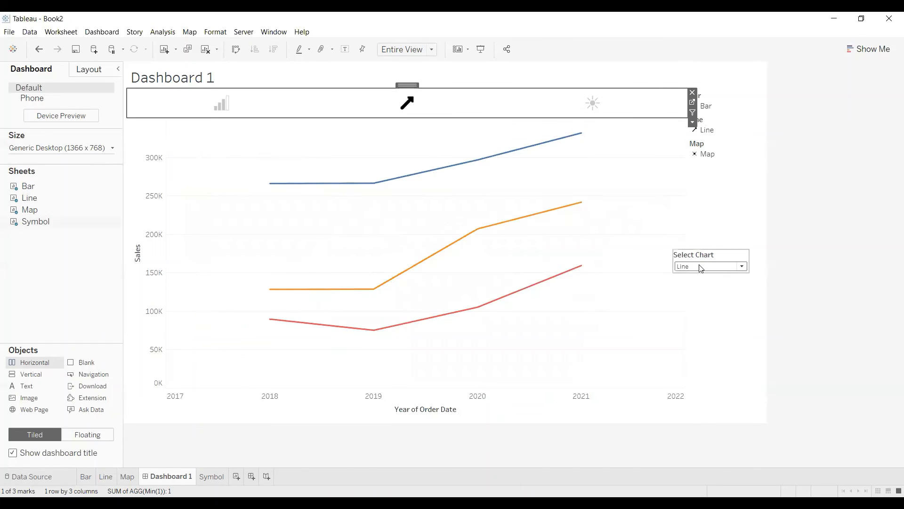
left_click(222, 104)
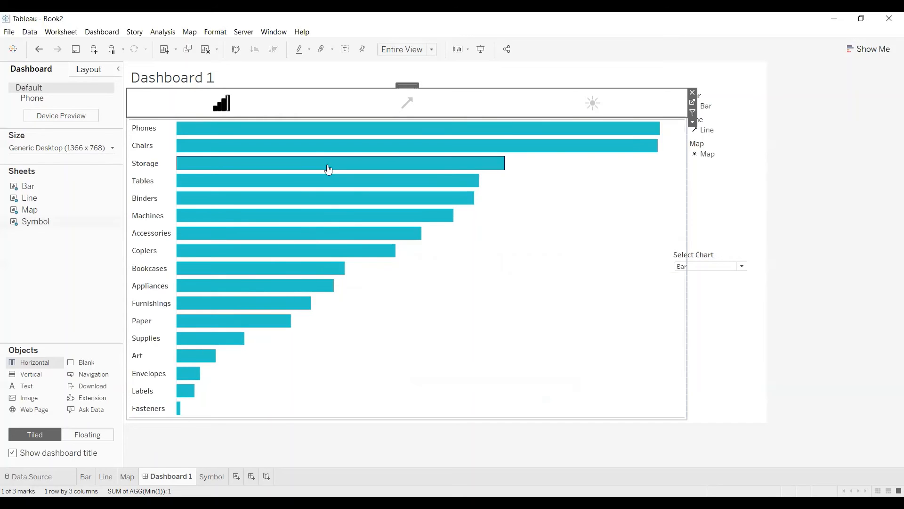
Remove the Select Chart control from the dashboard and test the line and bar icons without it.
left_click(731, 260)
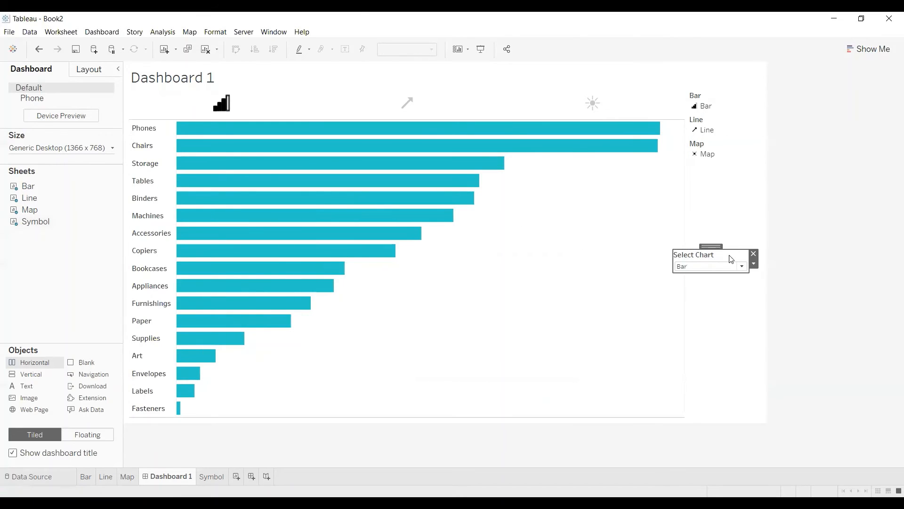
left_click(754, 254)
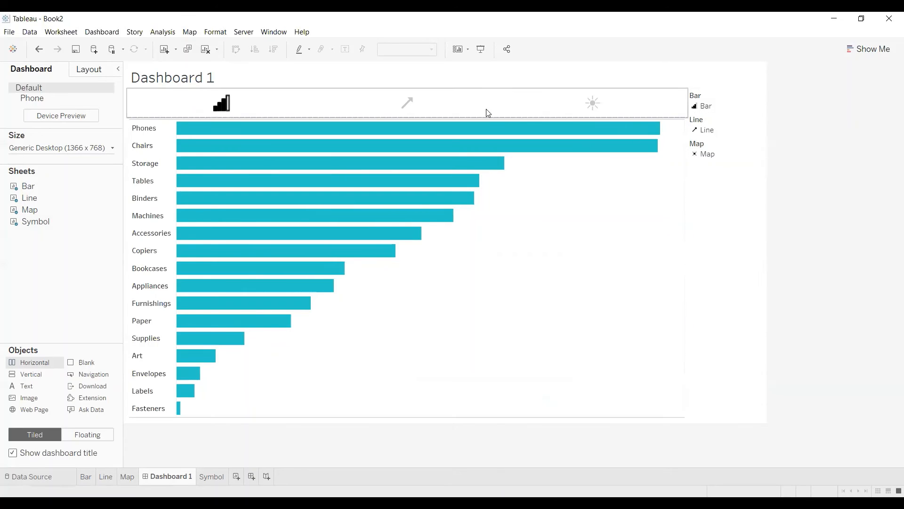
left_click(419, 109)
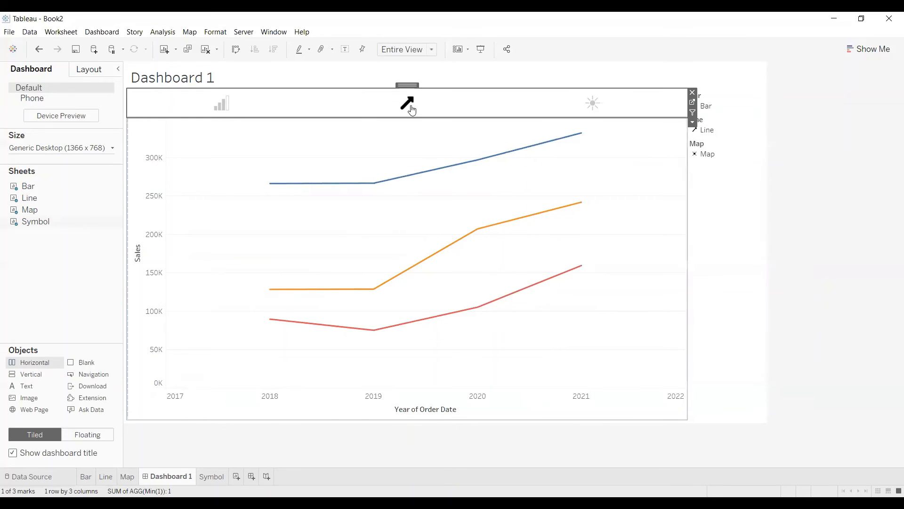
left_click(221, 104)
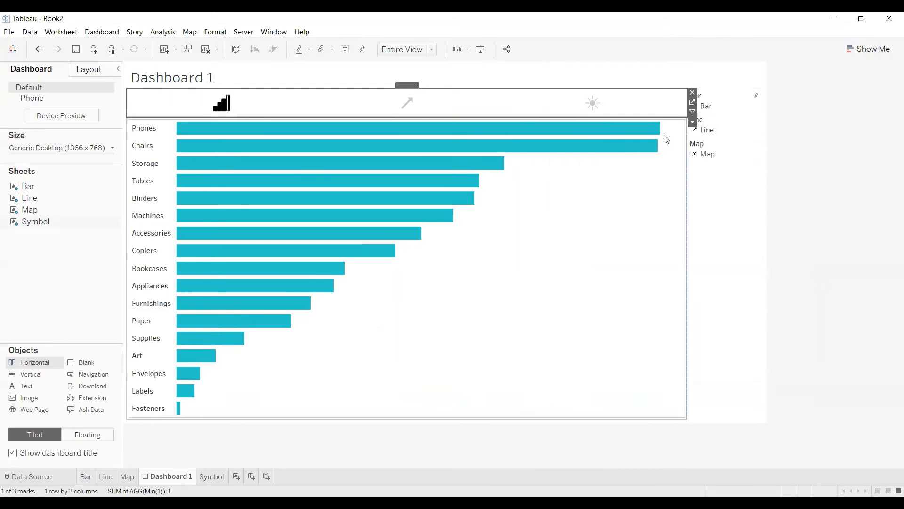
On the Symbol sheet, create a calculated field named Dummy with the formula "Dummy".
left_click(692, 105)
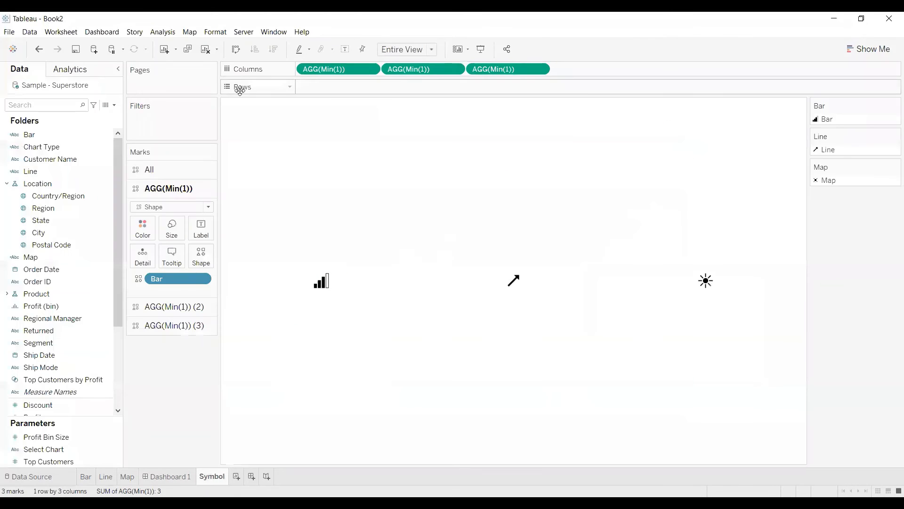
left_click(113, 105)
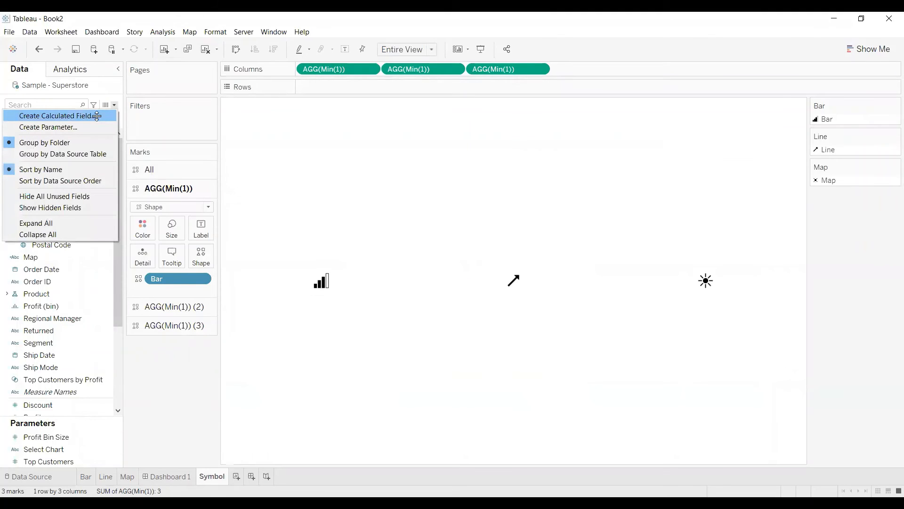
left_click(96, 117)
type("Dummy")
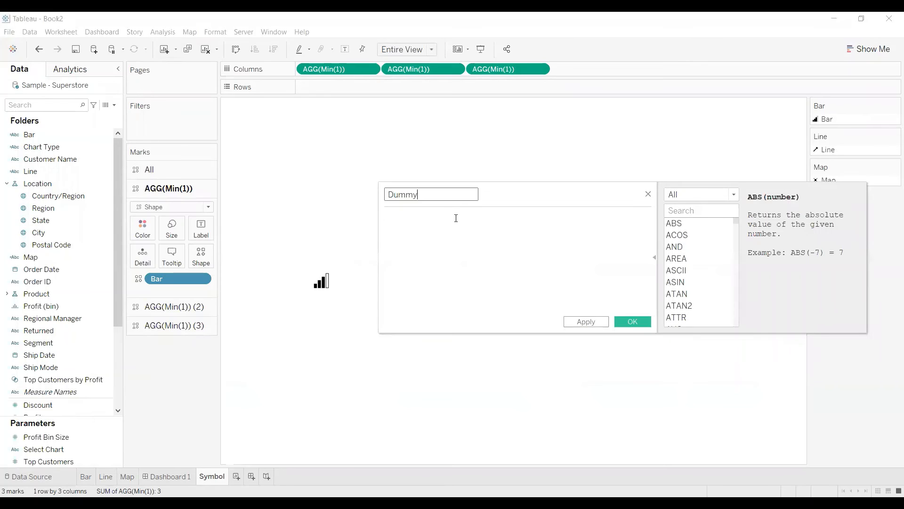
left_click(456, 218)
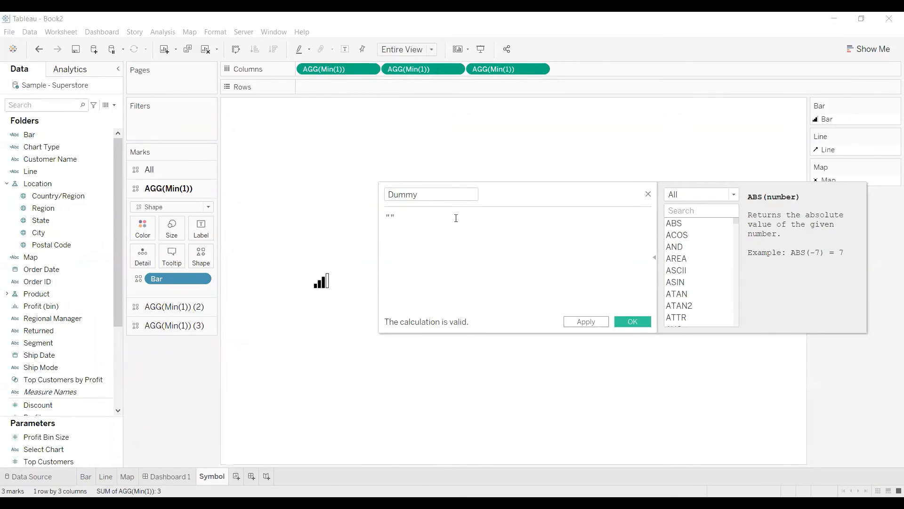
key("ctrl+v")
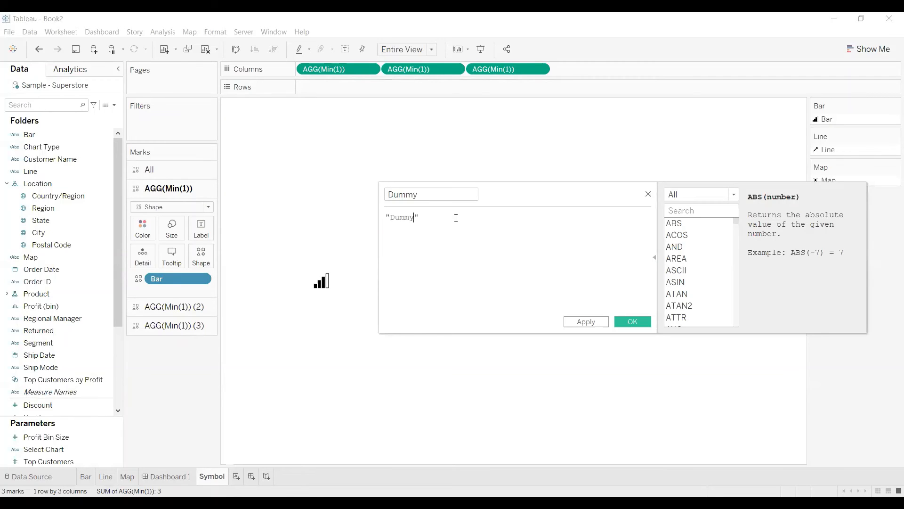
left_click(635, 320)
Add the Dummy field to Detail for all marks on the Symbol sheet and keep the tooltip empty.
left_click(160, 175)
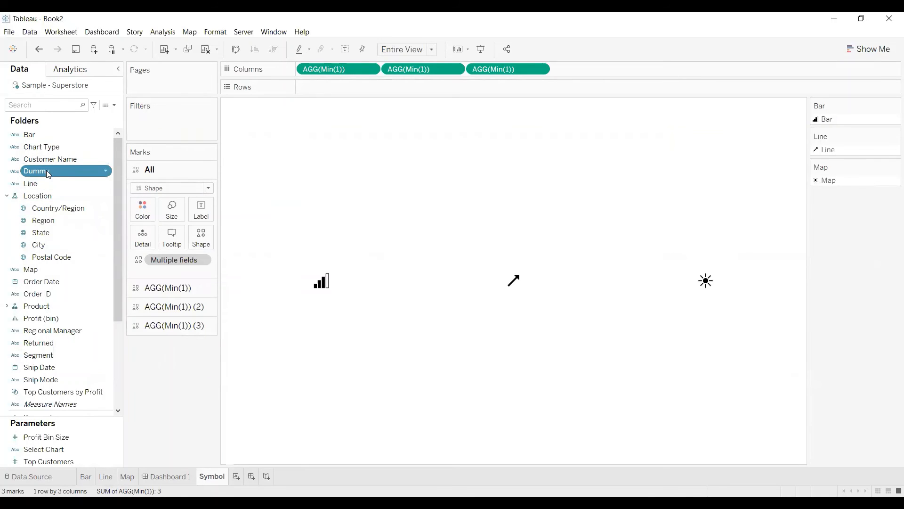
left_click_drag(46, 171, 144, 245)
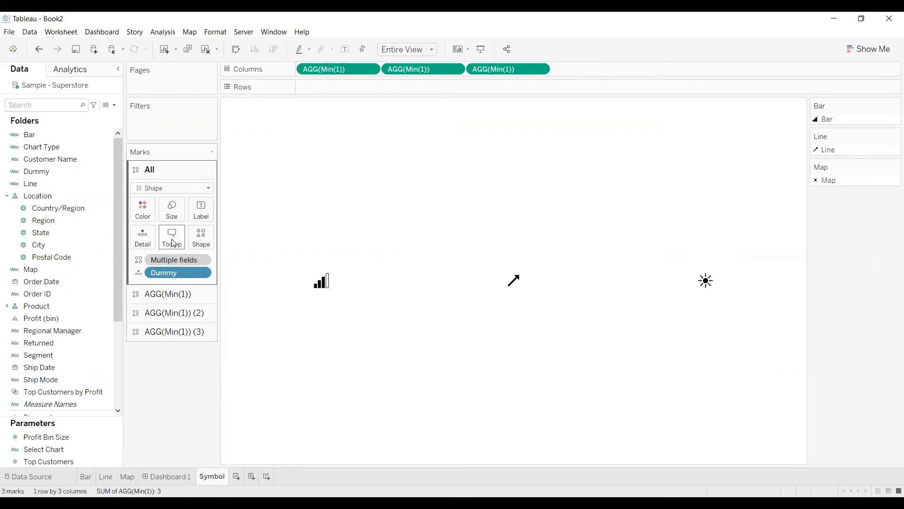
left_click(172, 238)
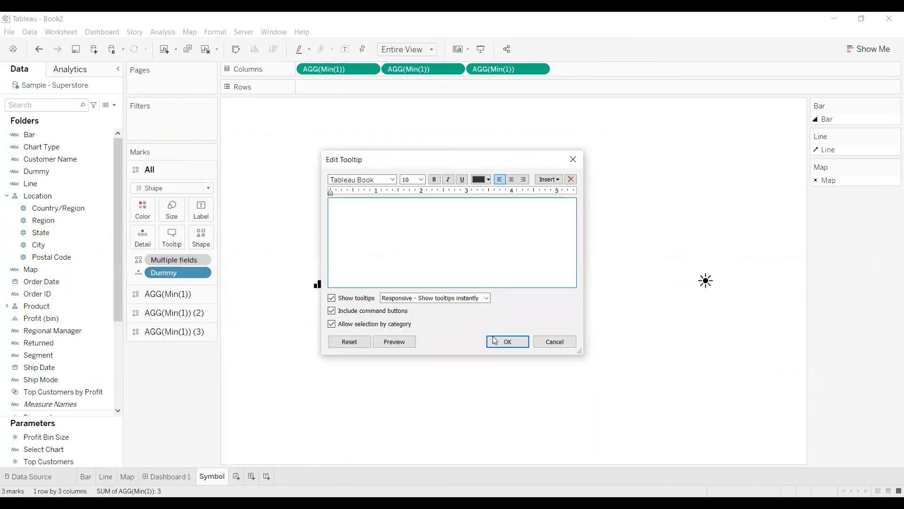
left_click(506, 347)
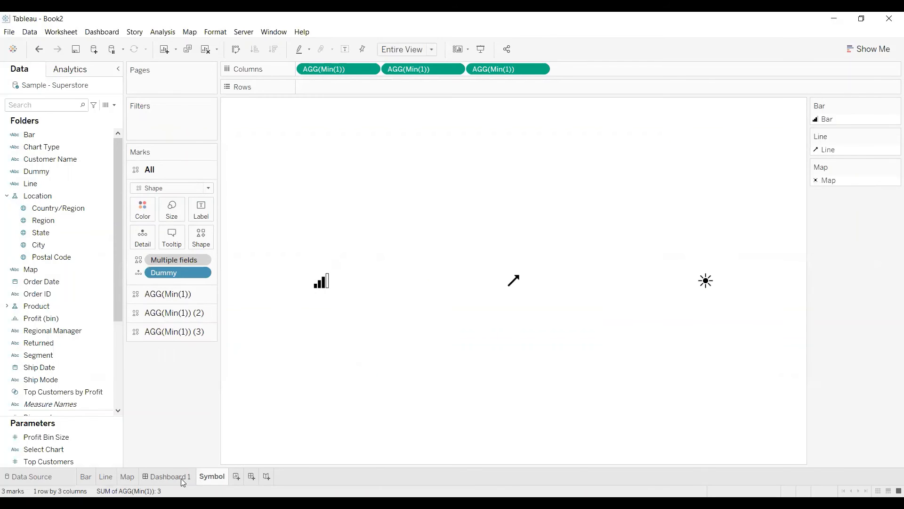
Return to Dashboard 1 and select the line icon to check how the icons highlight.
left_click(181, 478)
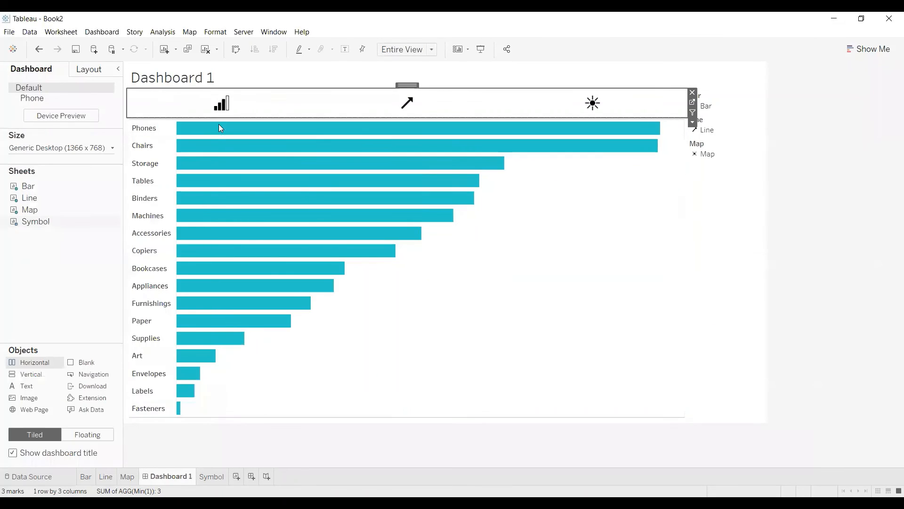
mouse_move(266, 145)
left_click(404, 107)
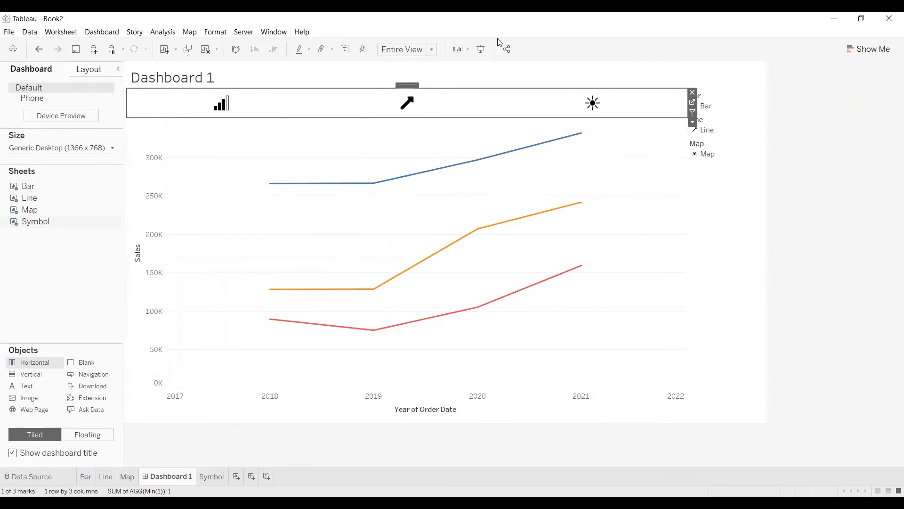
Add a filter action to the dashboard with only the Symbol sheet as both source and target.
left_click(111, 34)
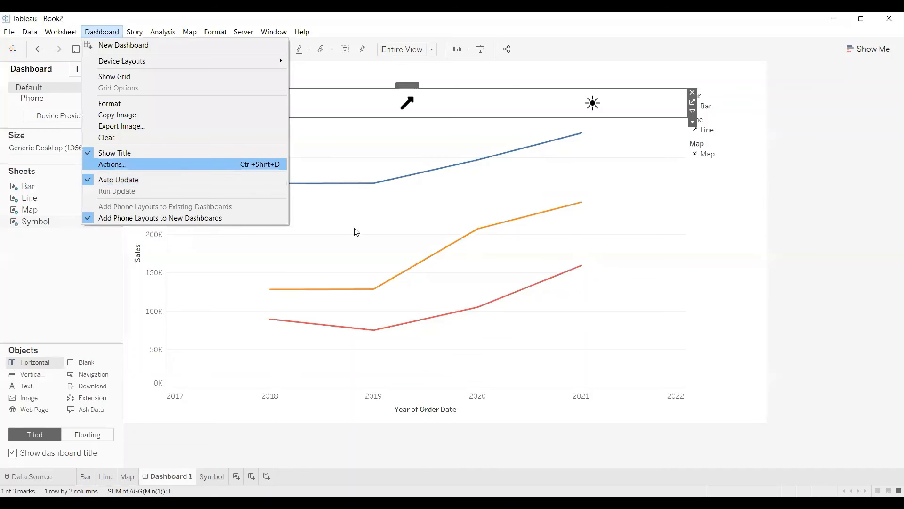
key("Return")
left_click(351, 288)
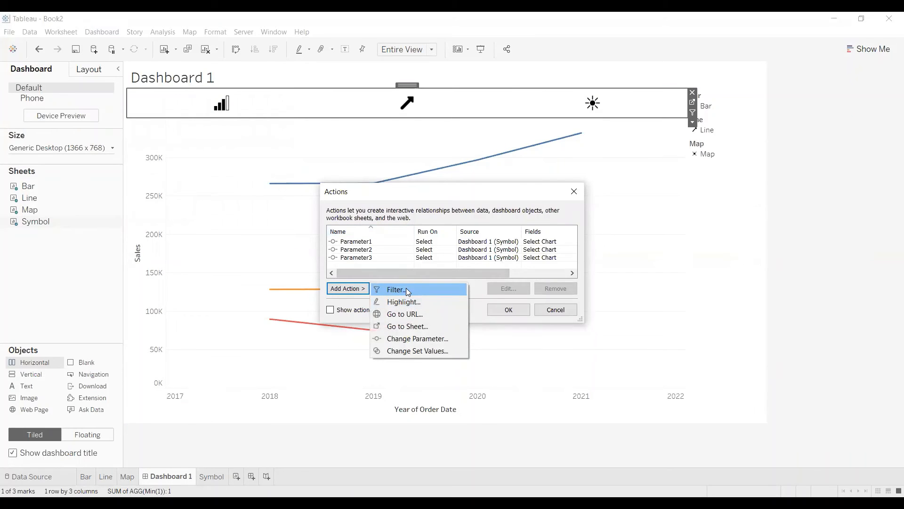
left_click(408, 291)
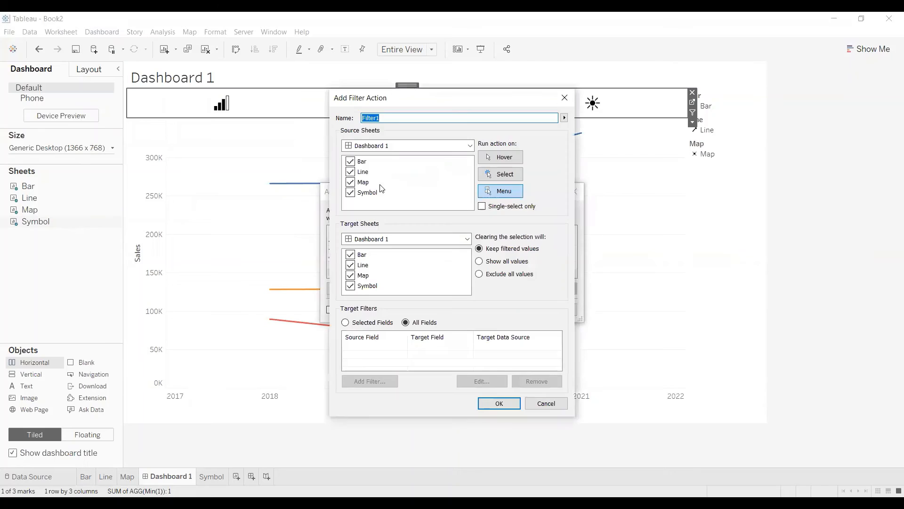
left_click(351, 172)
left_click(350, 182)
left_click(350, 161)
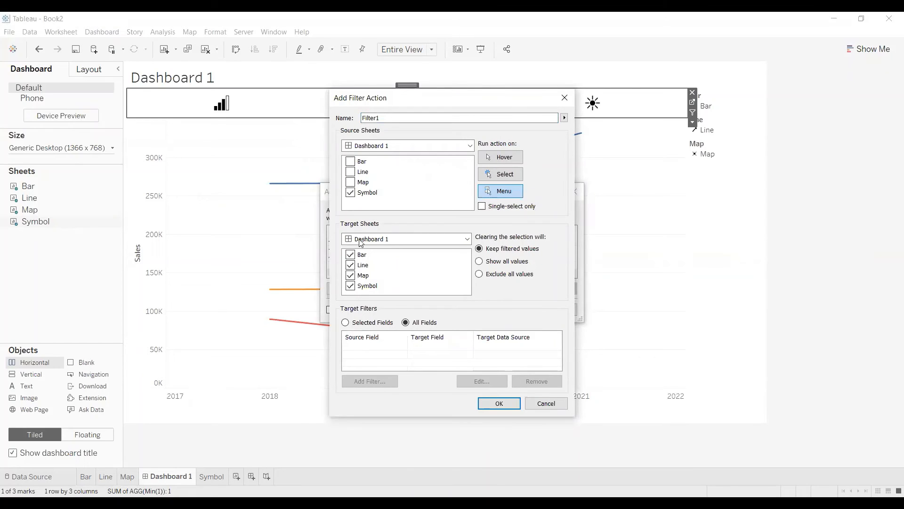
left_click(352, 254)
left_click(351, 264)
left_click(351, 275)
Restrict the filter action to selected fields, mapping source field Dummy to target field Manufacturer.
left_click(346, 323)
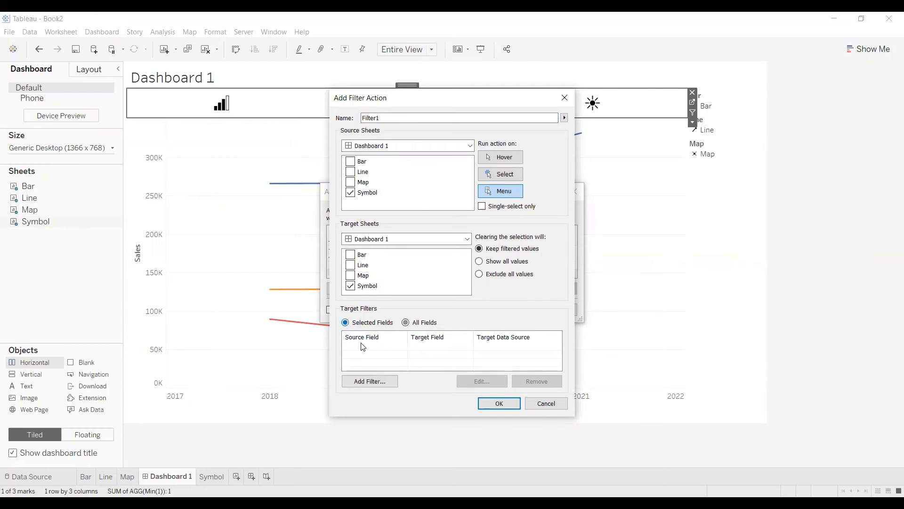
left_click(367, 382)
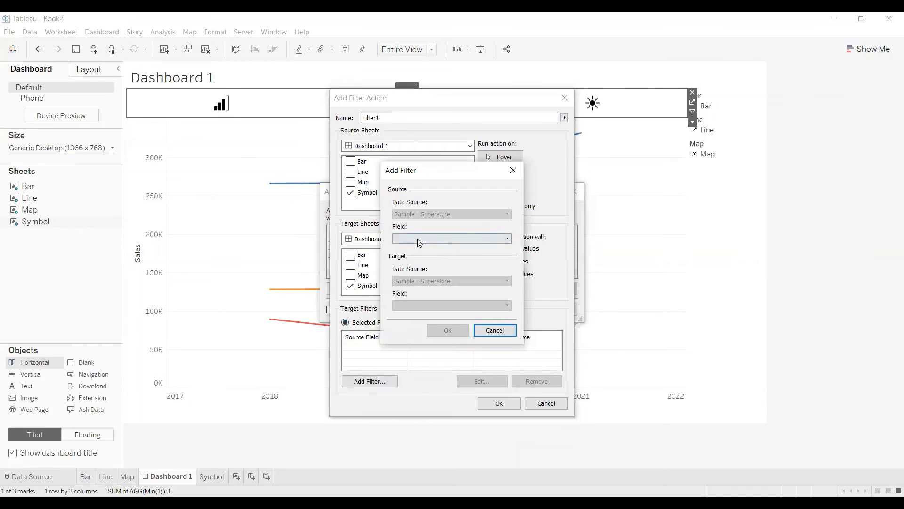
left_click(417, 239)
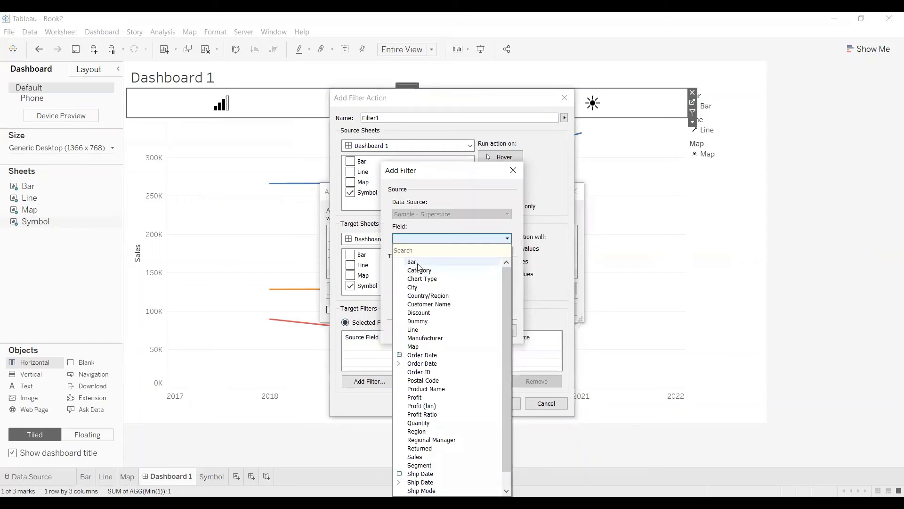
left_click(421, 323)
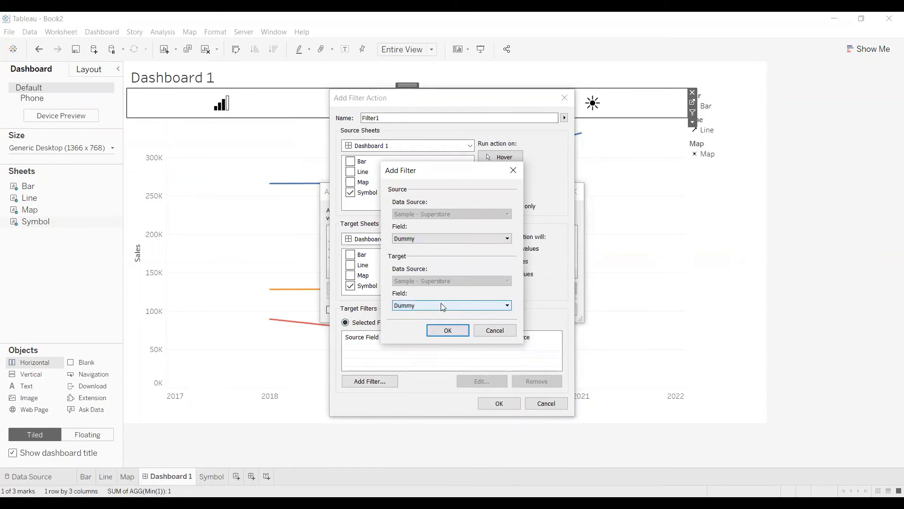
left_click(440, 304)
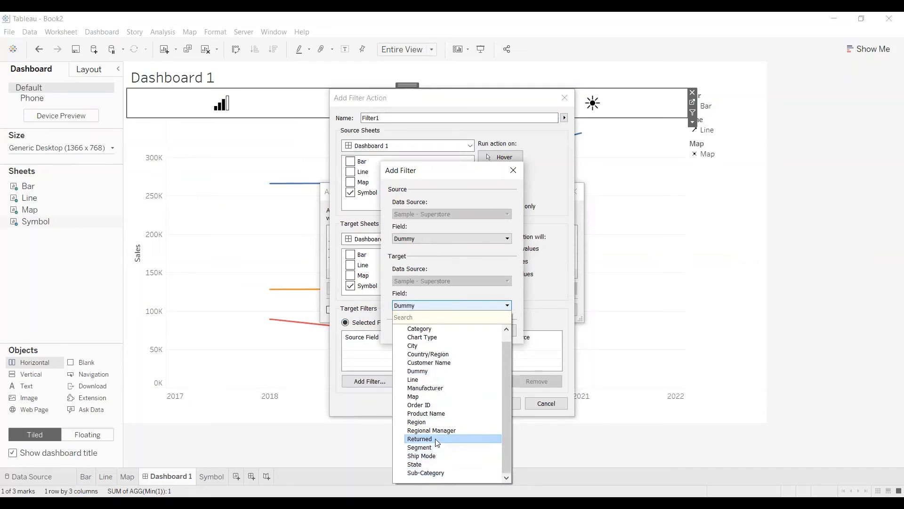
left_click(437, 388)
left_click(461, 329)
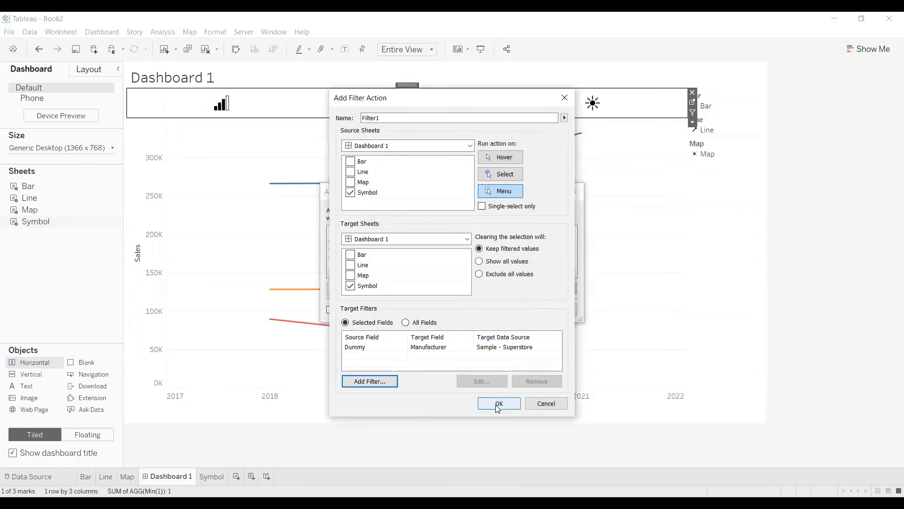
Run the filter action on Select, show all values when the selection is cleared, and save the dashboard's actions.
left_click(499, 176)
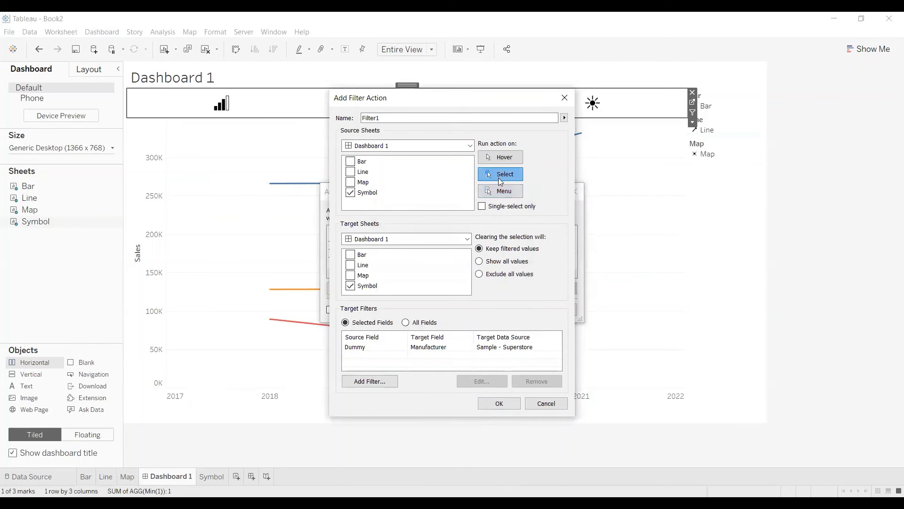
left_click(501, 262)
left_click(503, 408)
left_click(514, 311)
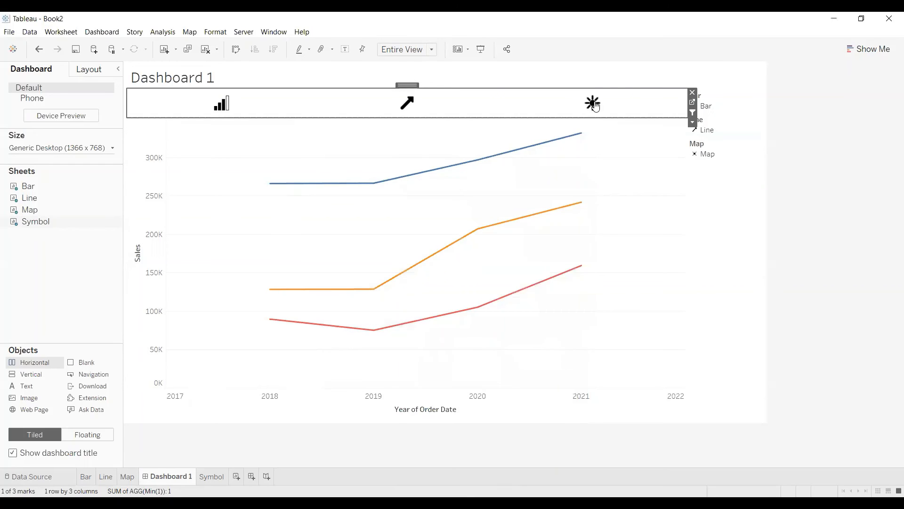
Test the map and line icons on the dashboard to check the chart switching and icon highlighting.
left_click(592, 104)
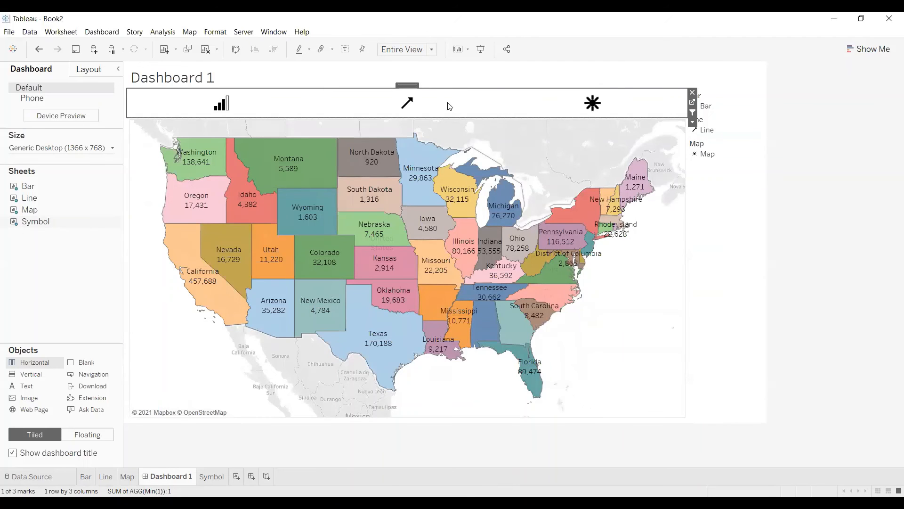
left_click(406, 102)
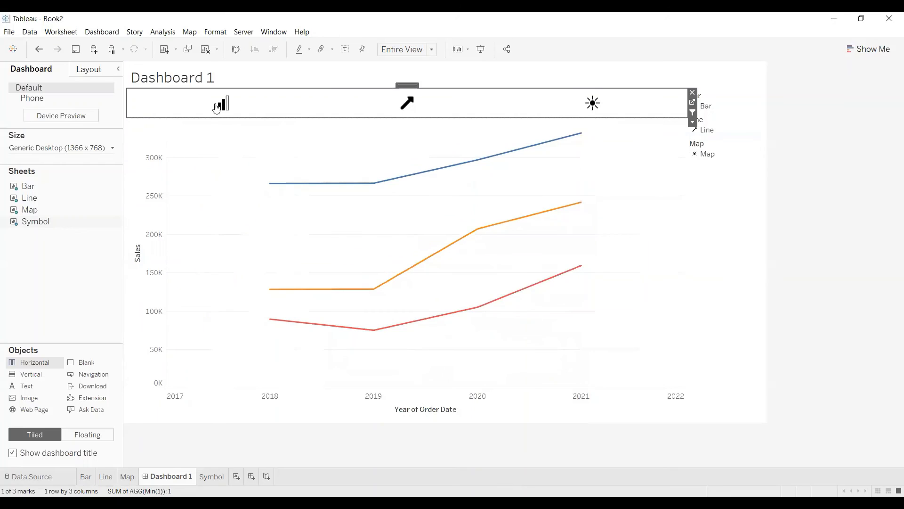
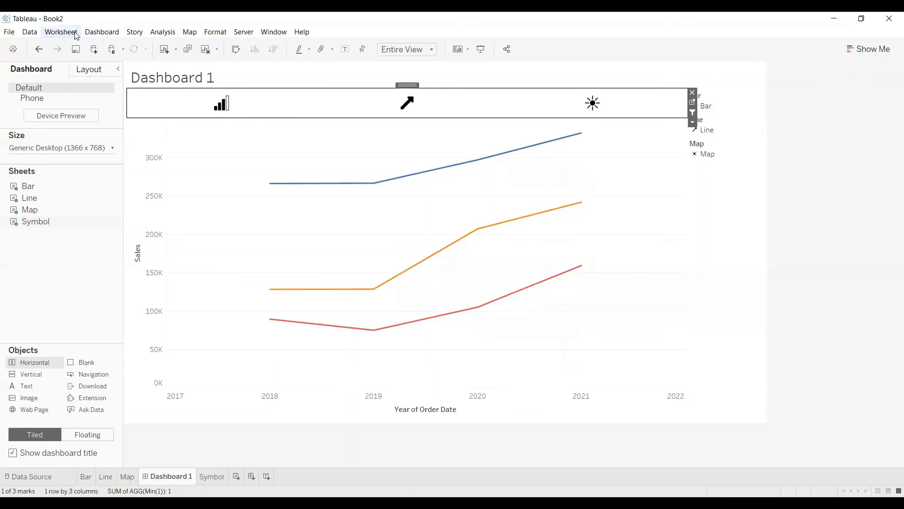
Remove the filter action on the Symbol sheet from the dashboard's actions and save the remaining parameter actions.
left_click(102, 32)
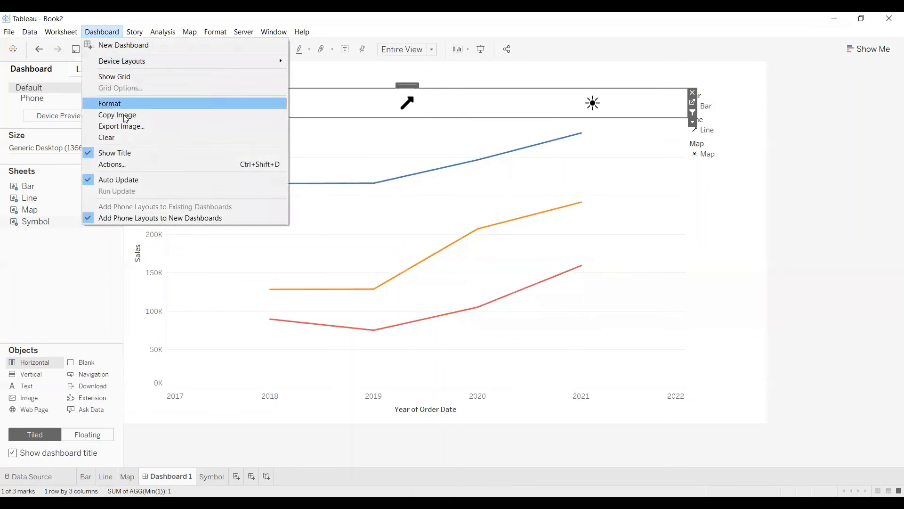
left_click(125, 168)
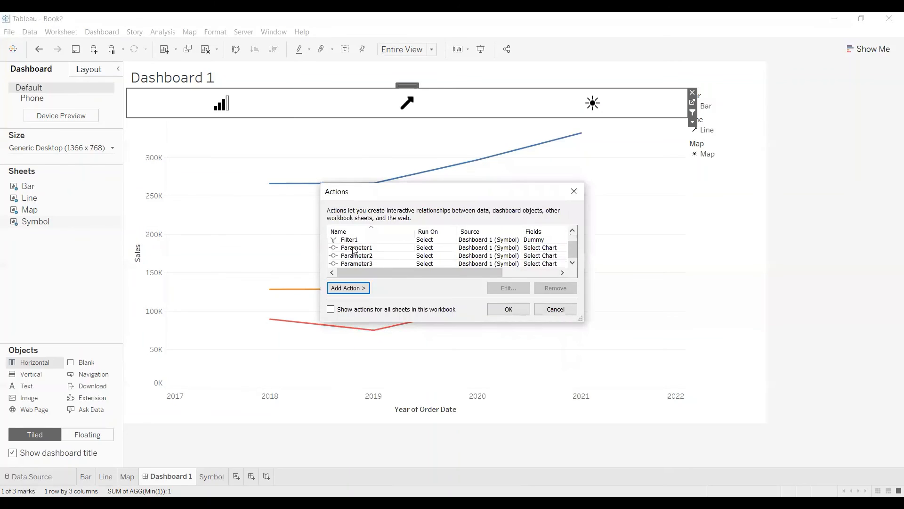
left_click(354, 240)
left_click(551, 289)
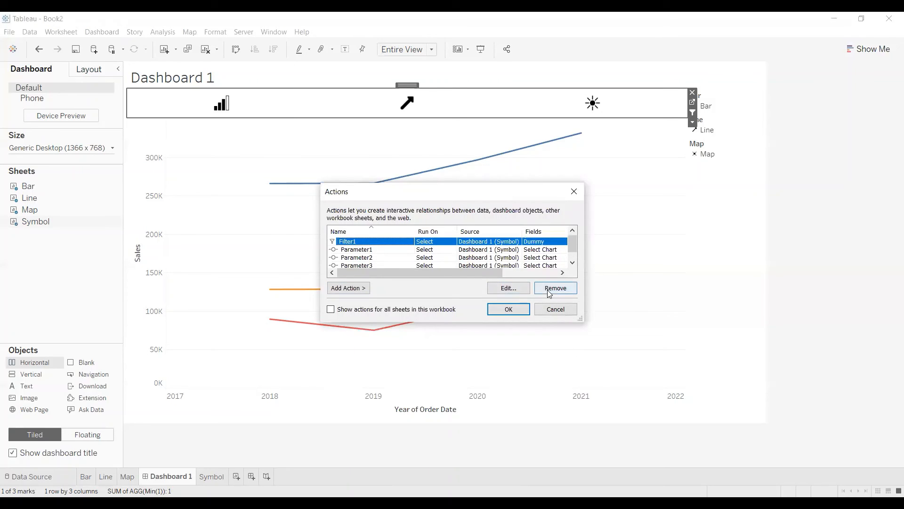
left_click(509, 309)
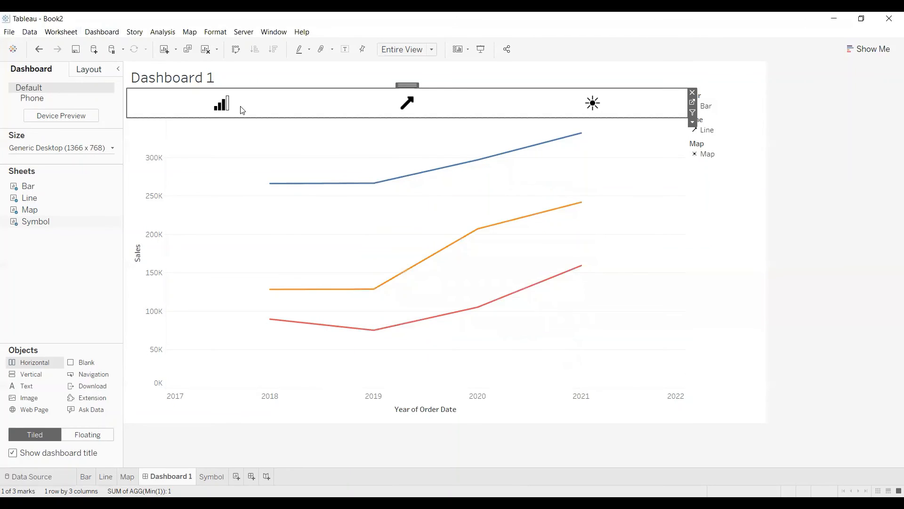
Test the line, map and bar icons on the dashboard to check chart switching and highlighting without the filter action.
left_click(407, 107)
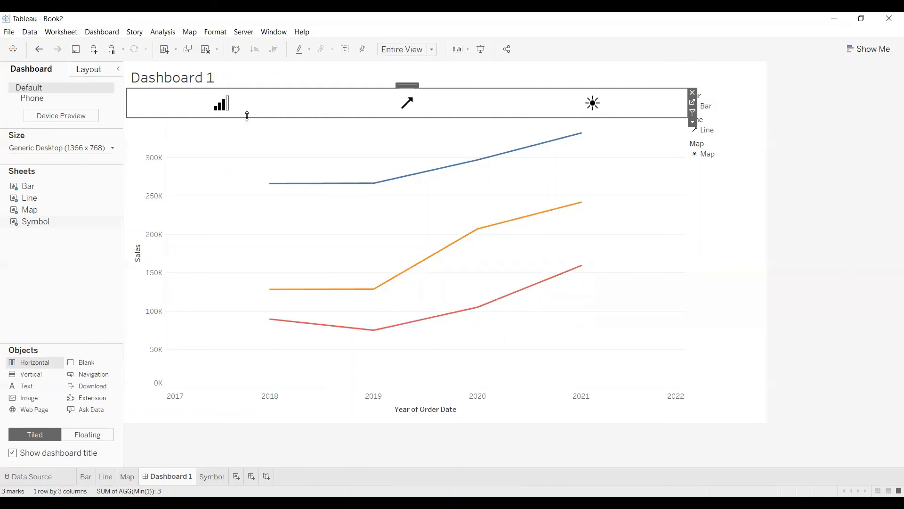
left_click(592, 105)
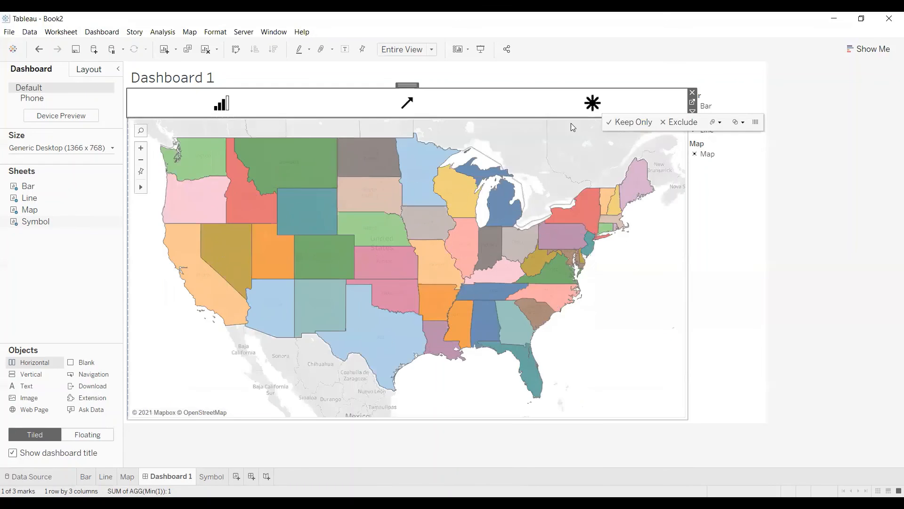
left_click(477, 113)
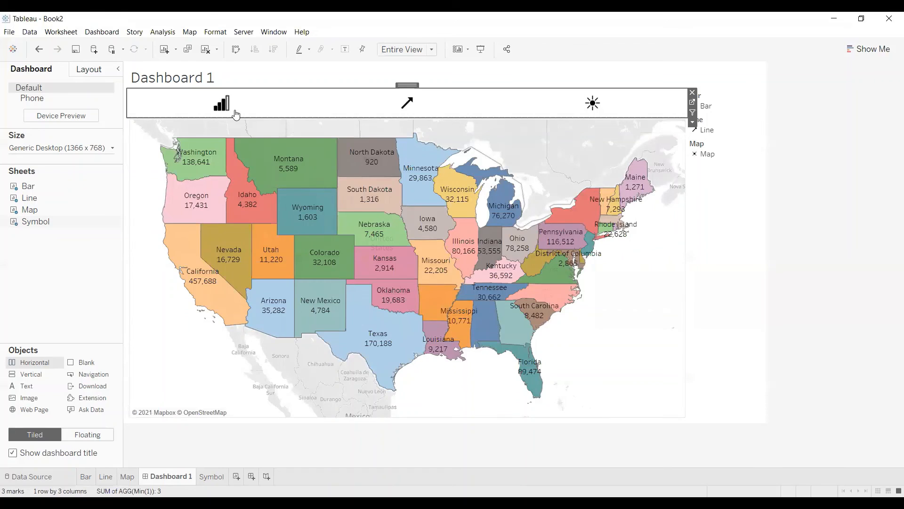
left_click(222, 104)
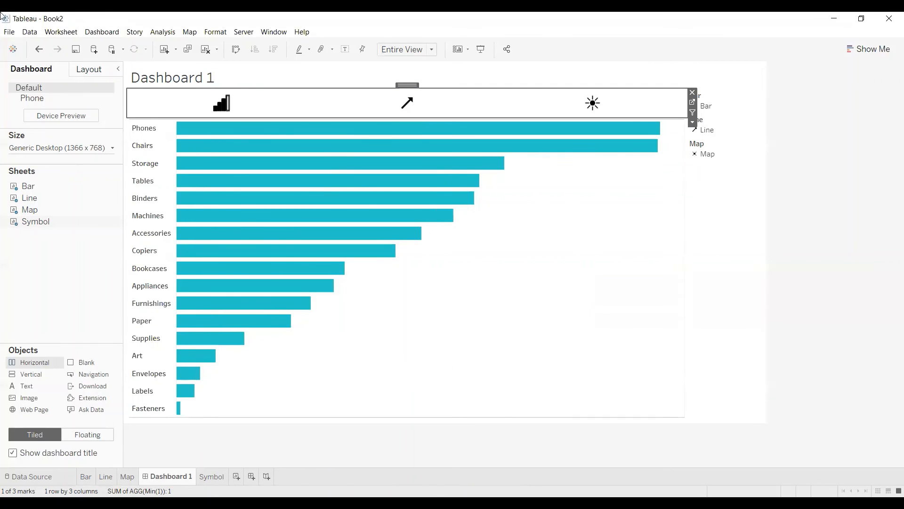
Remove the Bar, Line and Map shape legends from the dashboard.
left_click(735, 100)
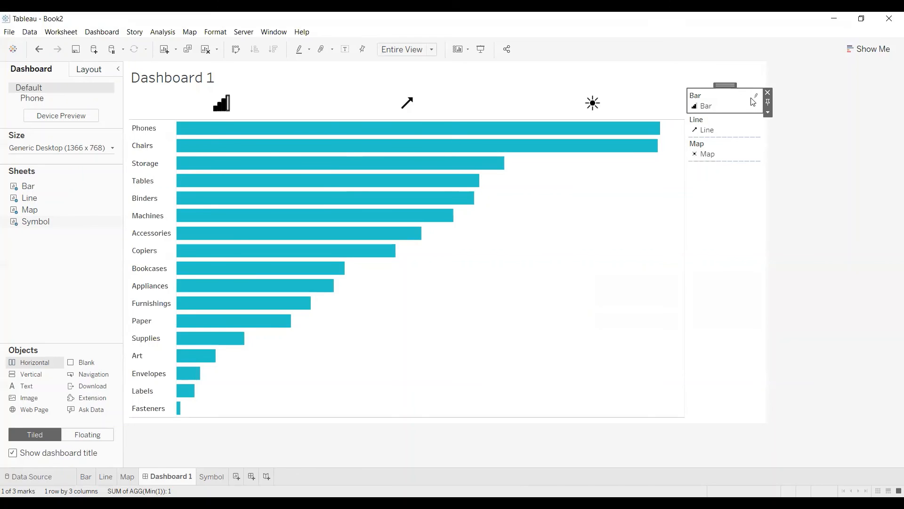
left_click(743, 124)
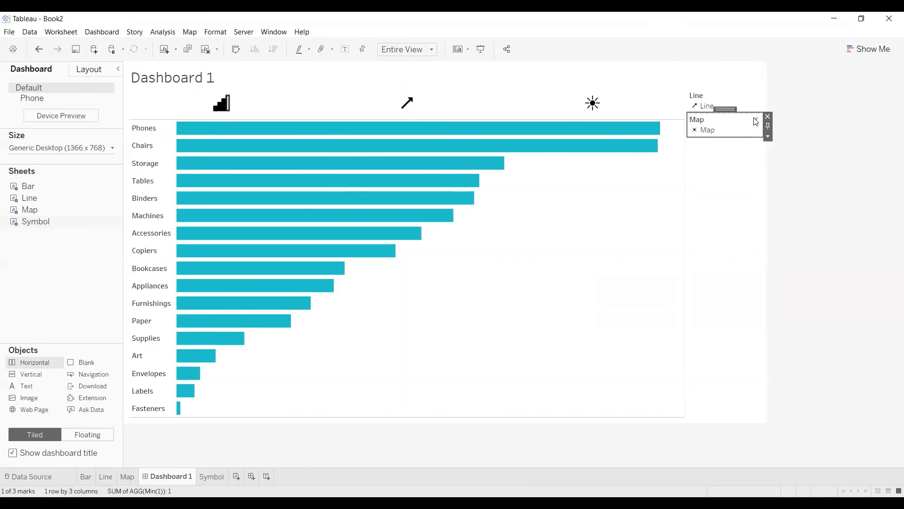
left_click(768, 117)
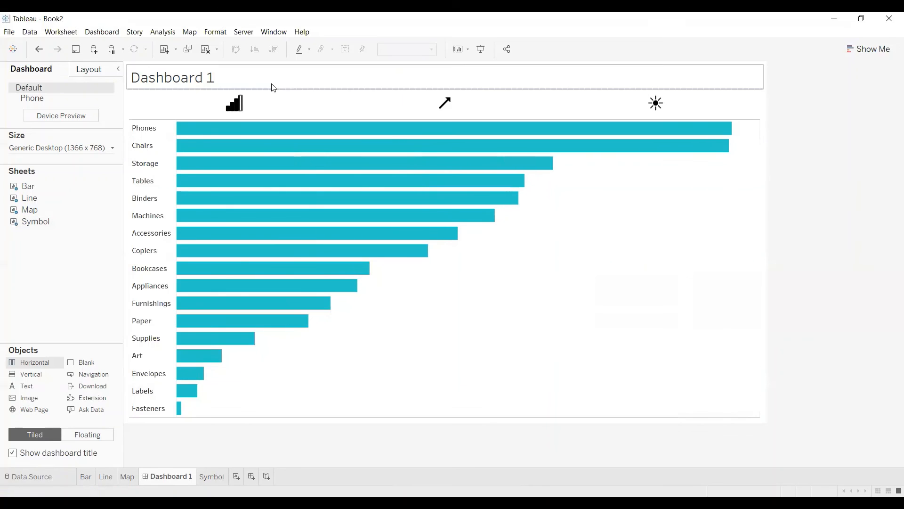
Replace the dashboard title text with "Choose Chart Type by Icon Parameter Action".
left_click(272, 85)
double_click(271, 85)
key("ctrl+a")
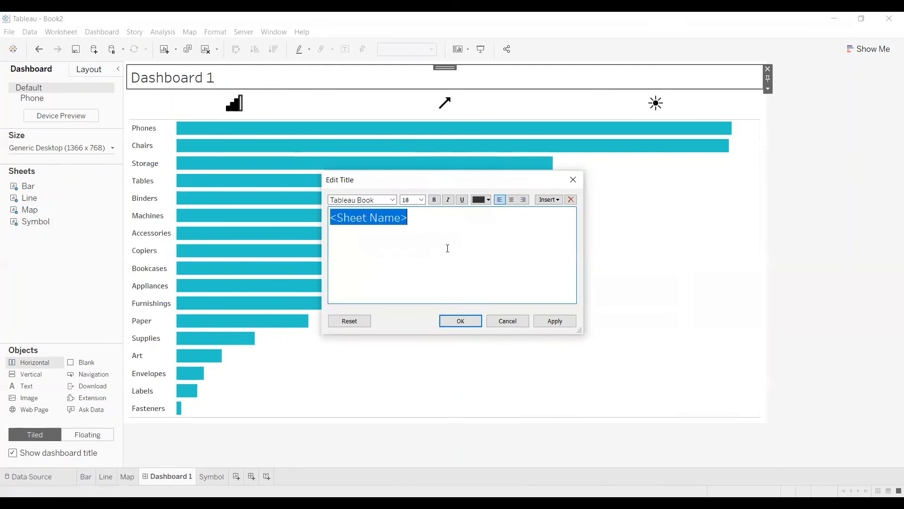
type("Choose Chart Typ")
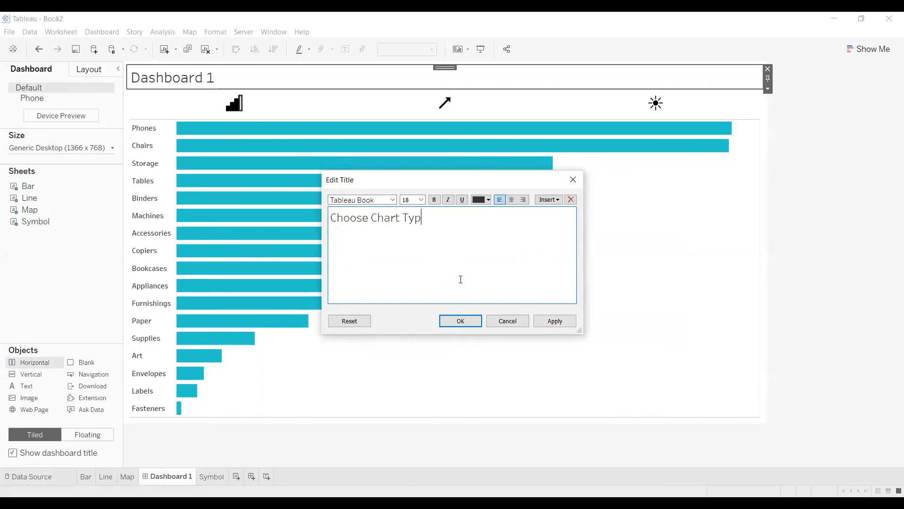
type("e by Icon Parame")
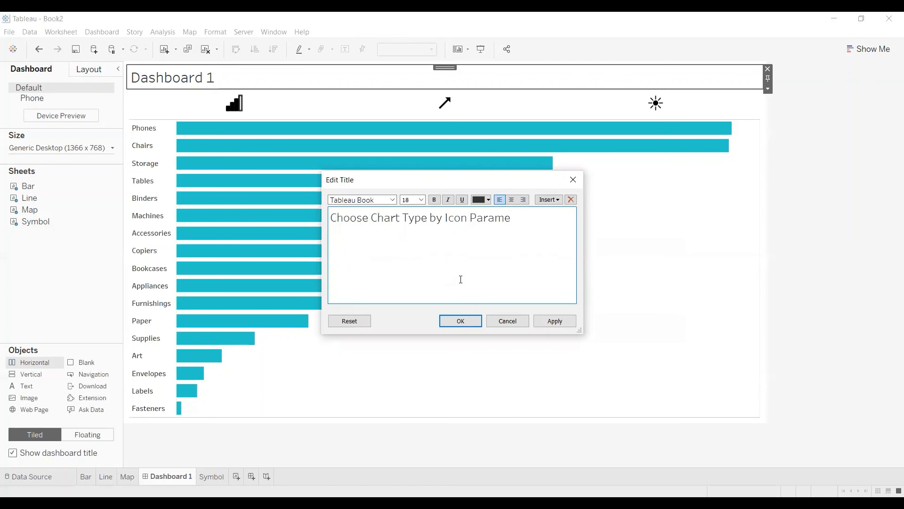
type("ter Action")
Format the whole title text as centred, bold and white, and save the title.
key("ctrl+a")
left_click(511, 199)
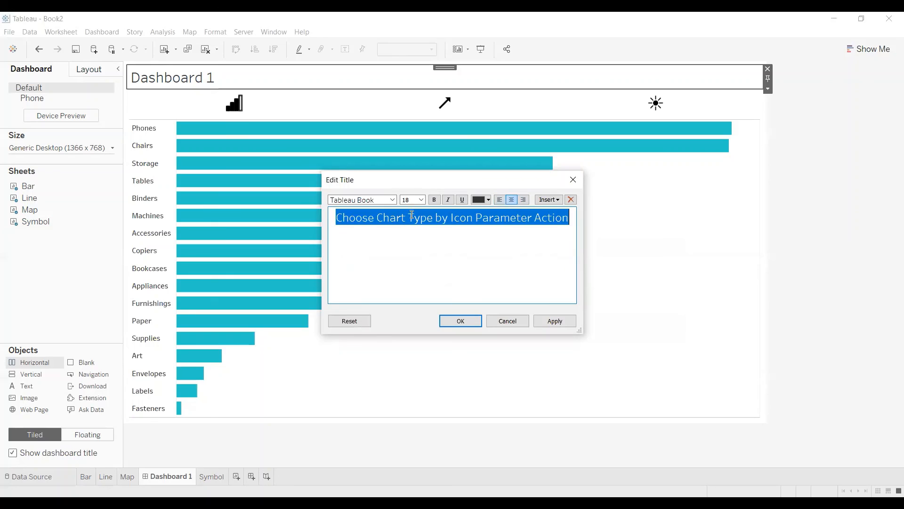
left_click(432, 200)
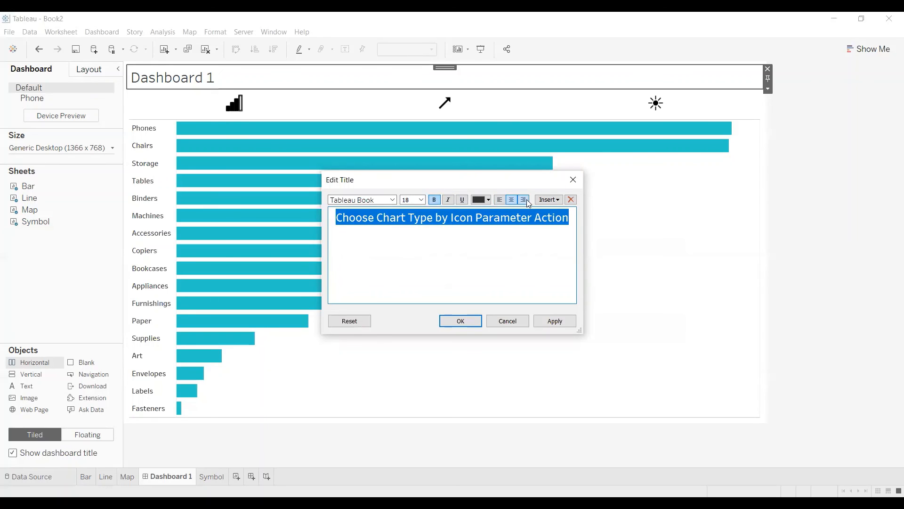
left_click(486, 200)
left_click(492, 211)
left_click(556, 320)
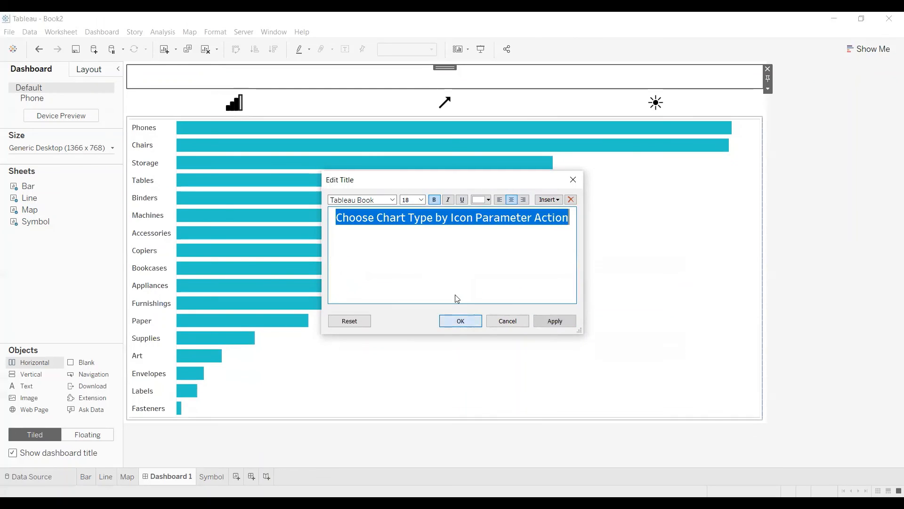
left_click(461, 321)
Shade the dashboard title with the same teal as the bars and increase the title's height to about 64 px.
right_click(426, 76)
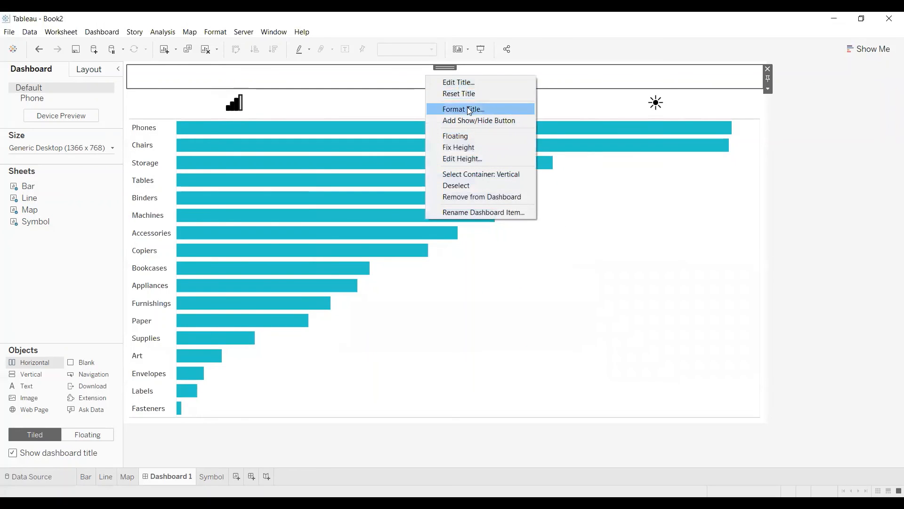
left_click(469, 110)
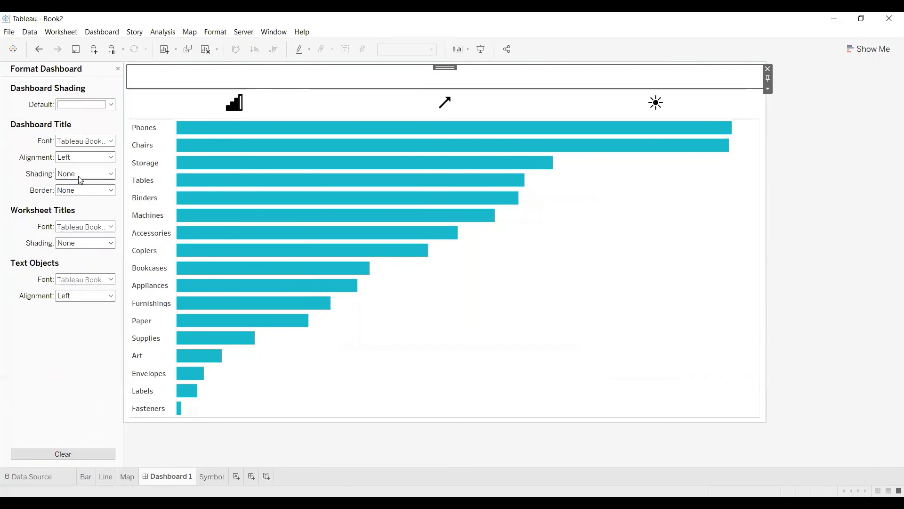
left_click(81, 175)
left_click(63, 256)
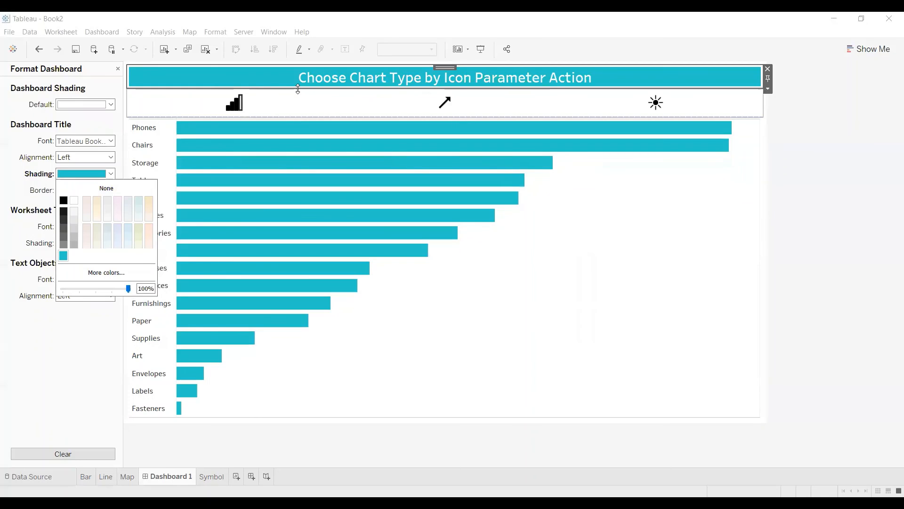
left_click_drag(297, 89, 297, 96)
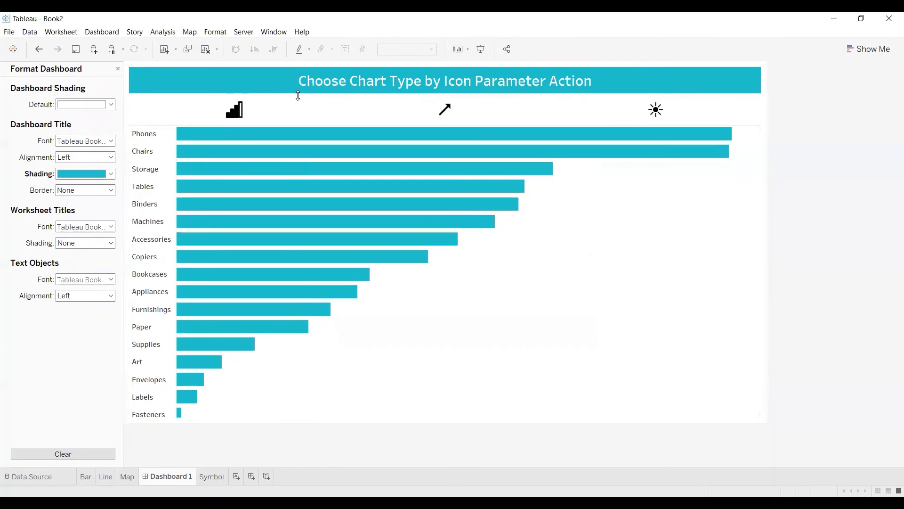
left_click(117, 69)
Set the dashboard title's outer padding to 0 on all sides.
left_click(90, 70)
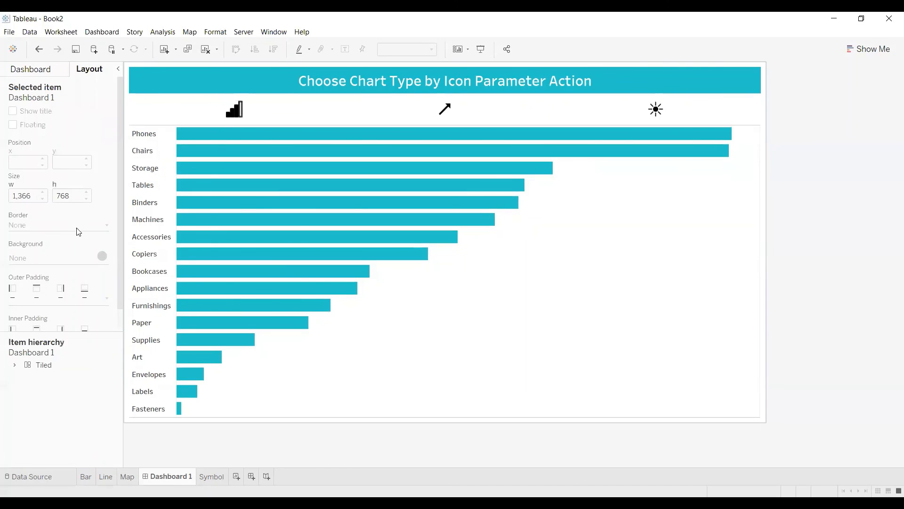
left_click(178, 70)
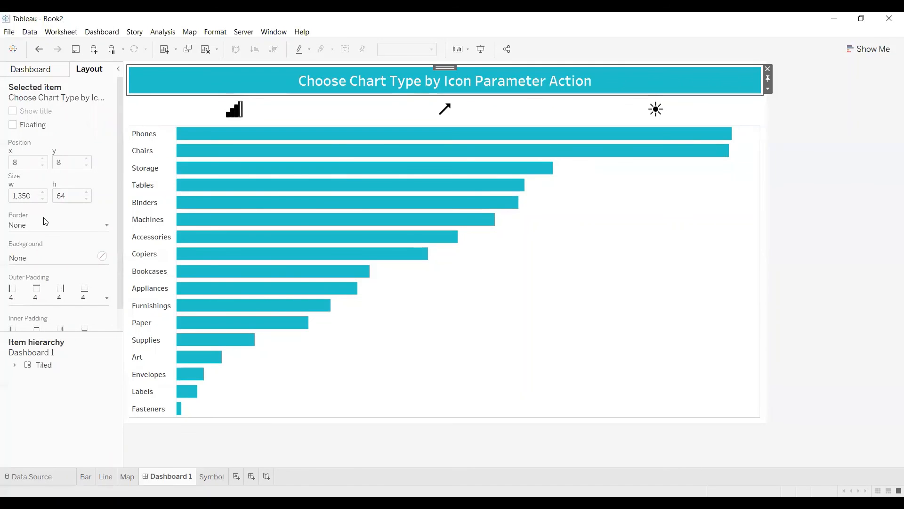
left_click(59, 297)
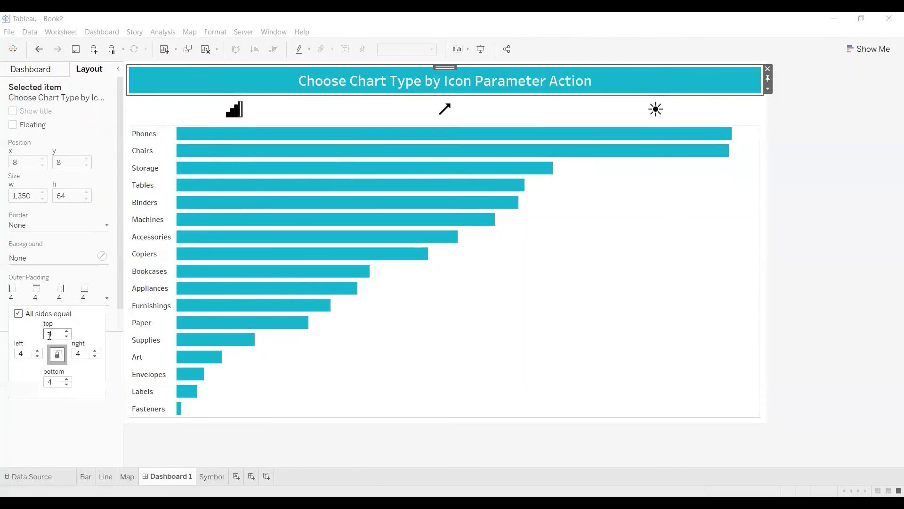
left_click(67, 337)
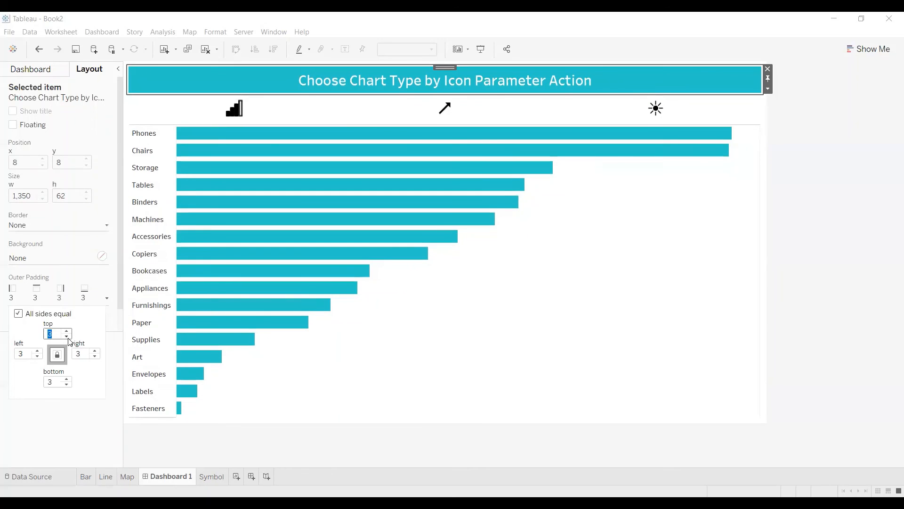
left_click(67, 337)
left_click(66, 337)
left_click(67, 336)
Set the outer padding of both the Bar chart and the Symbol icon sheet to 1 on all sides.
left_click(532, 359)
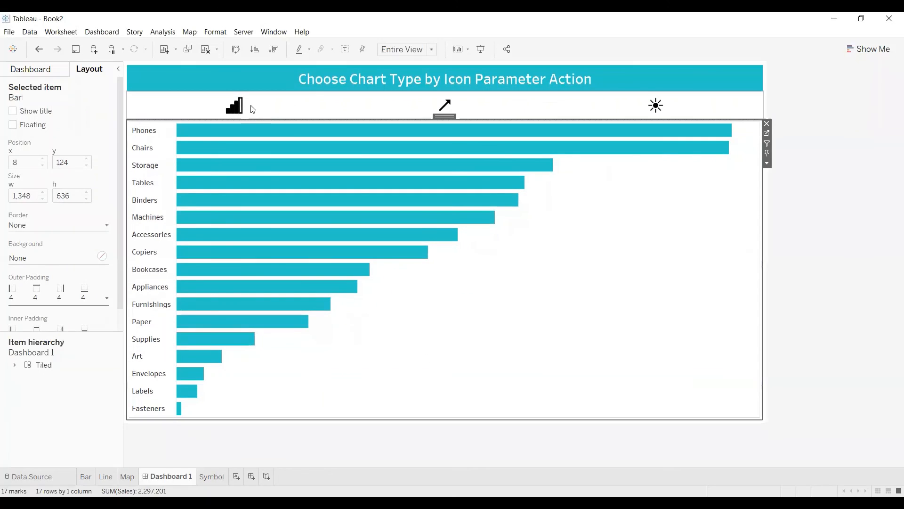
left_click(237, 105)
left_click(551, 257)
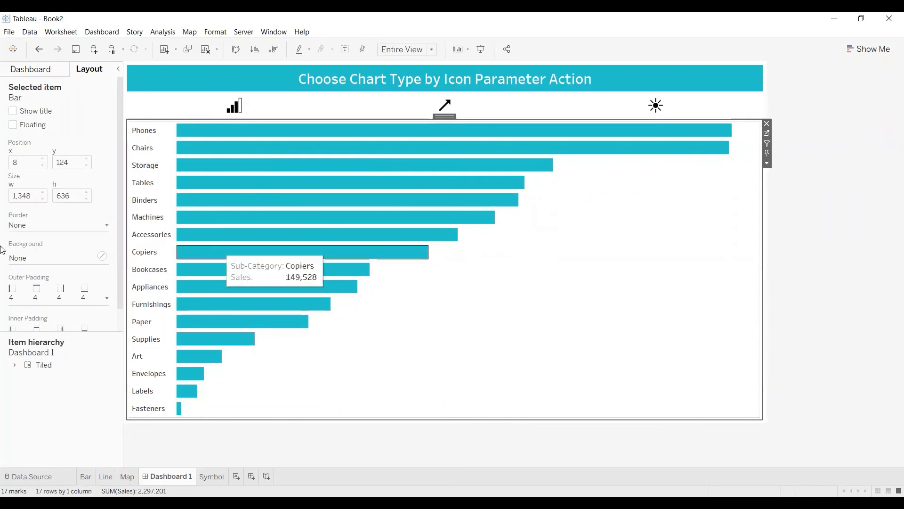
left_click(70, 298)
left_click(66, 337)
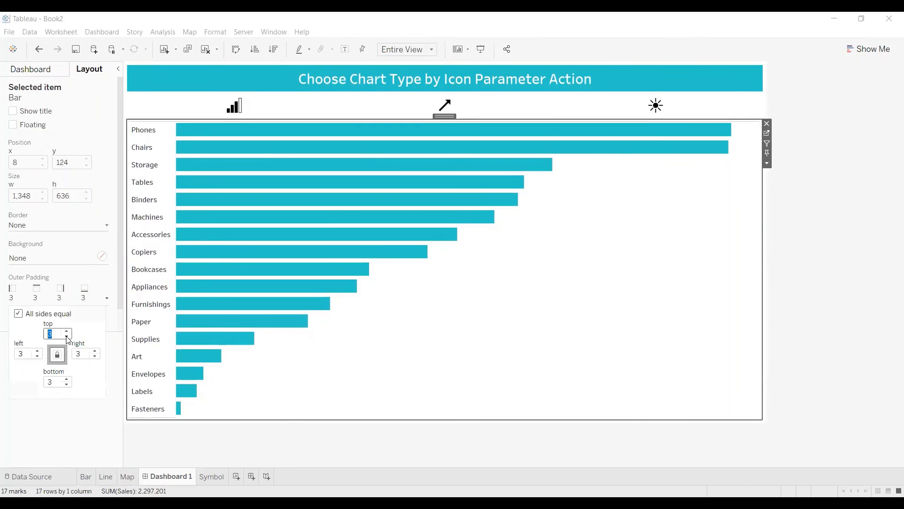
left_click(67, 338)
left_click(66, 337)
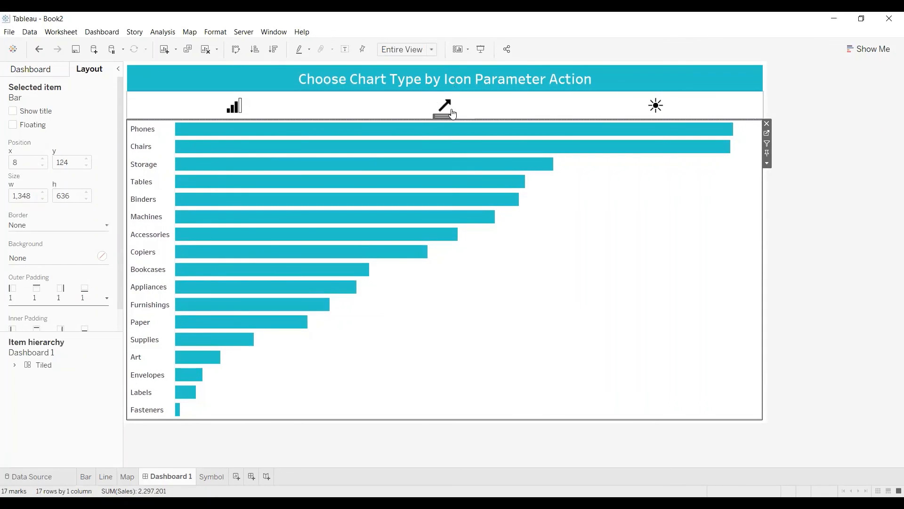
left_click(446, 108)
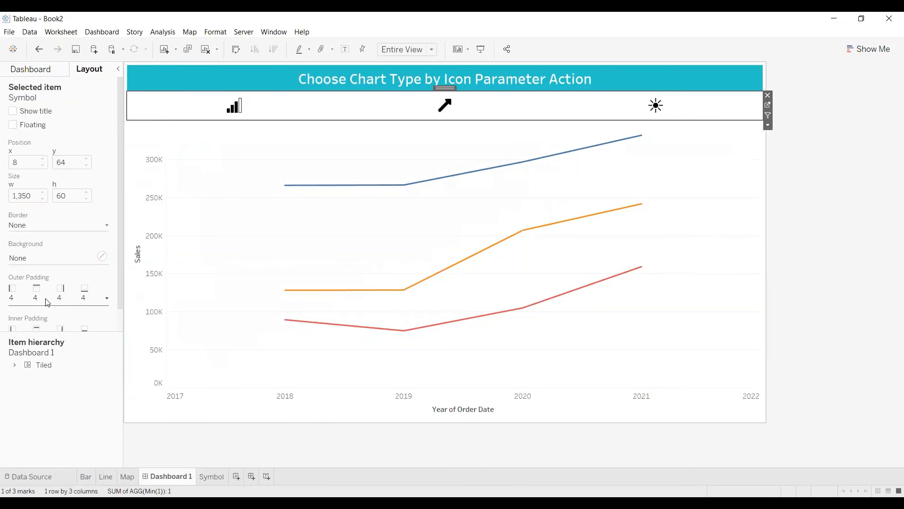
left_click(49, 301)
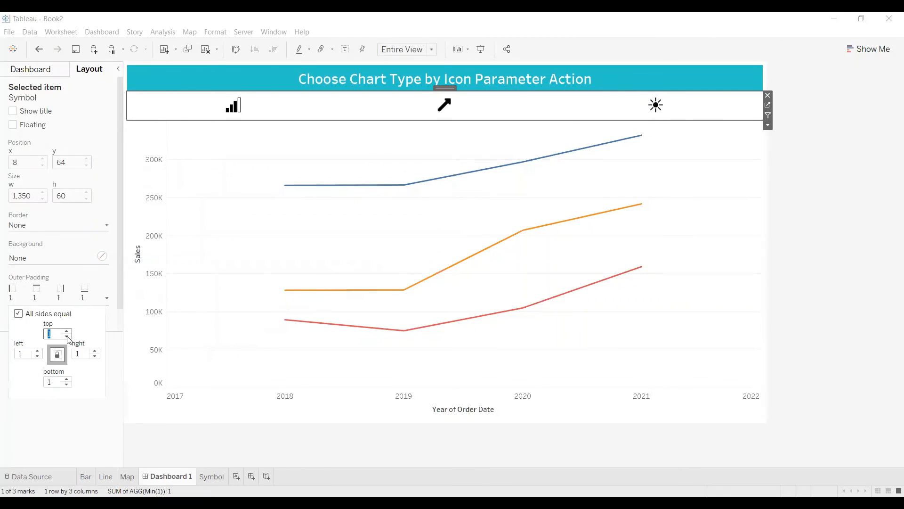
Switch the dashboard to the map chart and enlarge the title's height to about 72 px.
left_click(656, 105)
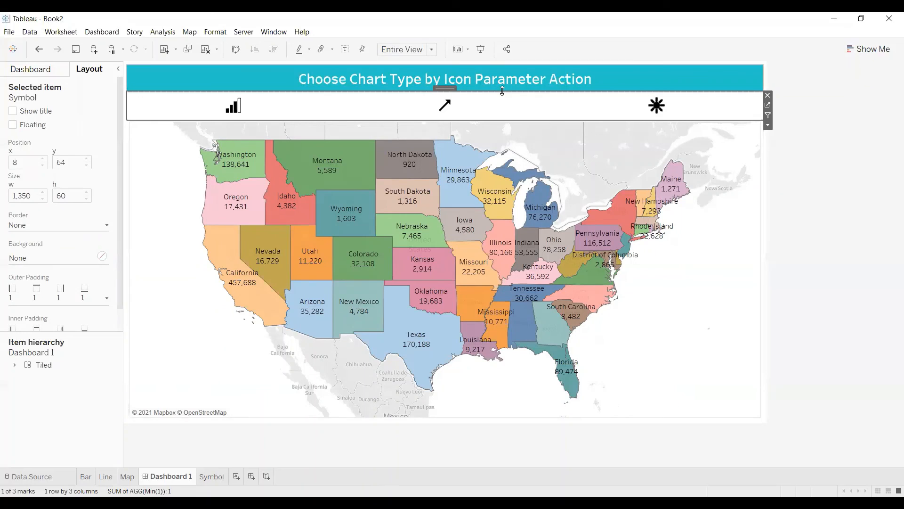
left_click_drag(502, 91, 503, 100)
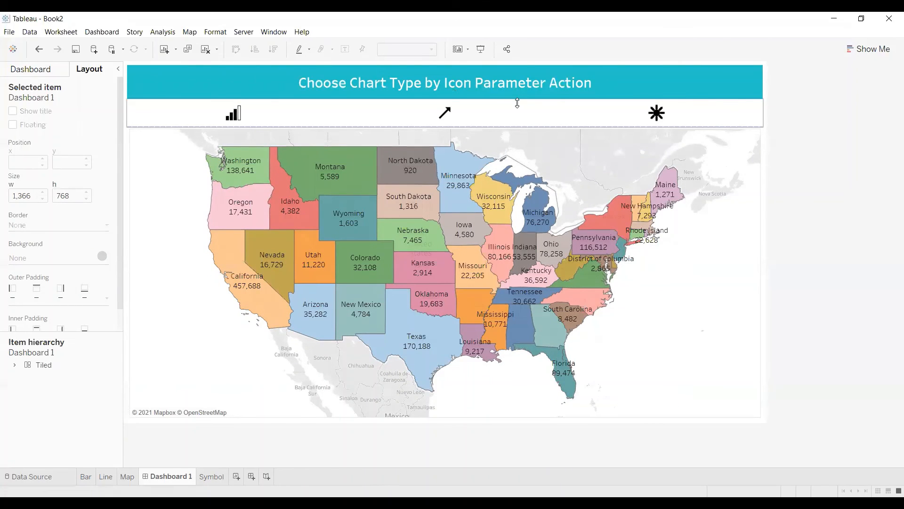
left_click(372, 76)
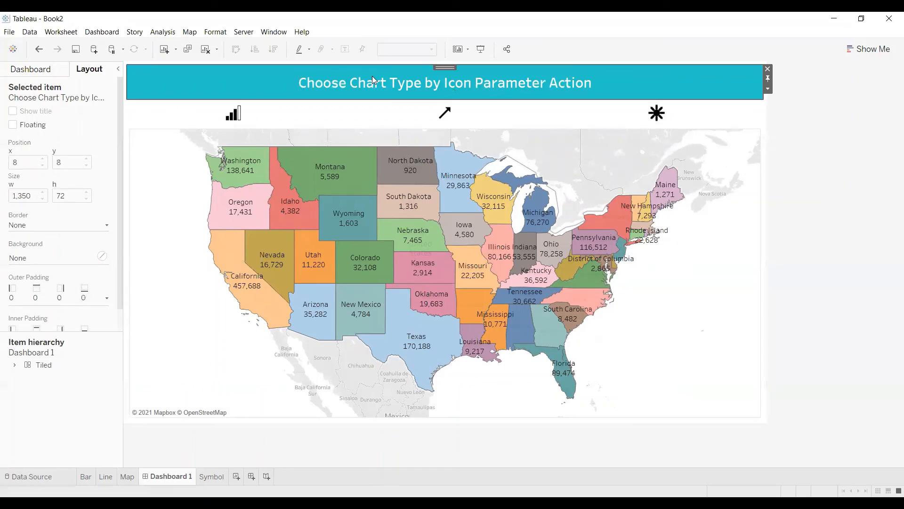
Test the bar, line and map icons in turn to check the chart switching on the formatted dashboard.
left_click(235, 118)
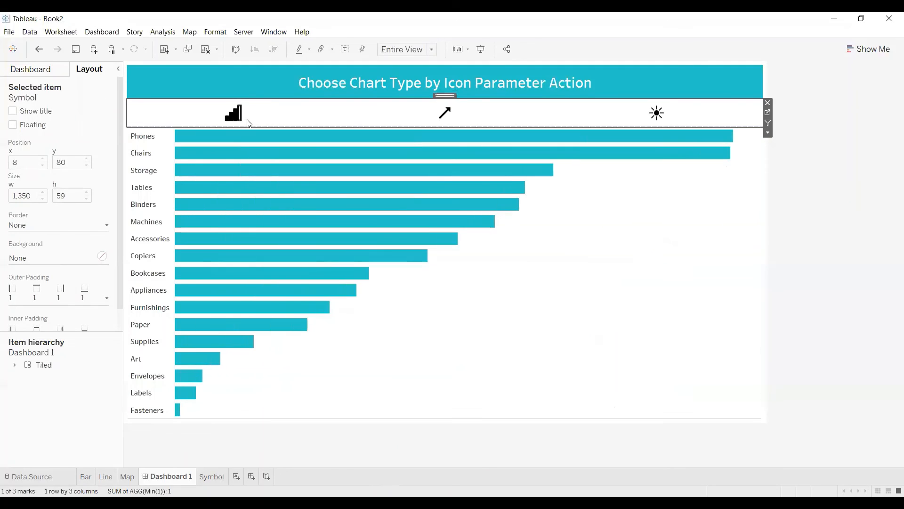
left_click(454, 112)
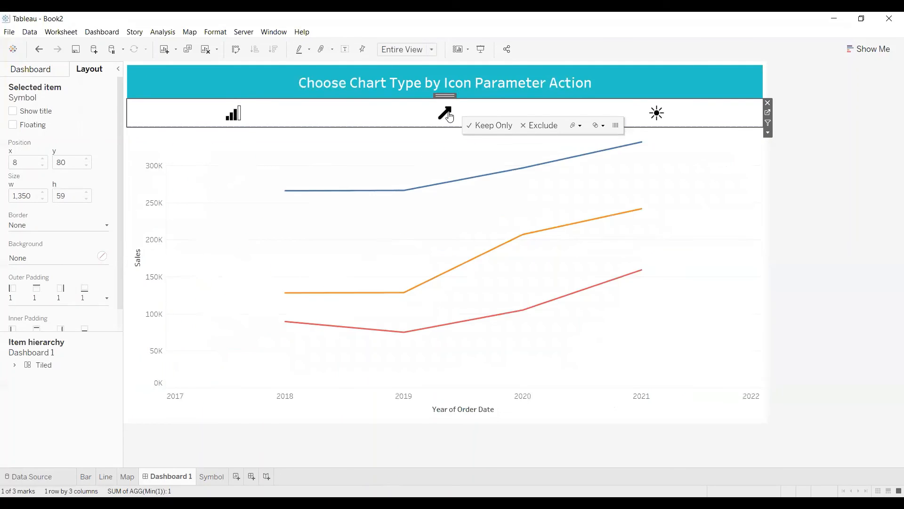
left_click(664, 117)
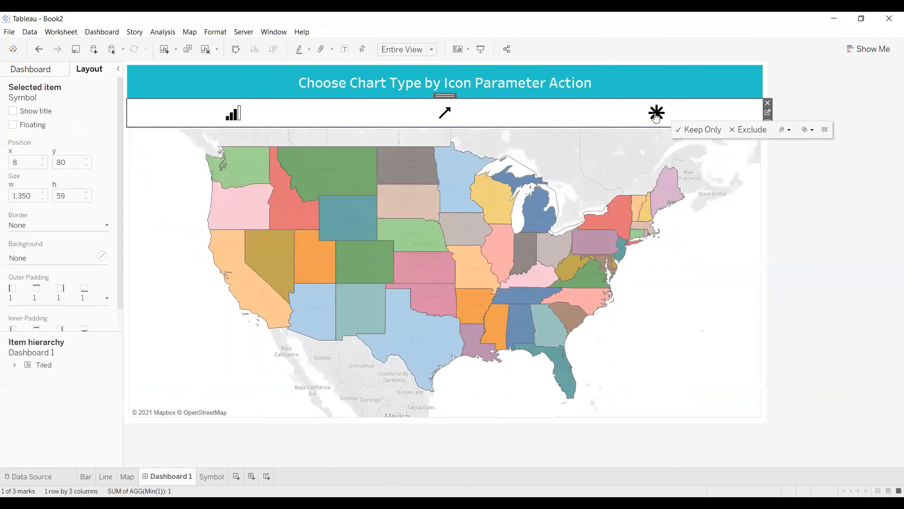